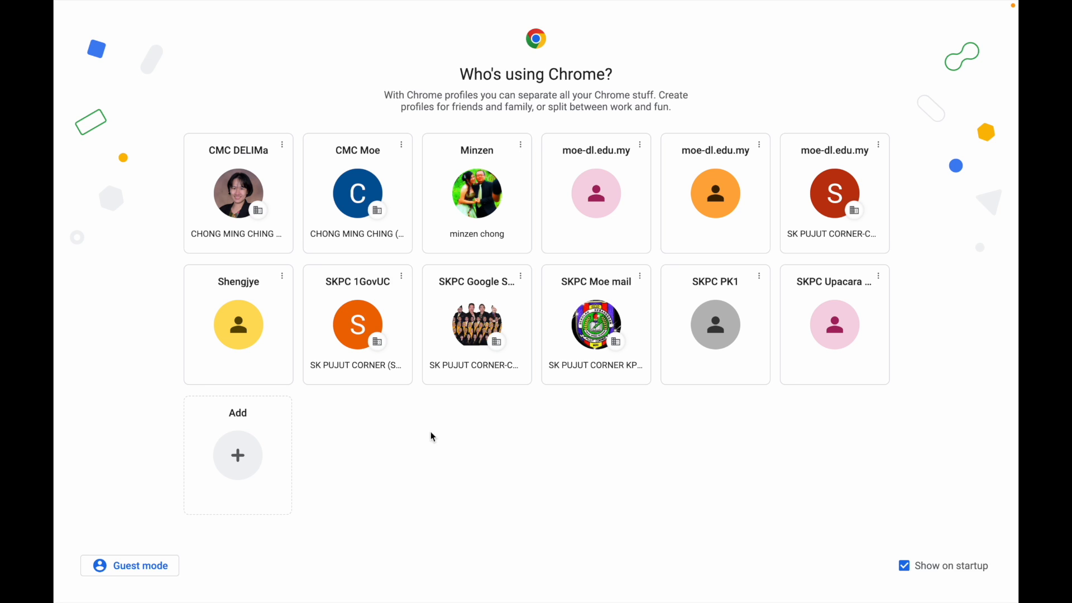
In a Chrome guest window, search 'delima kpm' and open the DELIMa login site from the results.
click(129, 566)
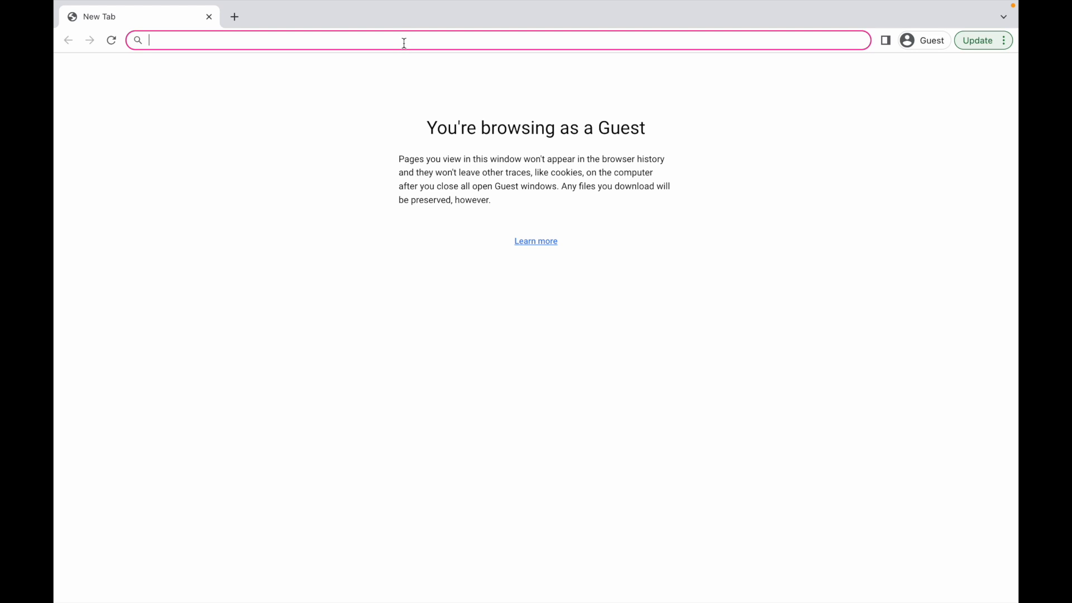
text(delima kpm)
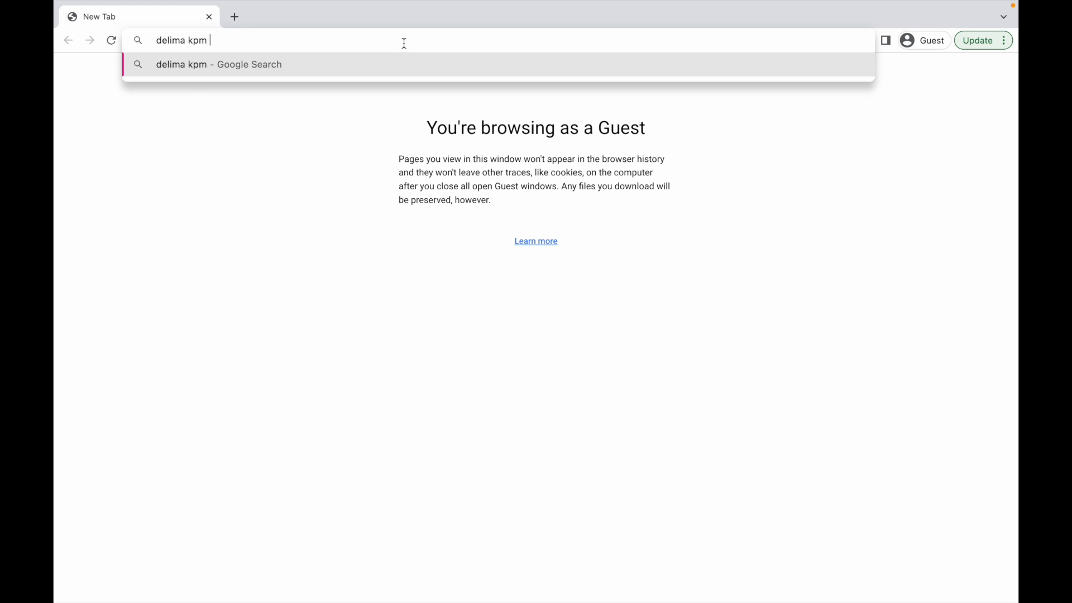
key(Return)
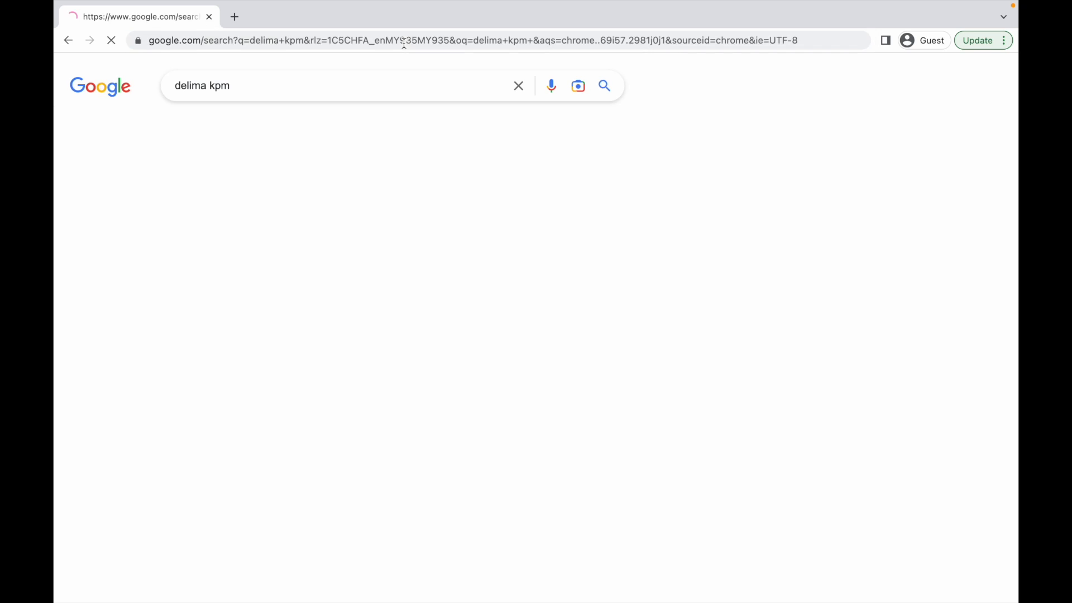
click(202, 224)
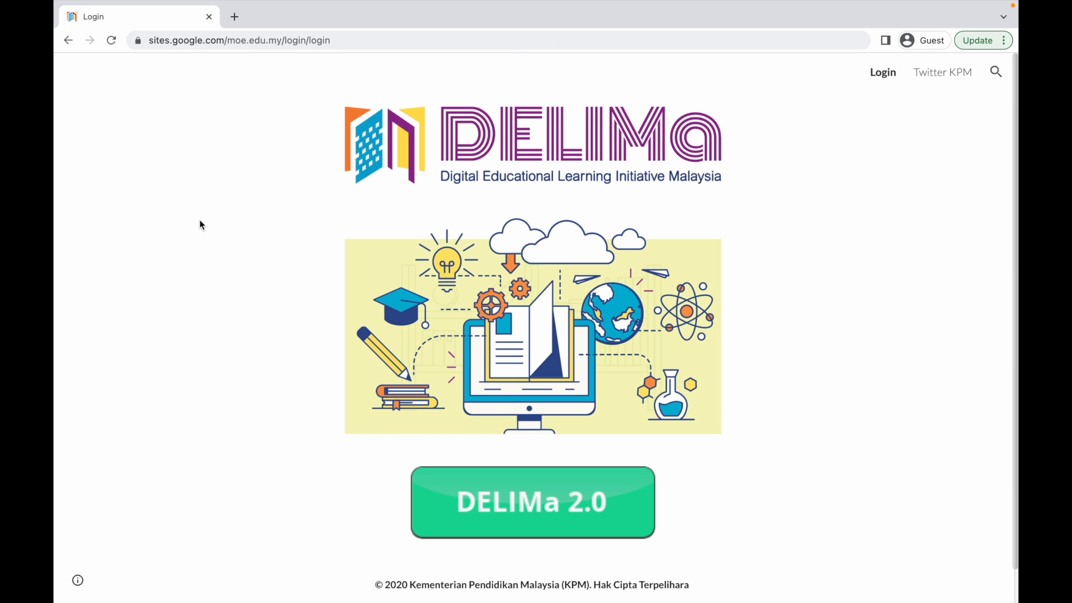
Go to the DELIMa 2.0 login page, tick 'I Agree' to the terms, and start Google sign-in.
click(491, 500)
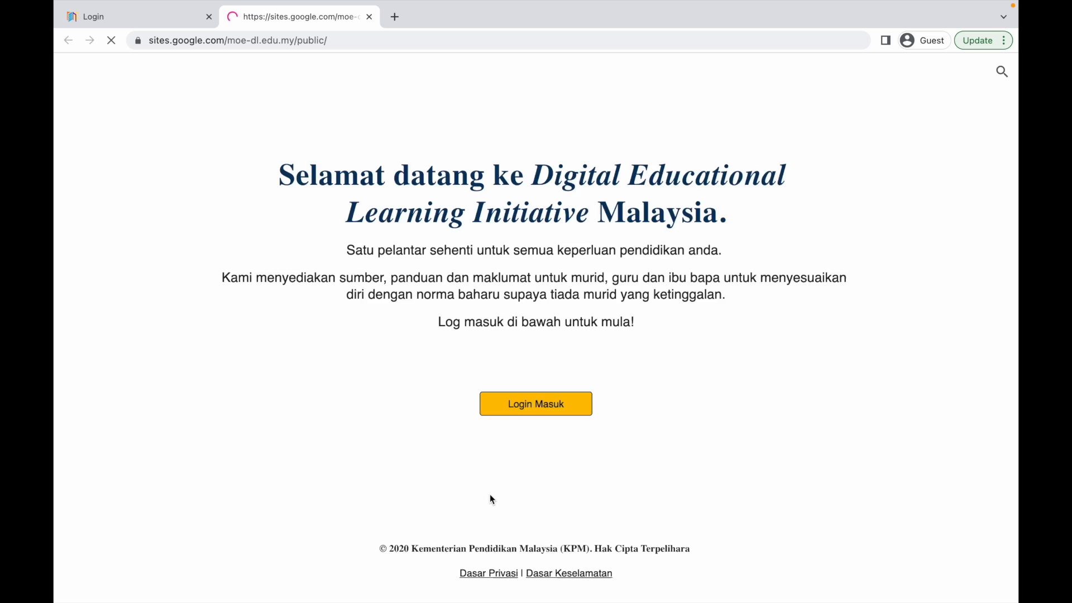
scroll(707, 379, down, 4)
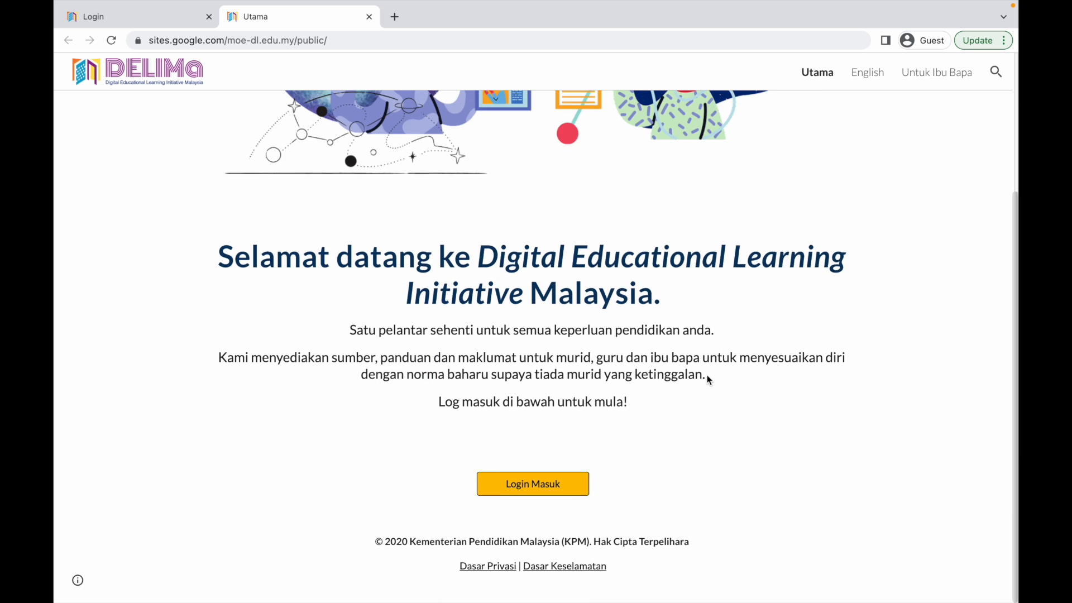
click(537, 491)
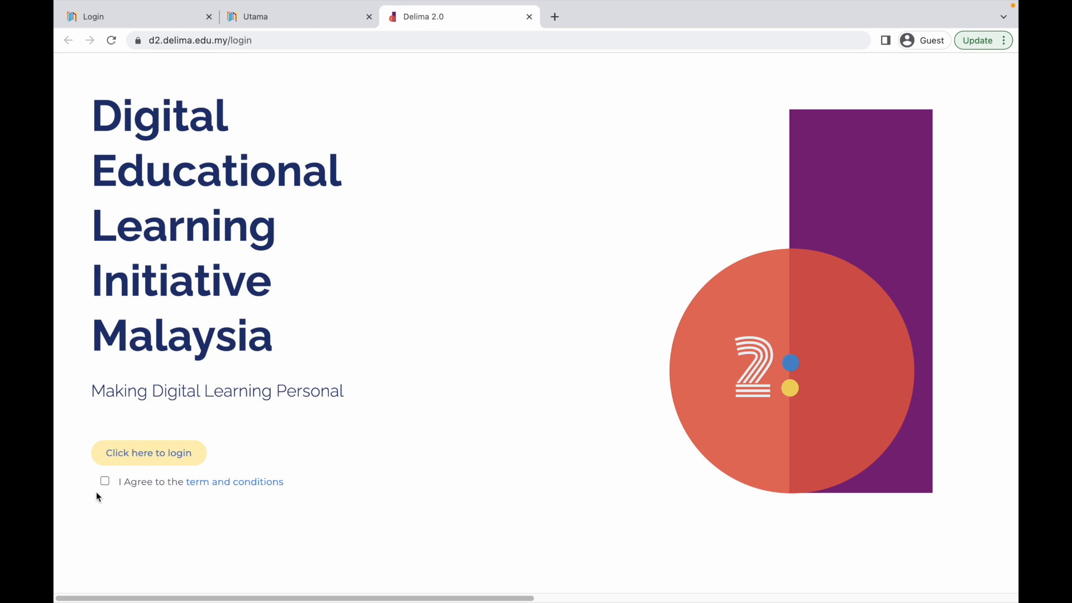
click(105, 482)
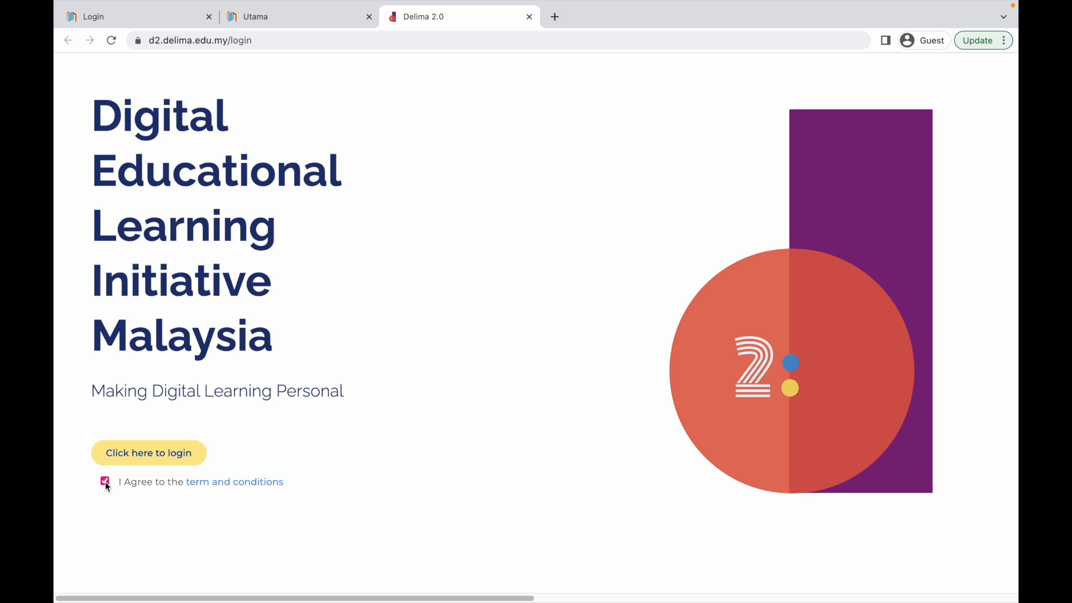
click(148, 454)
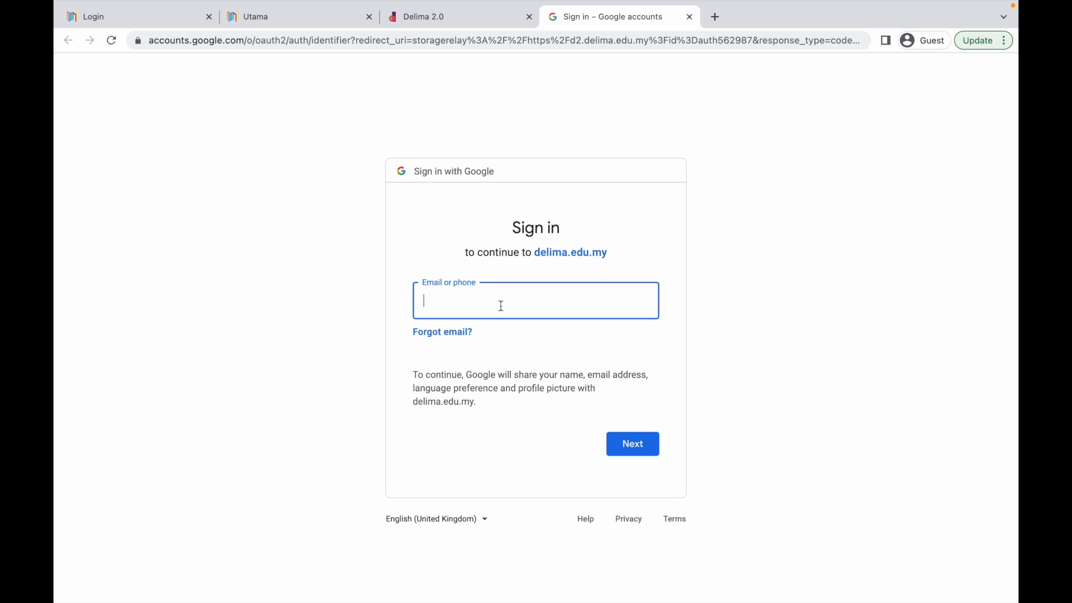
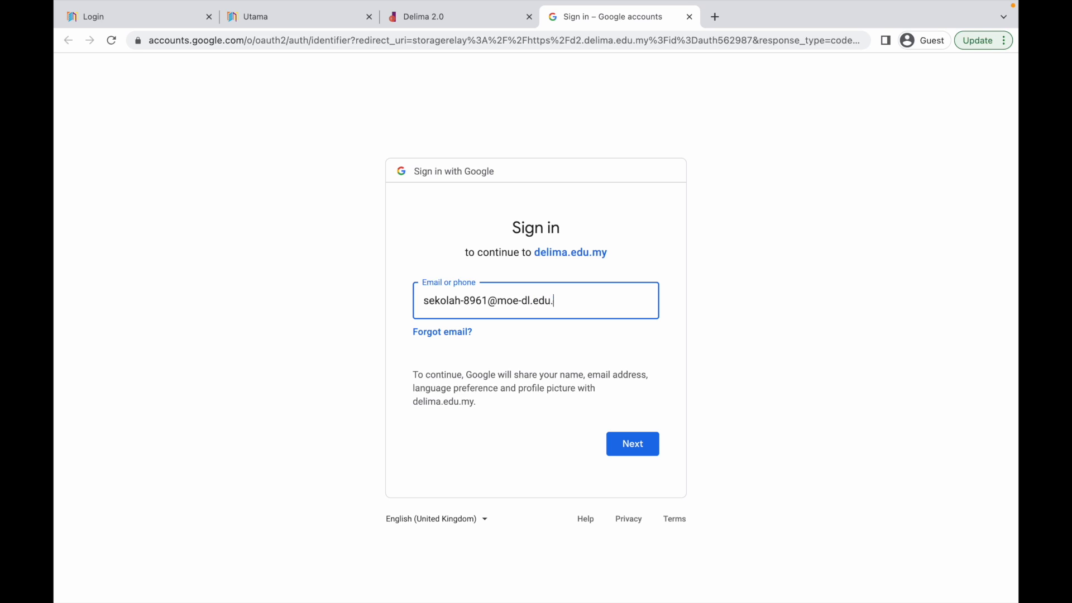
Sign in with the school admin e-mail and password, then allow delima.edu.my access.
click(631, 446)
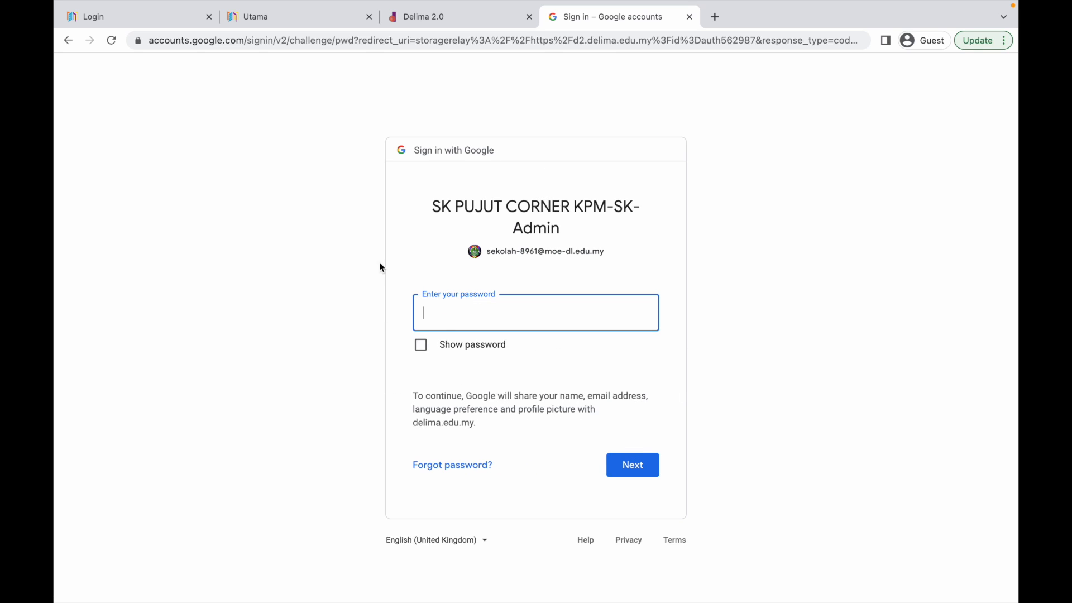
text(•••••••••••)
click(634, 467)
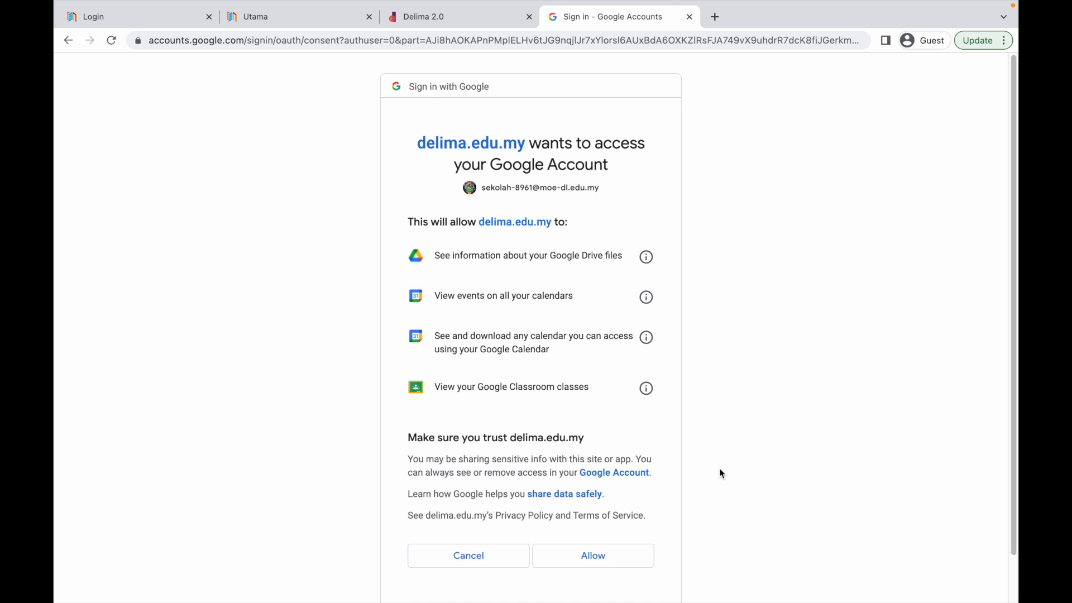
scroll(720, 473, down, 2)
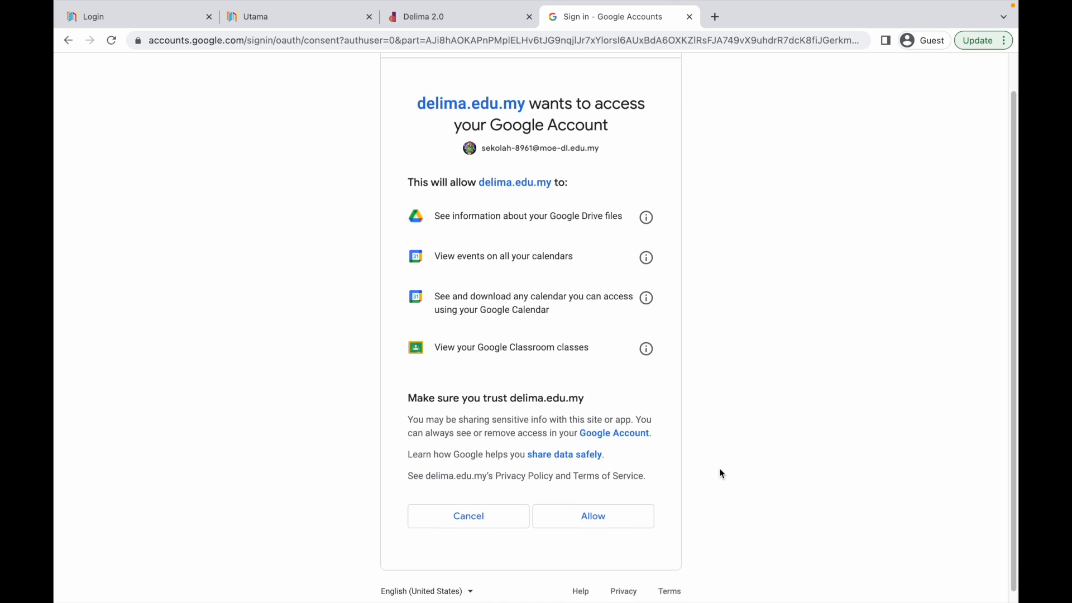
click(572, 506)
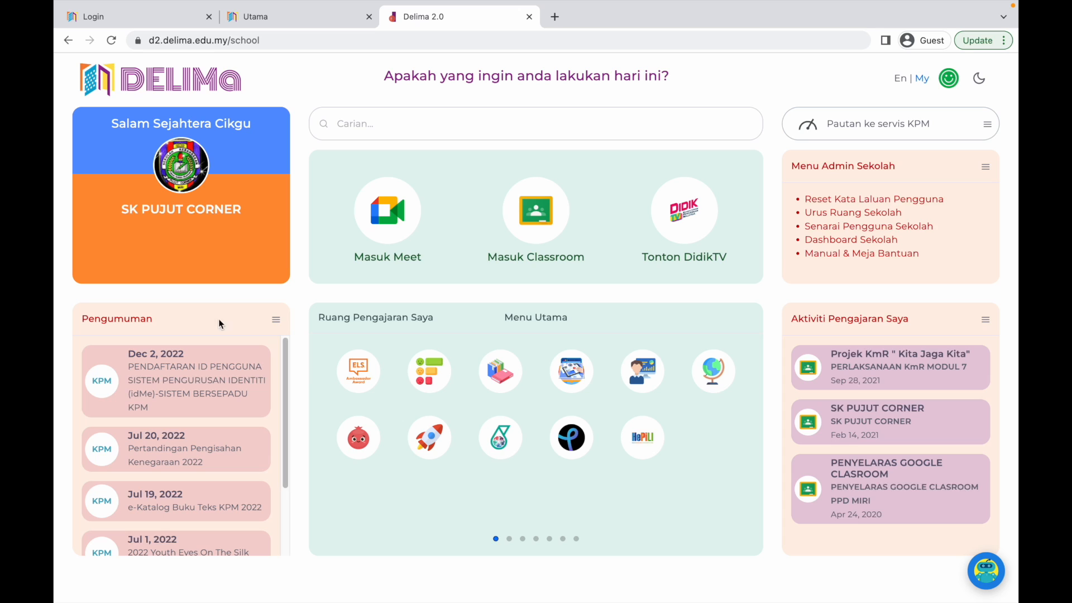
click(238, 399)
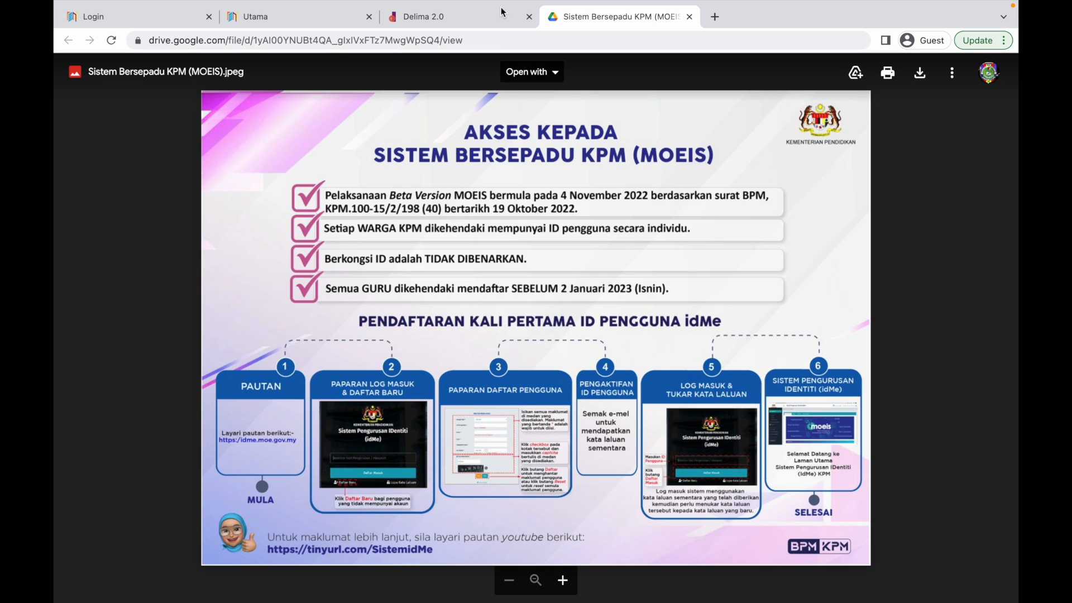
click(688, 16)
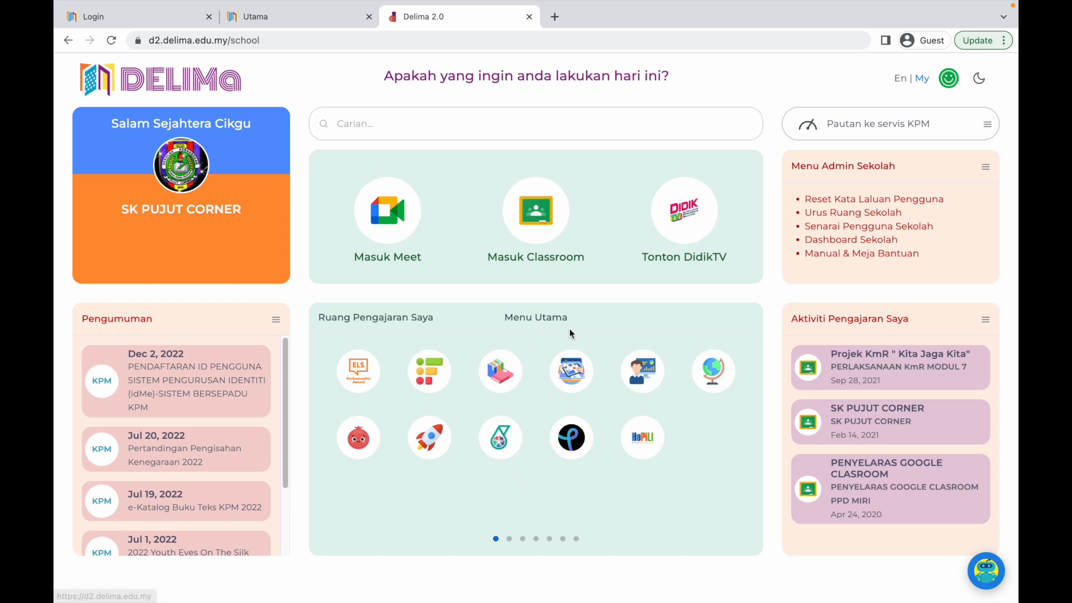
click(642, 368)
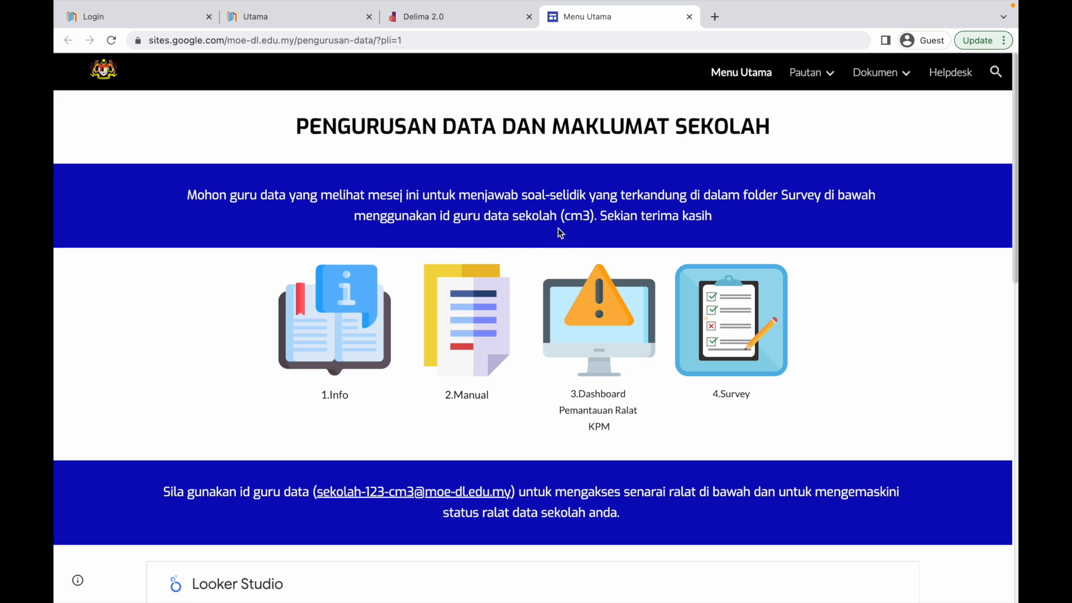
click(690, 17)
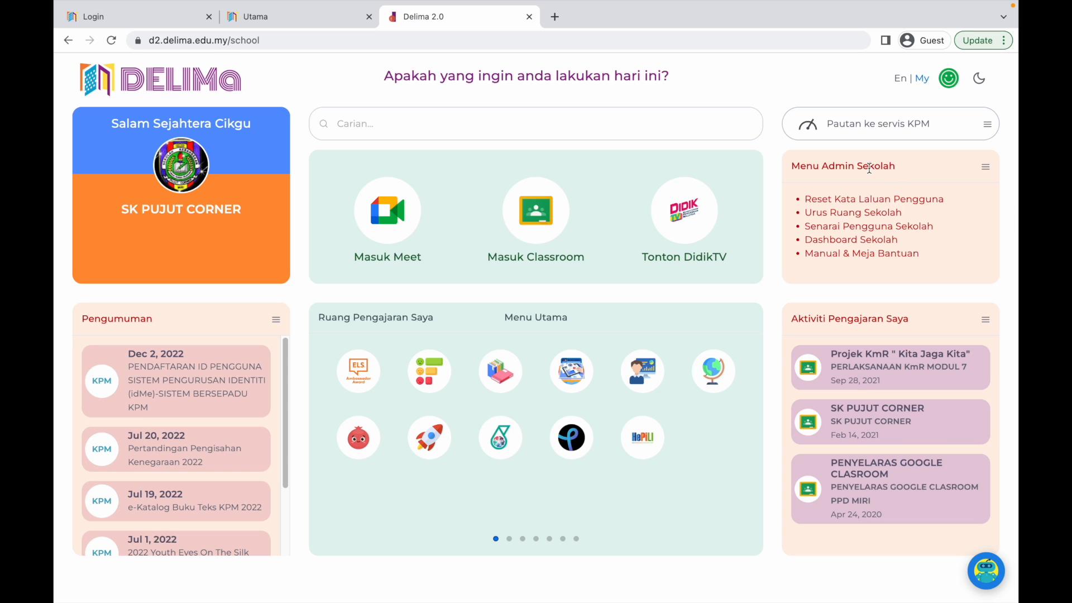
click(875, 196)
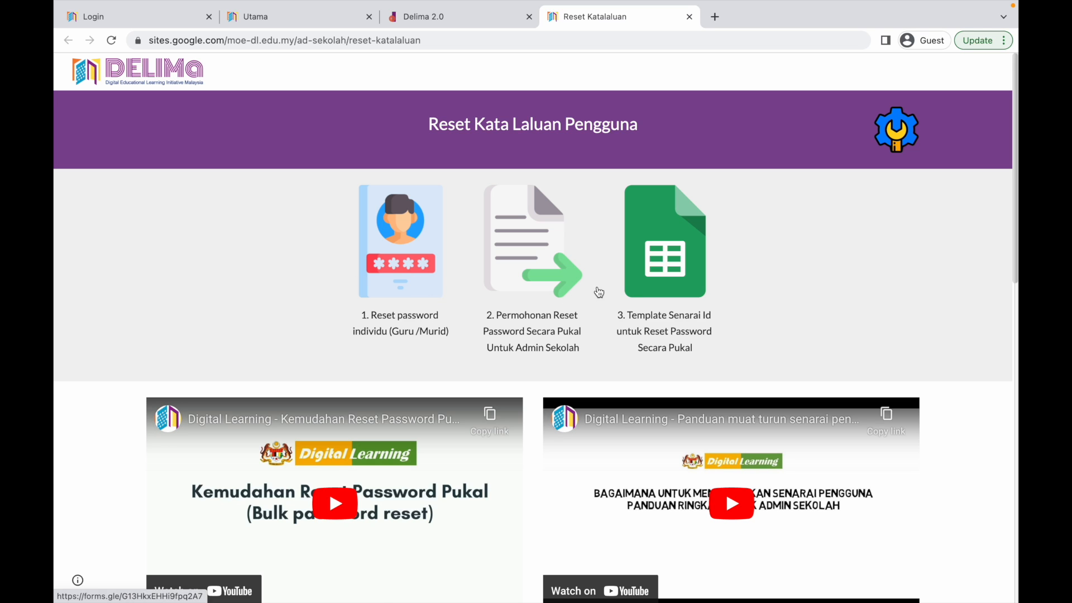
Choose '1. Reset password individu (Guru/Murid)' on the password reset page to reach the Admin console user list.
scroll(773, 312, down, 1)
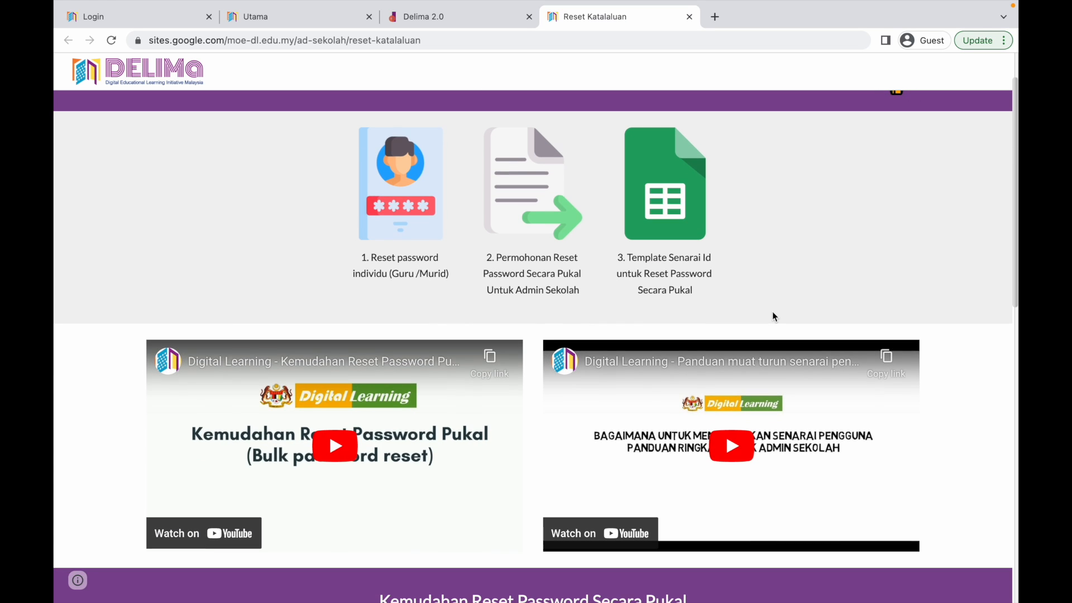
click(414, 180)
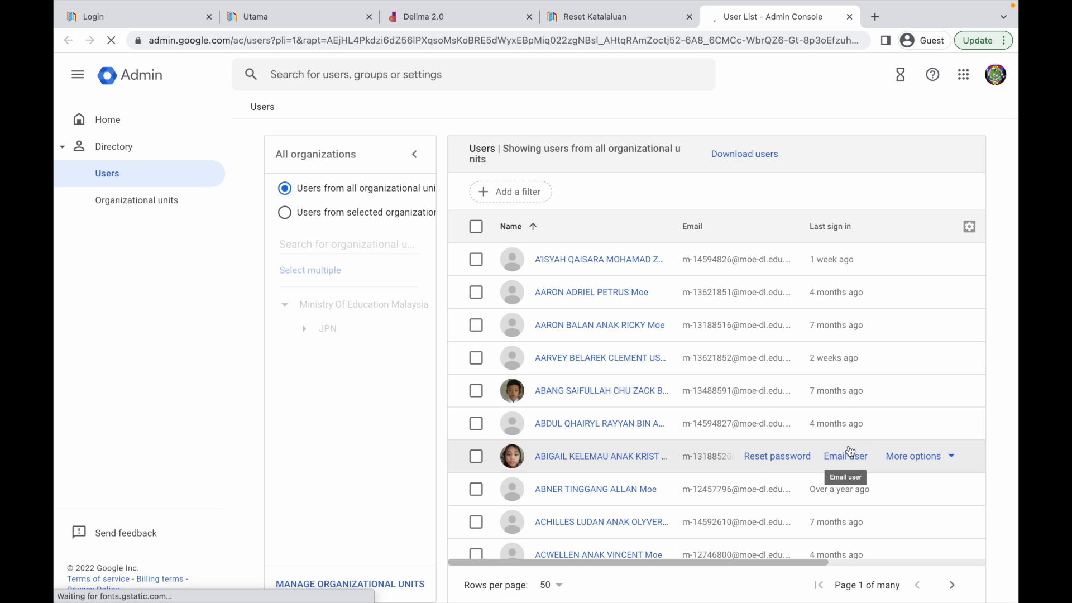
Add a First name 'Starts with' filter using the student's first name and apply it.
scroll(849, 451, down, 15)
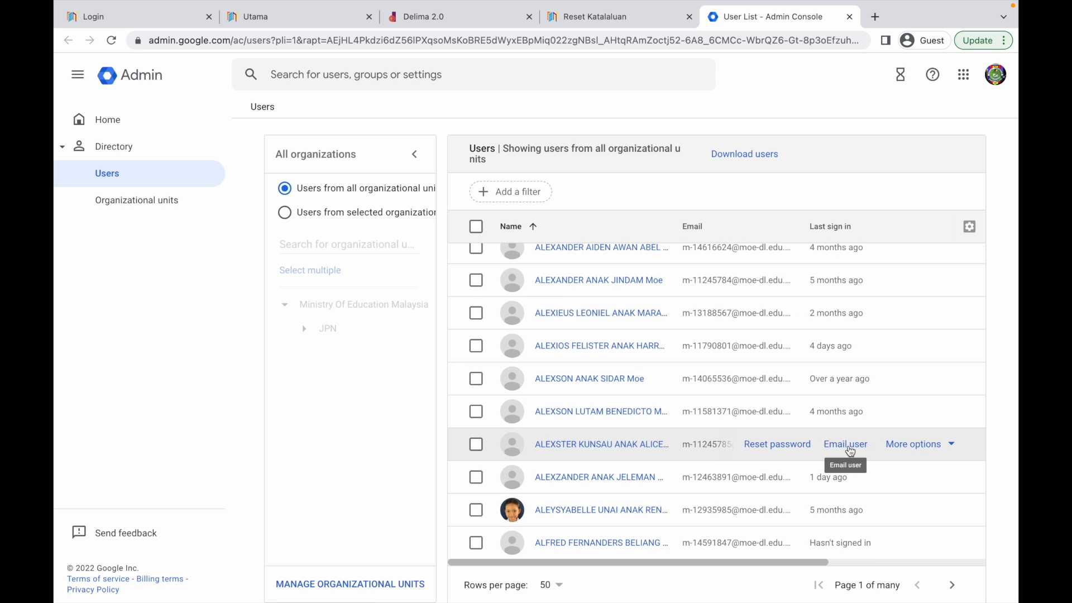
click(846, 444)
scroll(849, 451, up, 15)
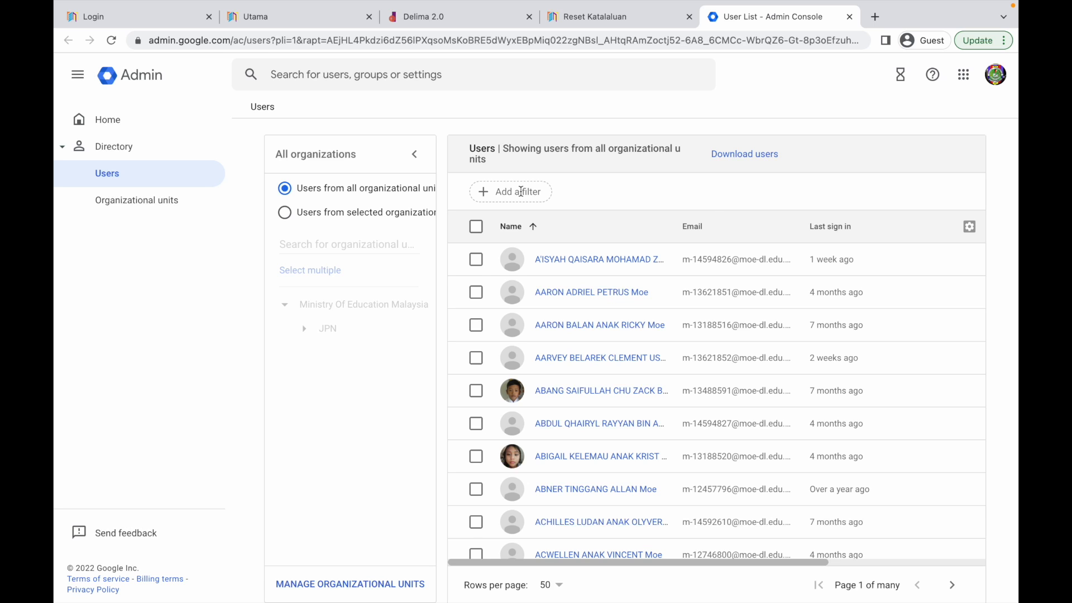
click(521, 192)
click(505, 224)
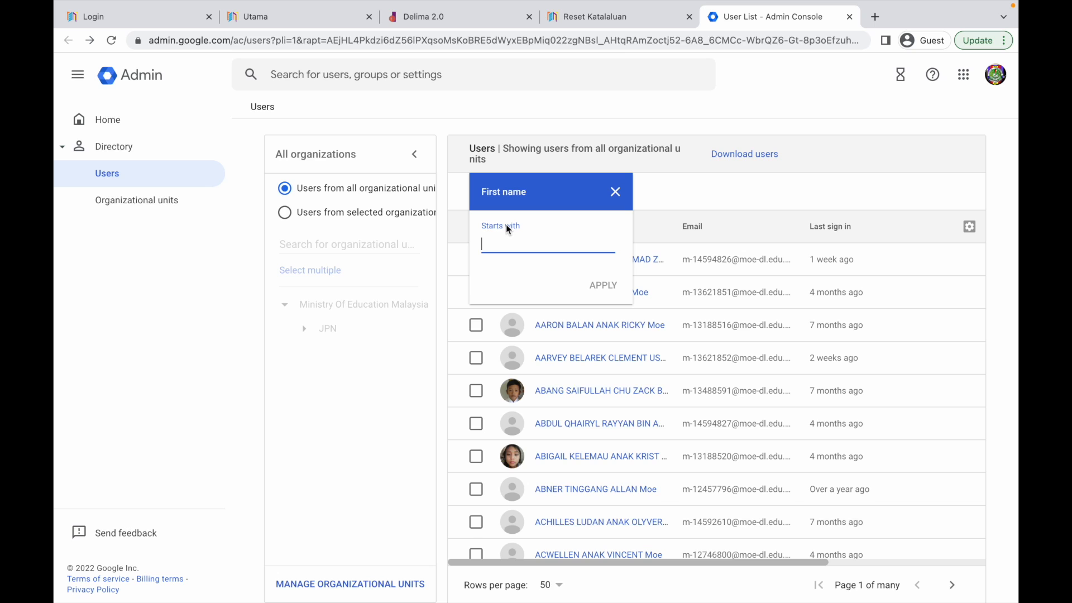
text(Abner)
click(605, 292)
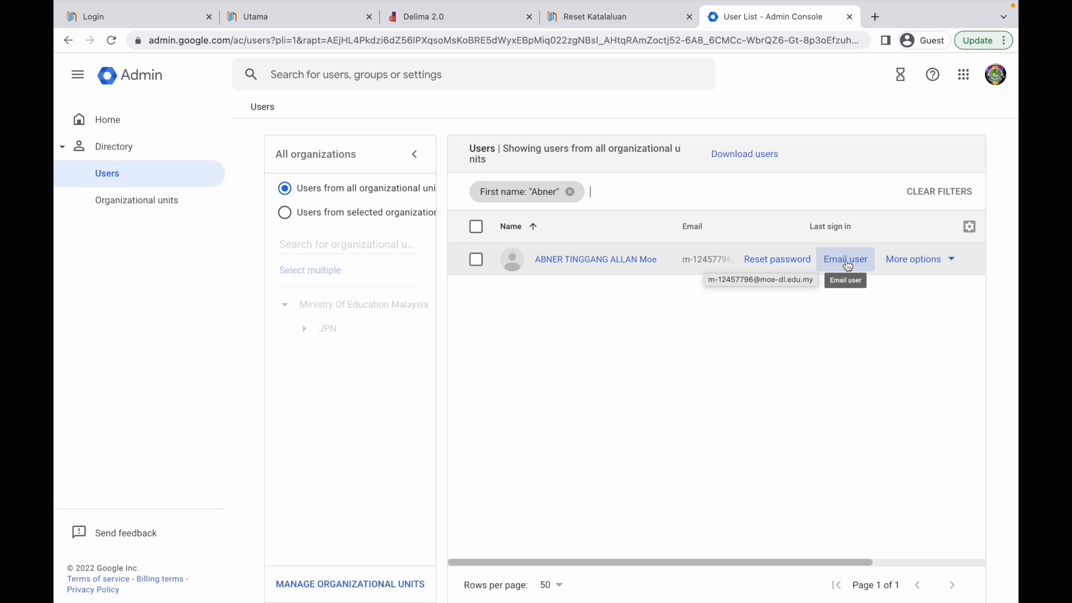
Start a password reset for the one listed student.
click(946, 260)
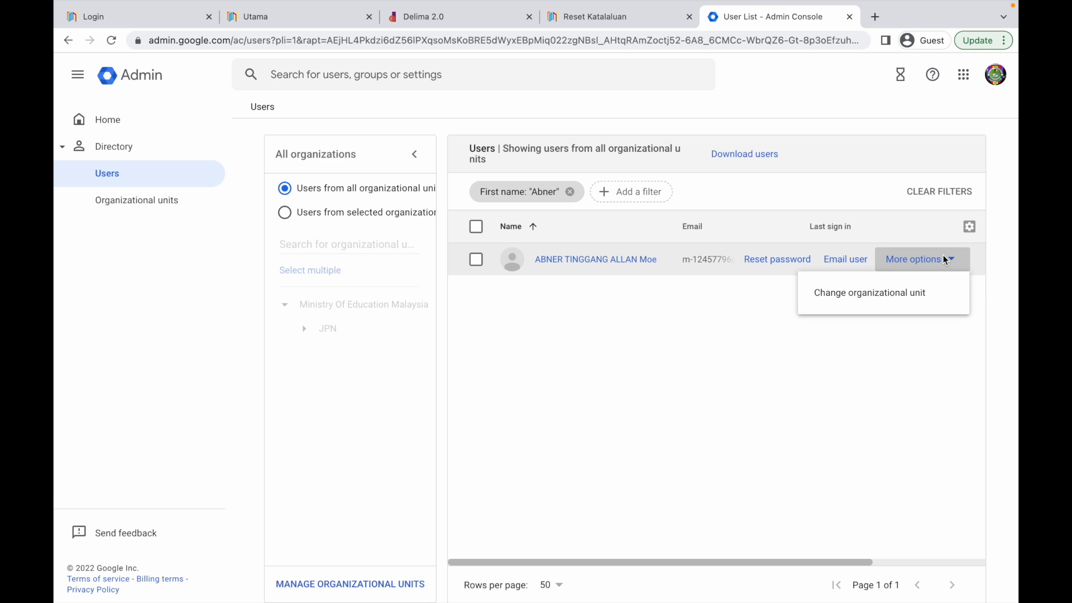
click(945, 260)
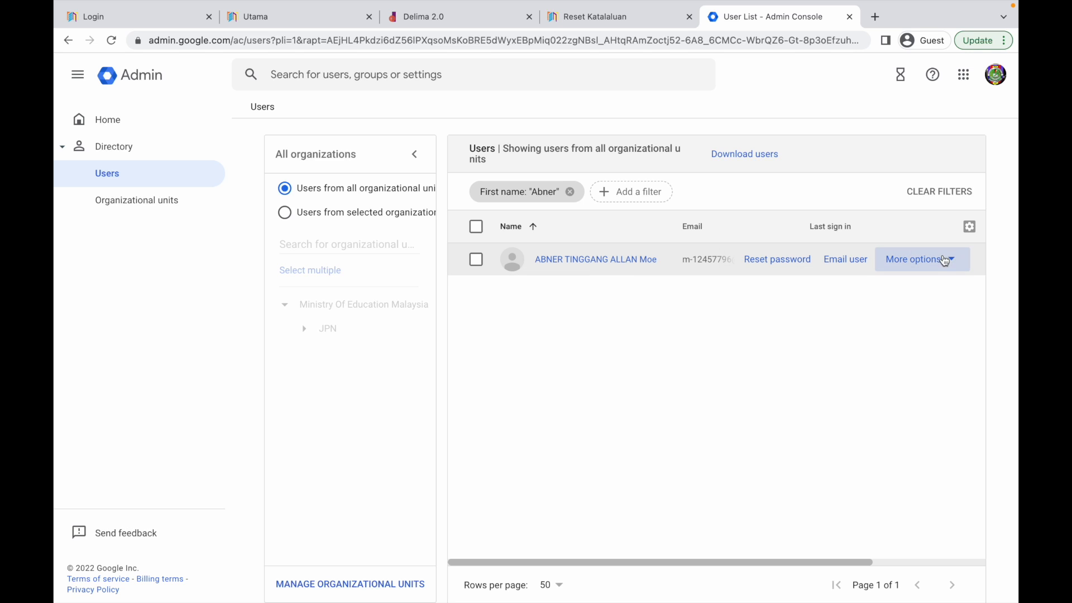
click(782, 265)
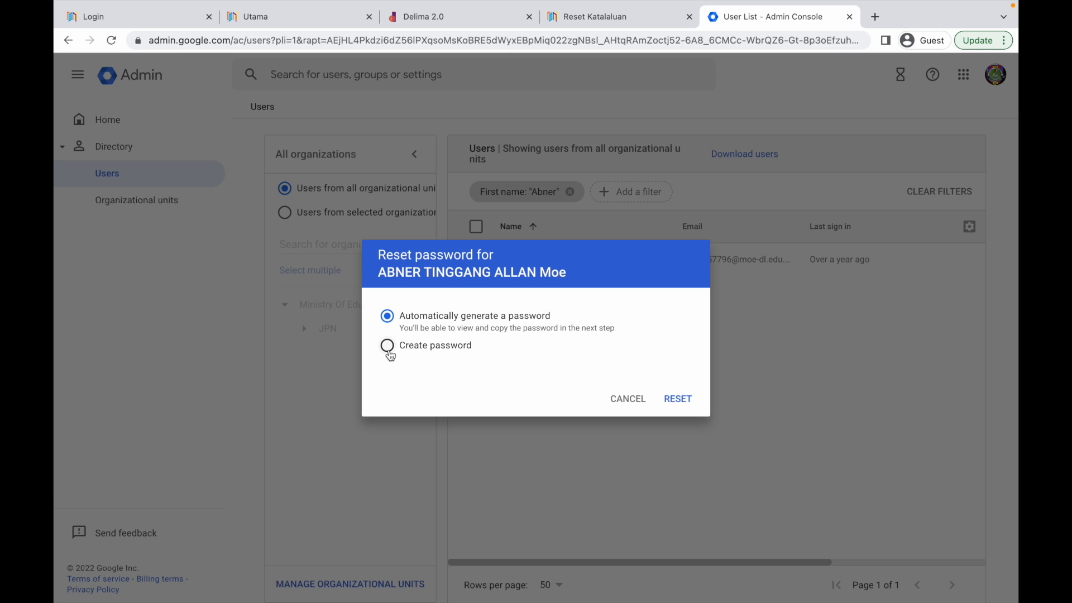
Set a custom password for the student, with no forced change at next sign-in, and reset it.
click(387, 346)
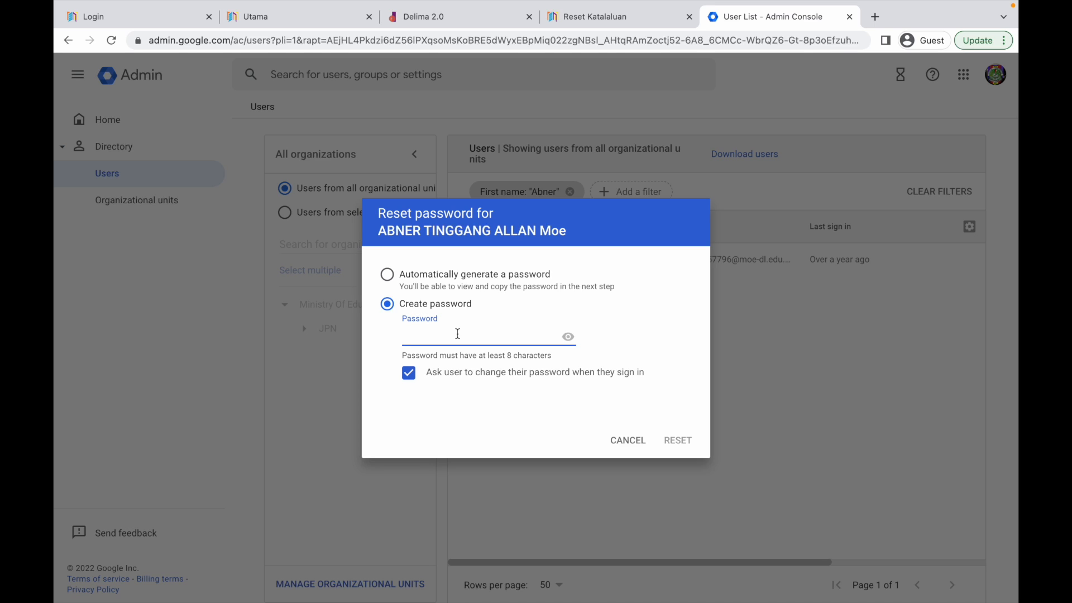
text(•••••)
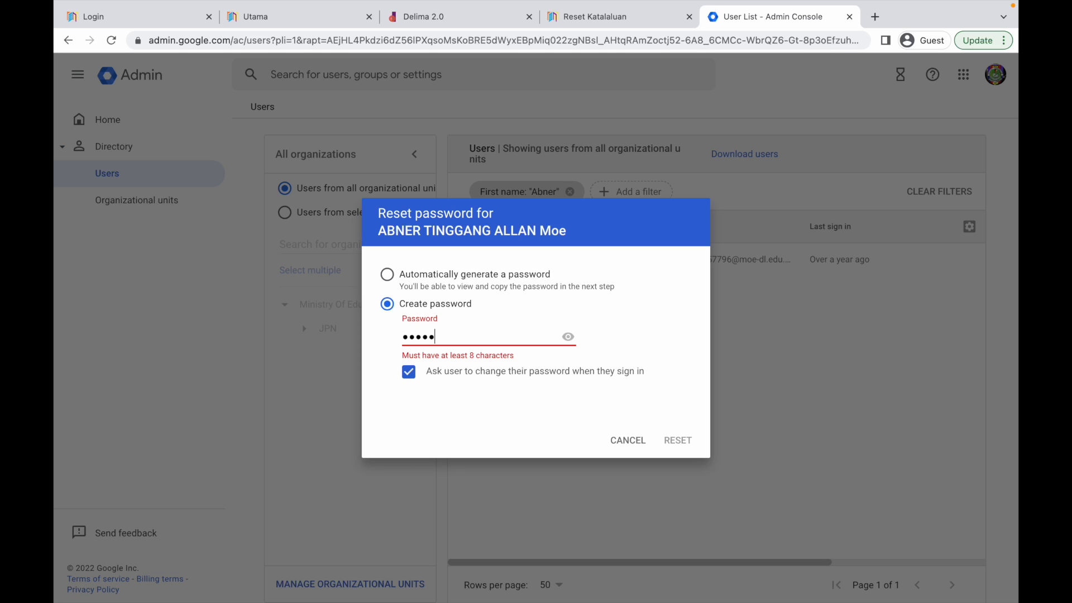
text(••••)
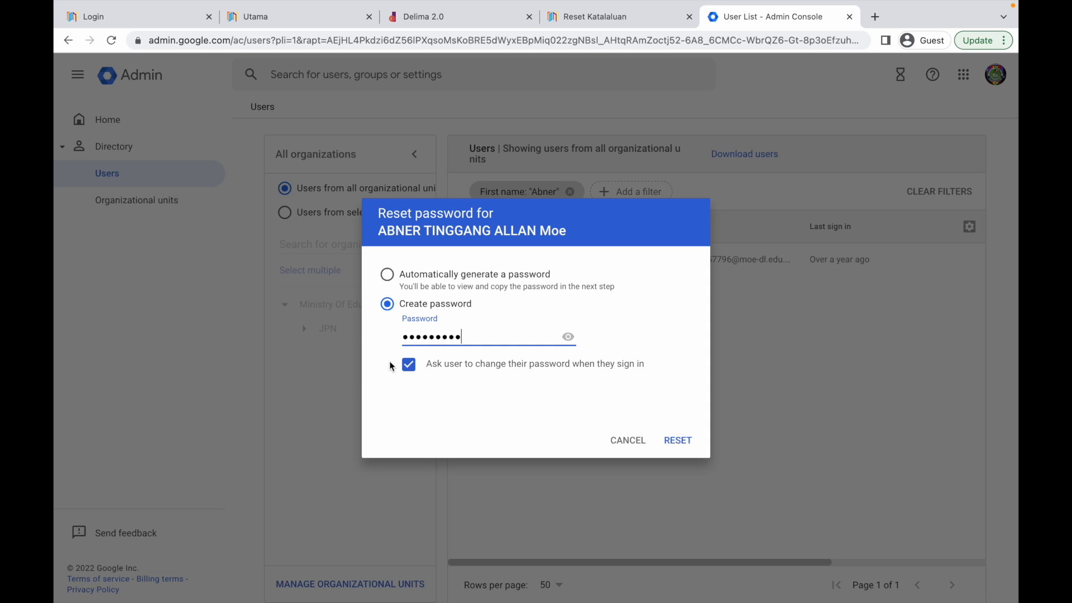
click(410, 368)
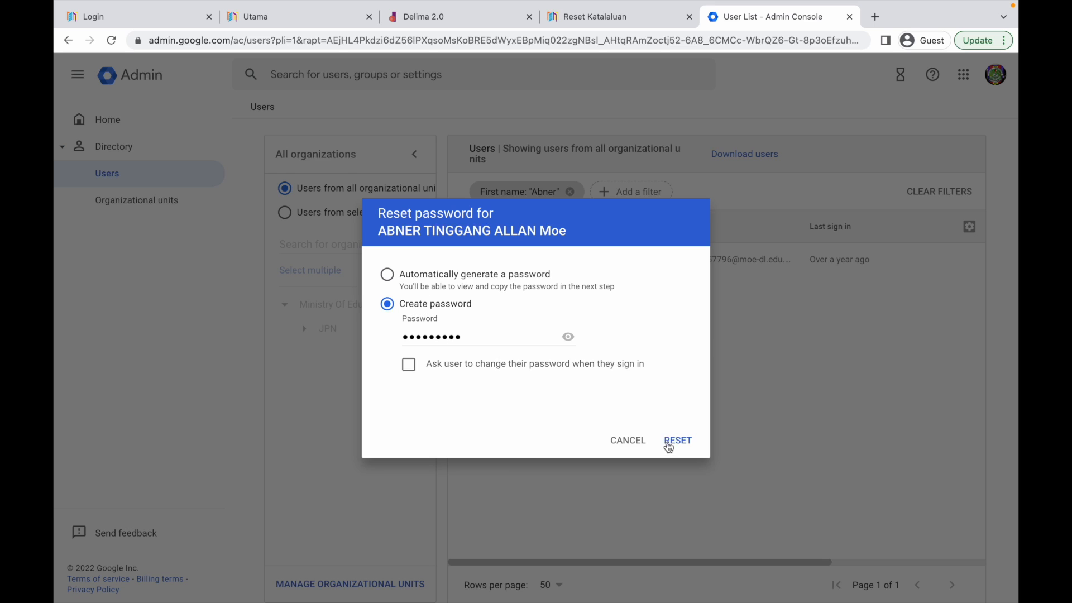
click(678, 440)
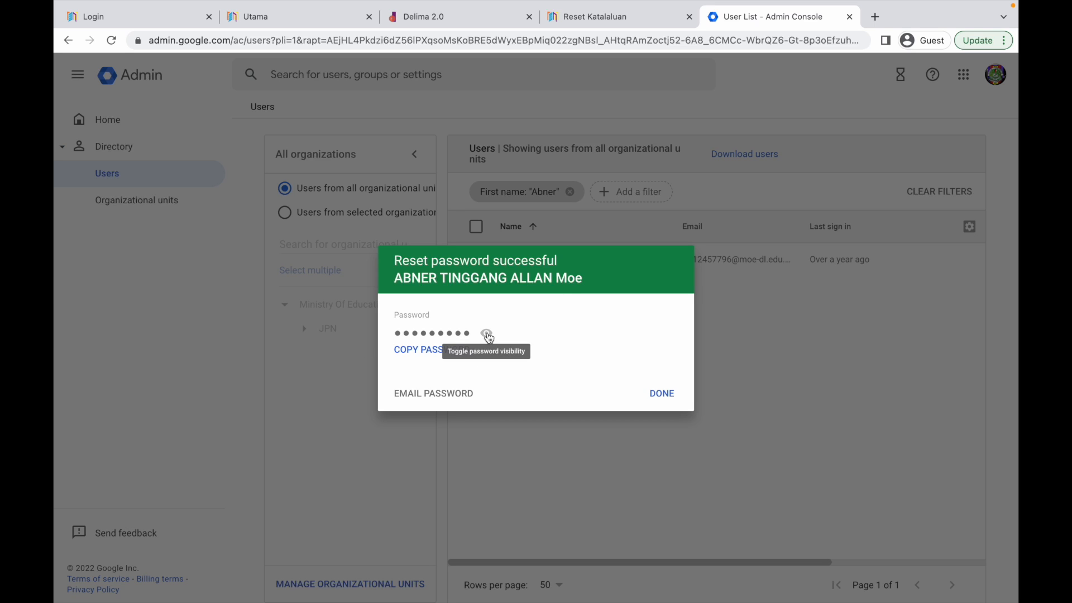
Show the student's new password in plain text and copy it.
click(488, 335)
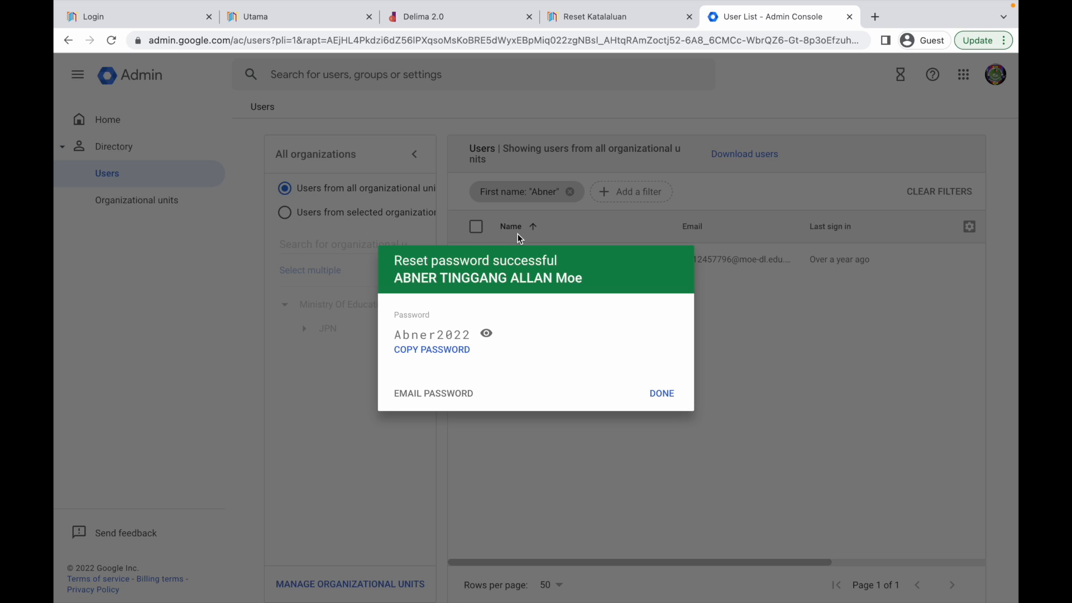
click(425, 351)
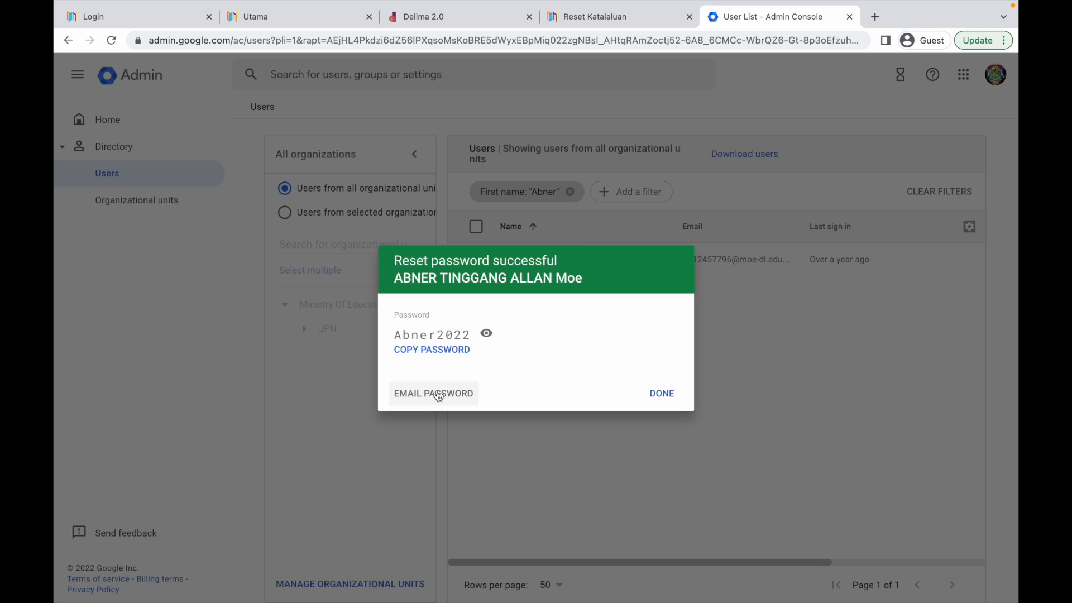
Bring up the Email new password form and cancel it without sending anything.
click(441, 395)
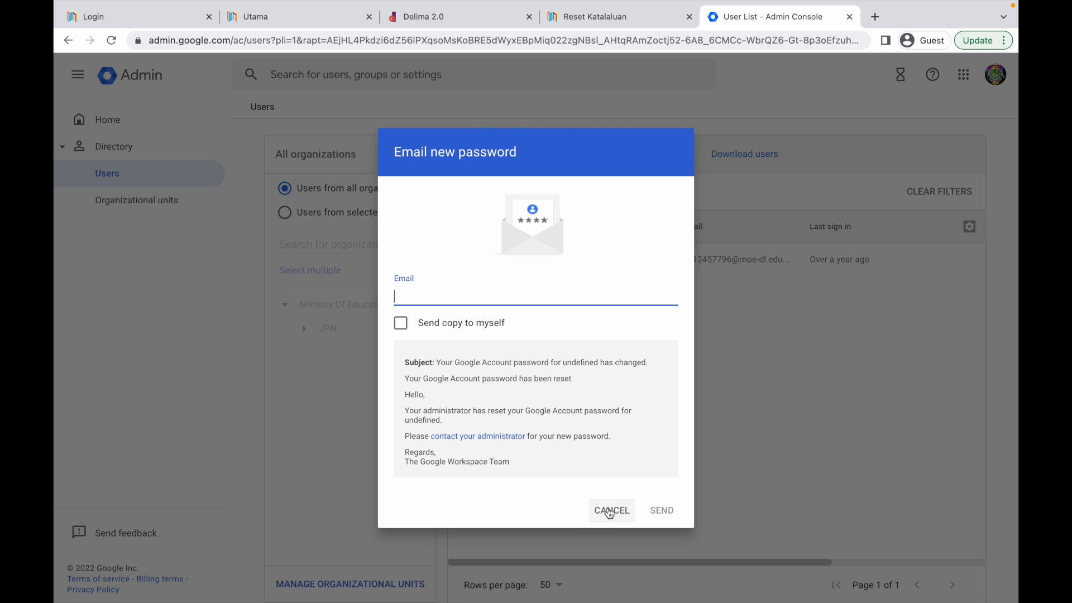
click(610, 510)
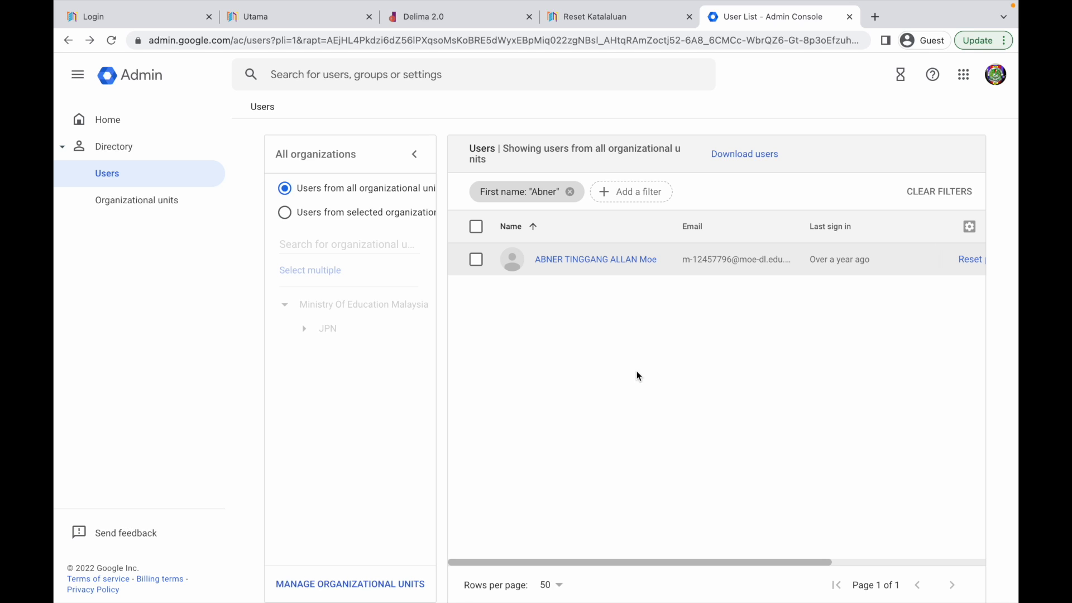
Close the Admin console, then download the '3. Template Senarai Id' bulk reset template and open it.
click(848, 17)
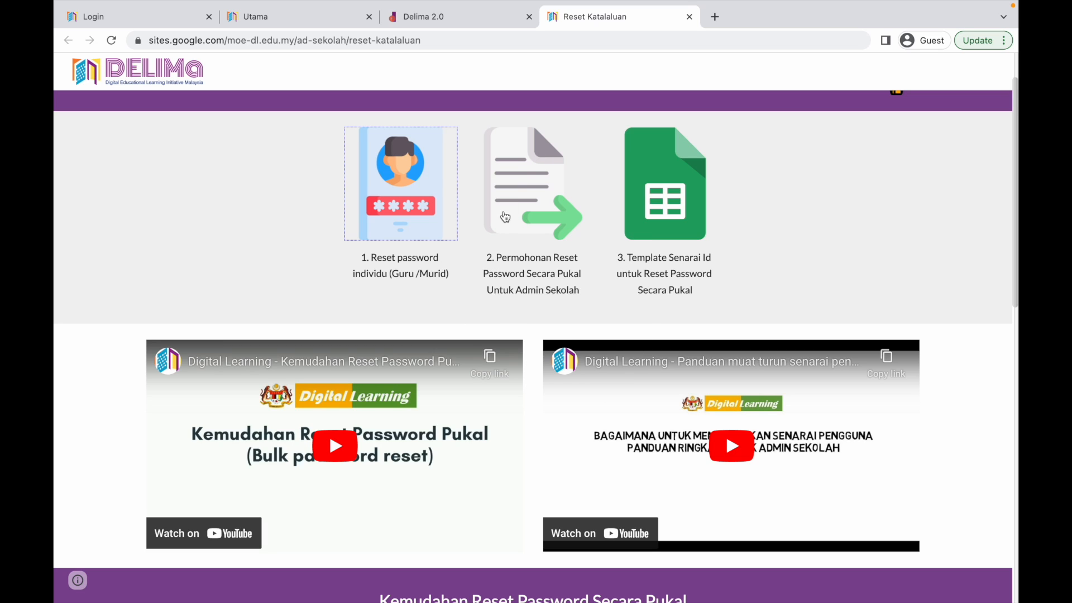
click(672, 194)
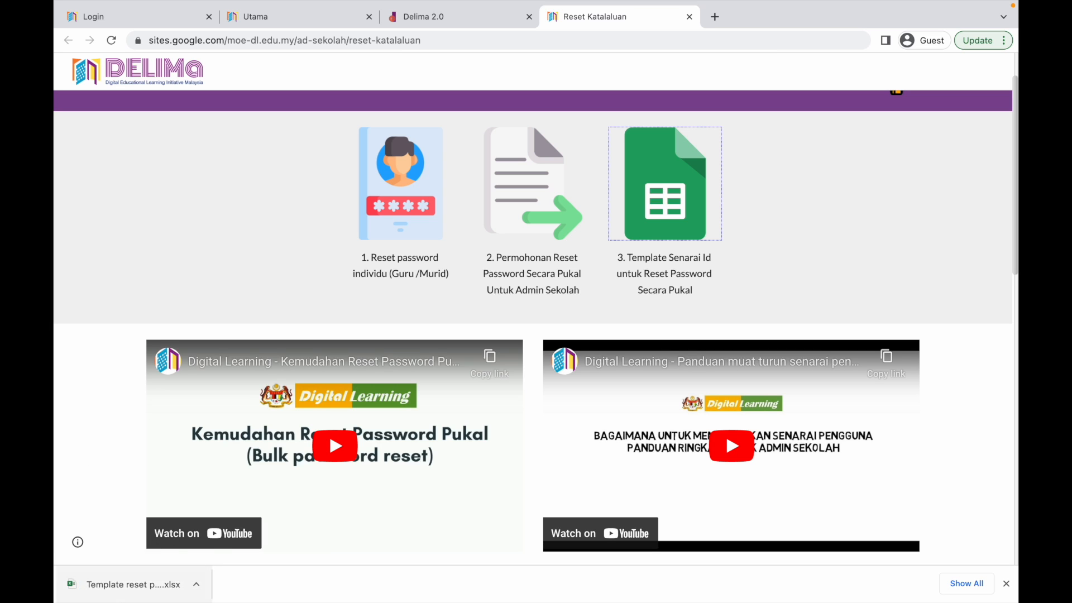
click(113, 591)
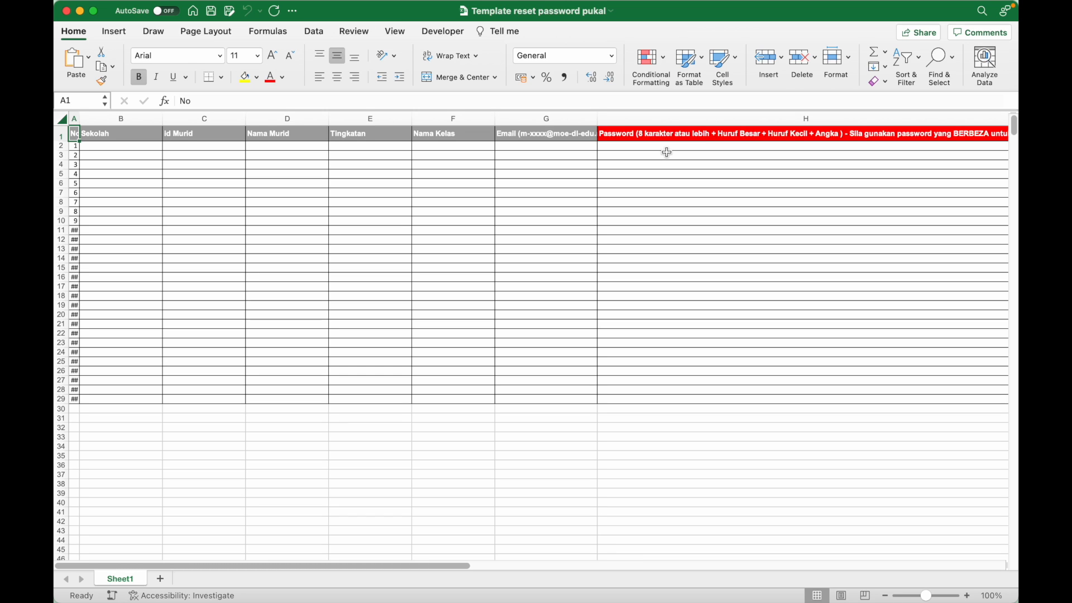
Look across the template's columns from side to side, then close the workbook.
scroll(824, 300, right, 3)
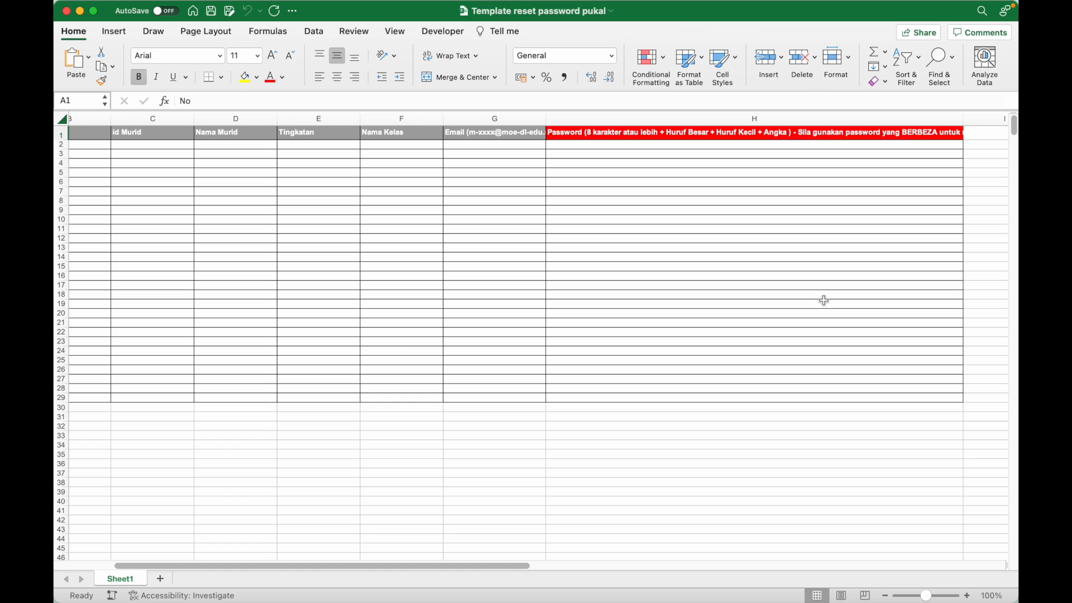
scroll(824, 300, left, 3)
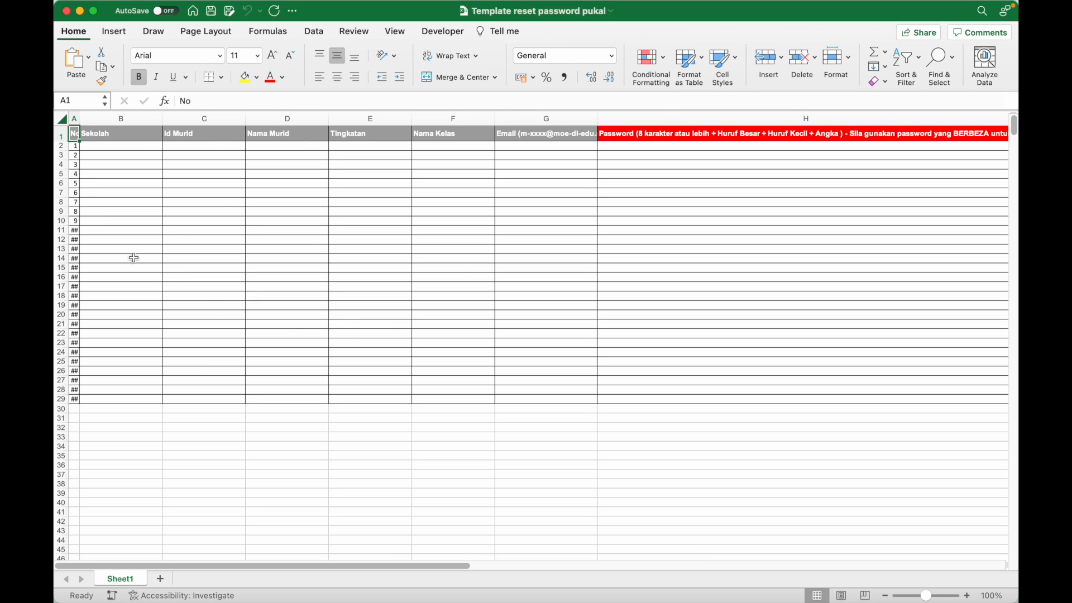
click(66, 11)
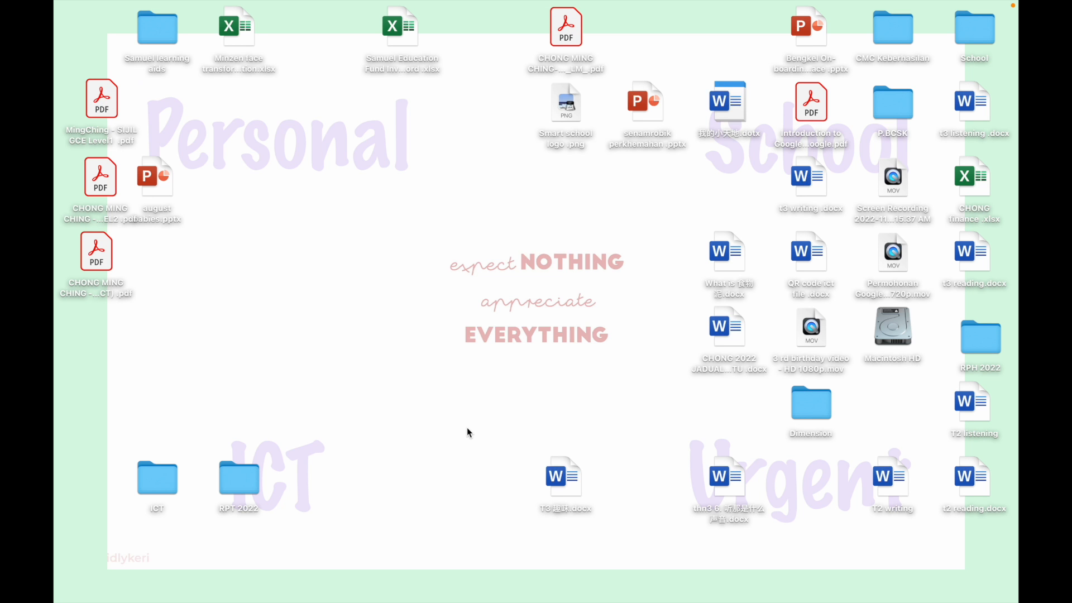
Preview the 'Borang Reset Password Secara Pukal' form's Nama Fail and file upload fields, then close it.
key(ctrl+Right)
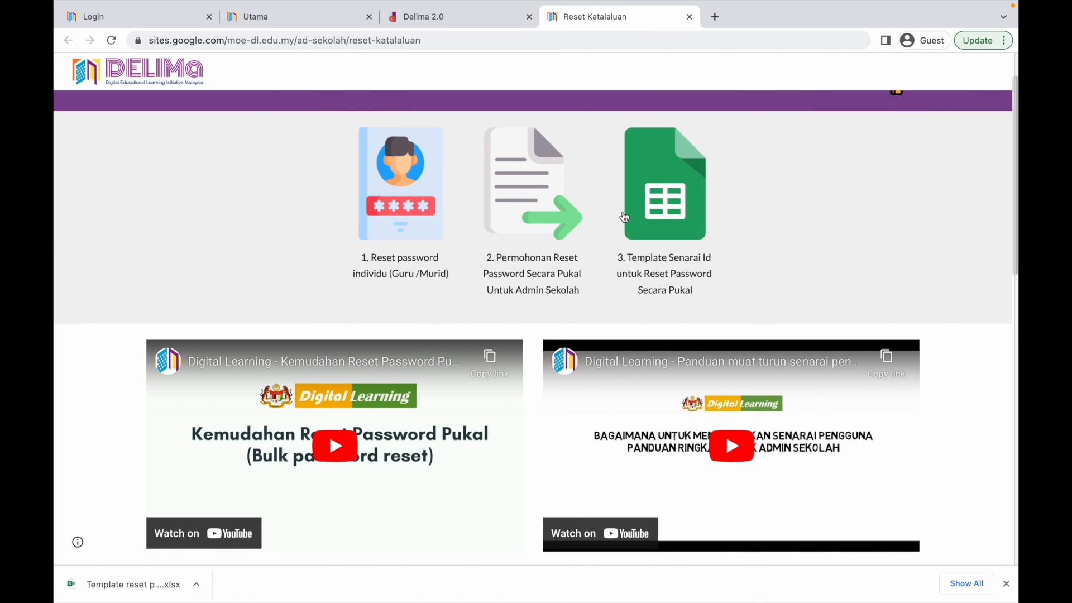
click(528, 171)
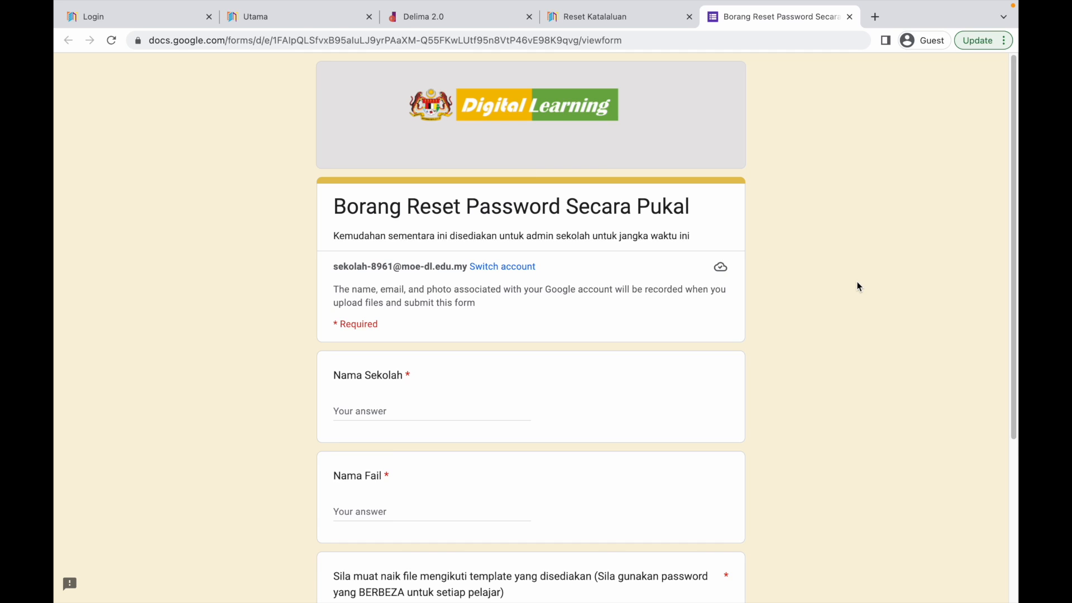
scroll(858, 286, down, 3)
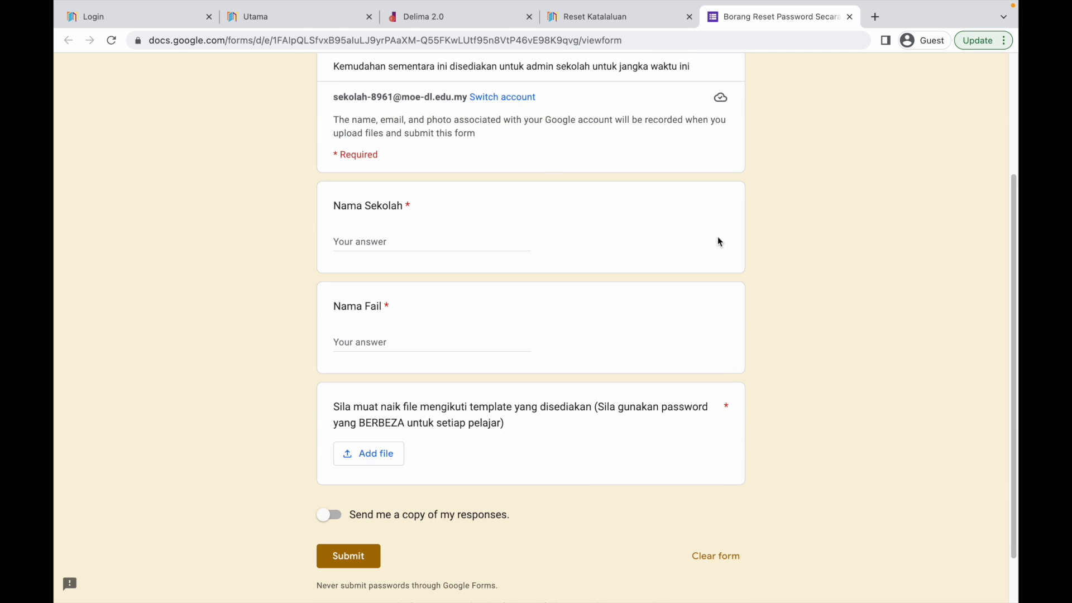
click(384, 340)
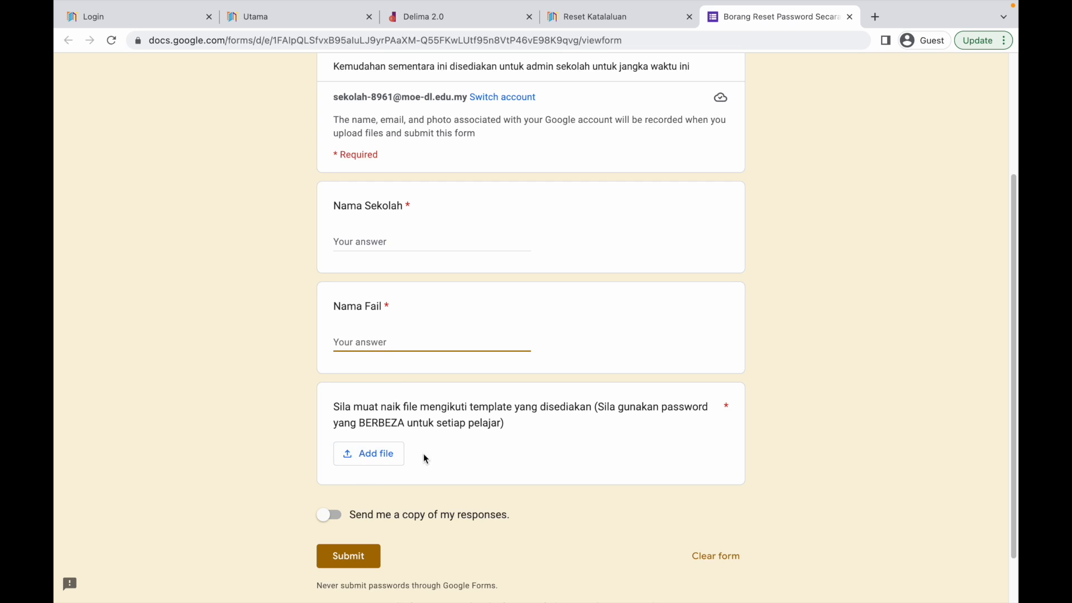
click(389, 456)
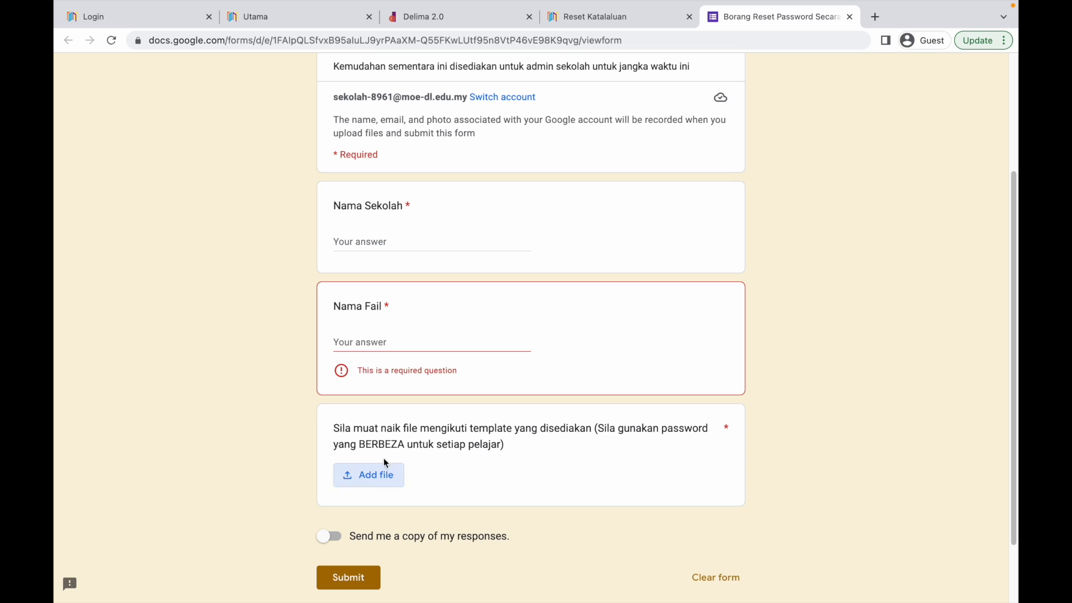
click(370, 479)
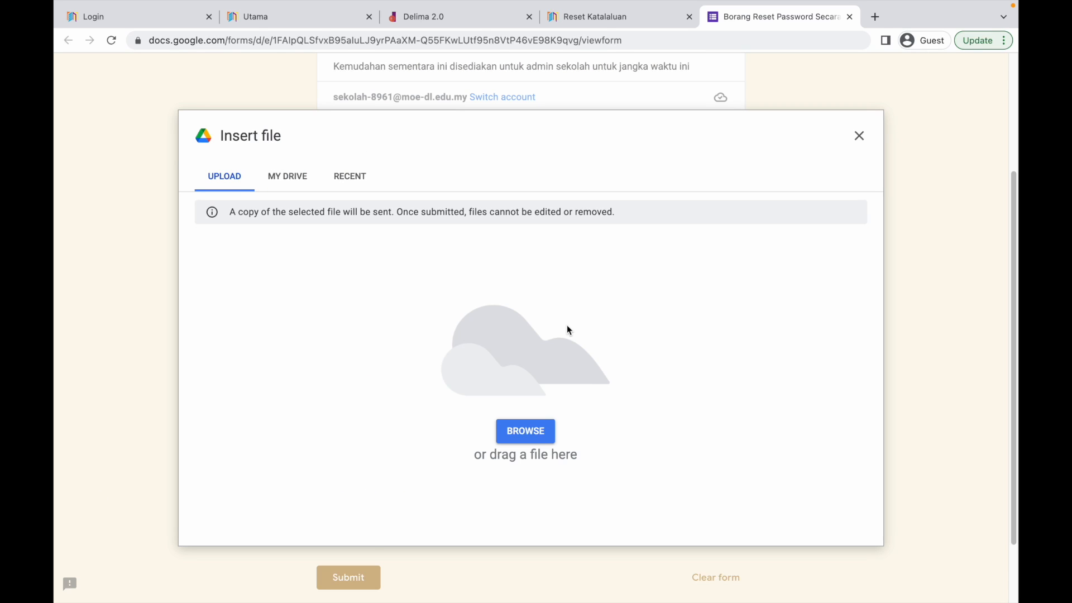
click(858, 136)
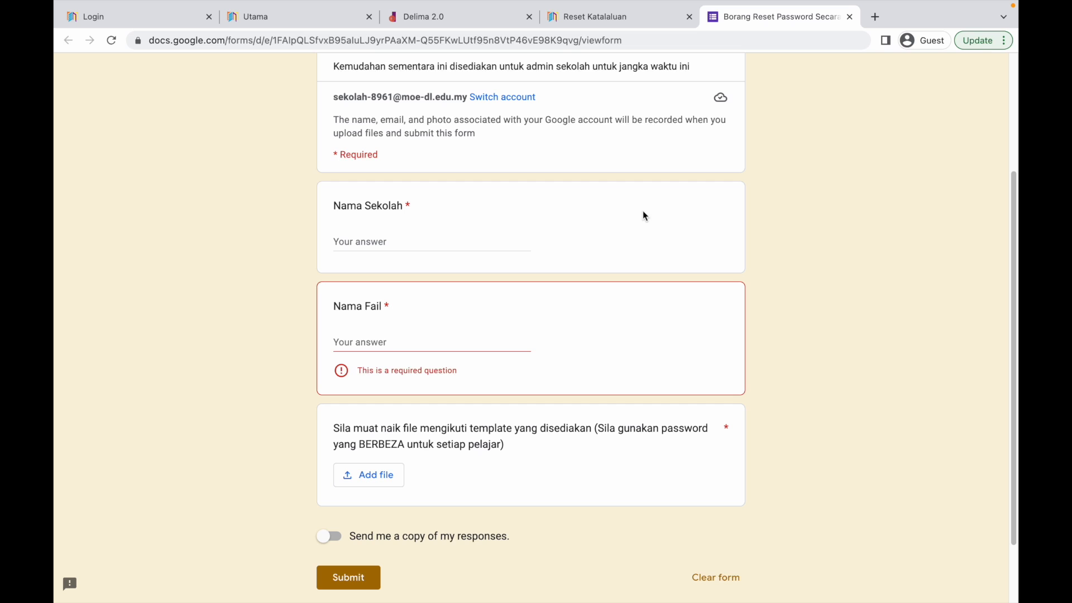
click(849, 18)
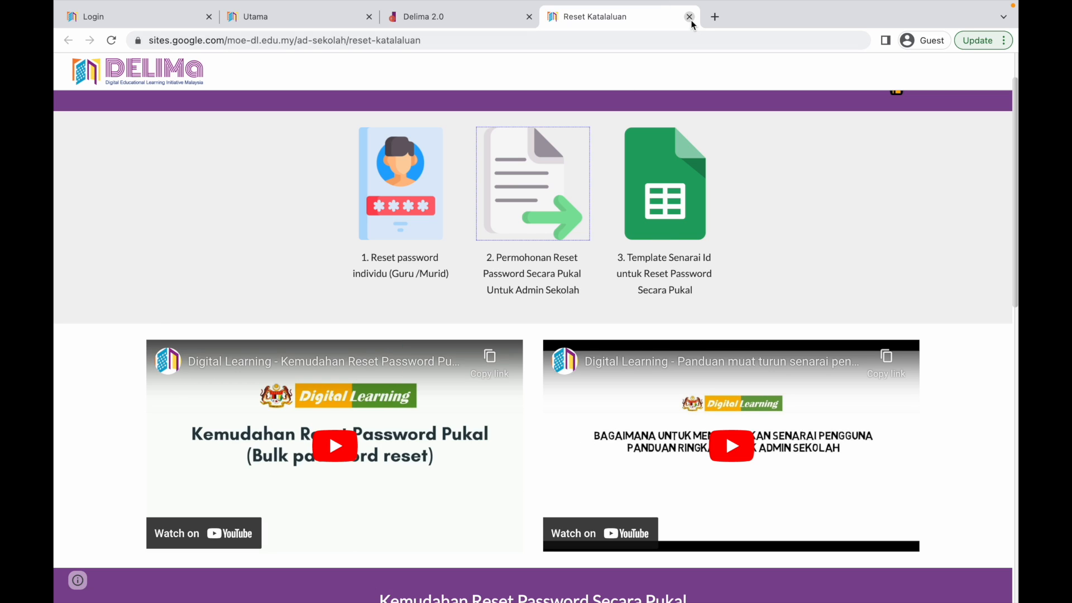
Look over the Reset Katalaluan page, then close its tab.
scroll(794, 208, down, 3)
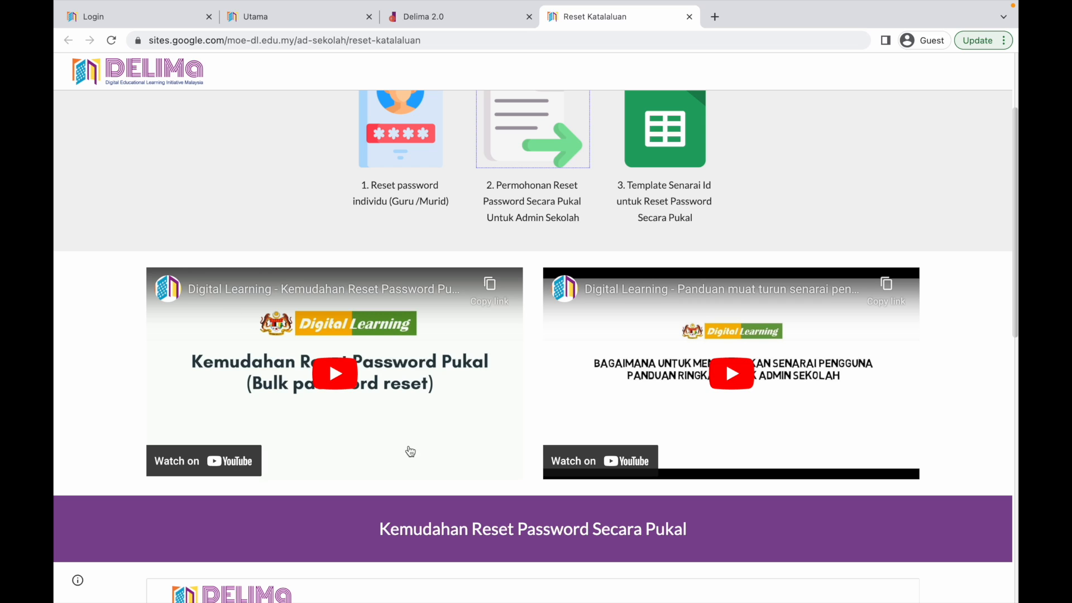
scroll(812, 206, up, 3)
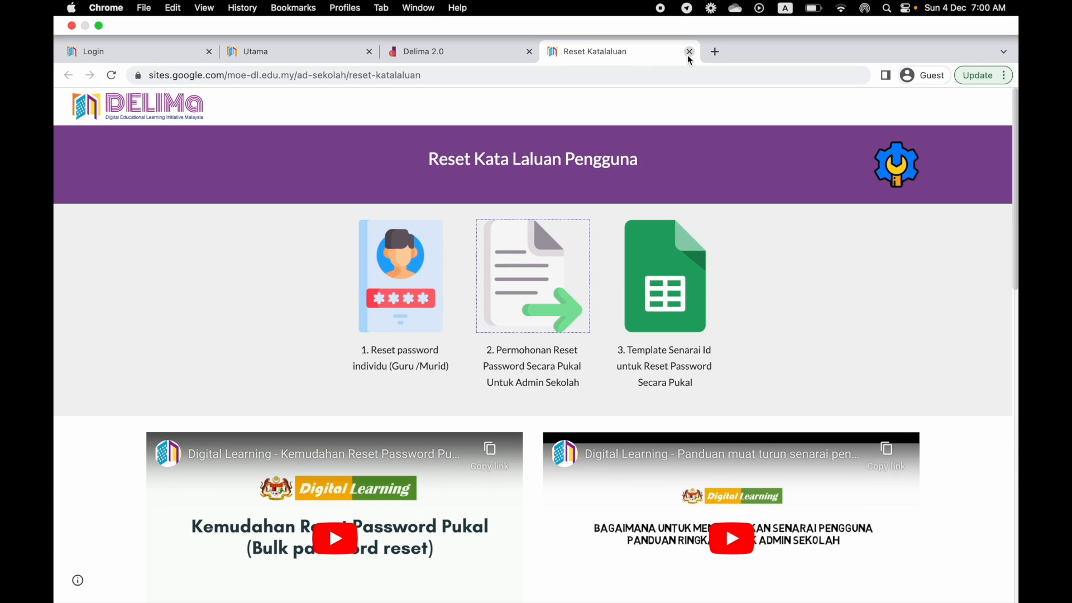
click(689, 51)
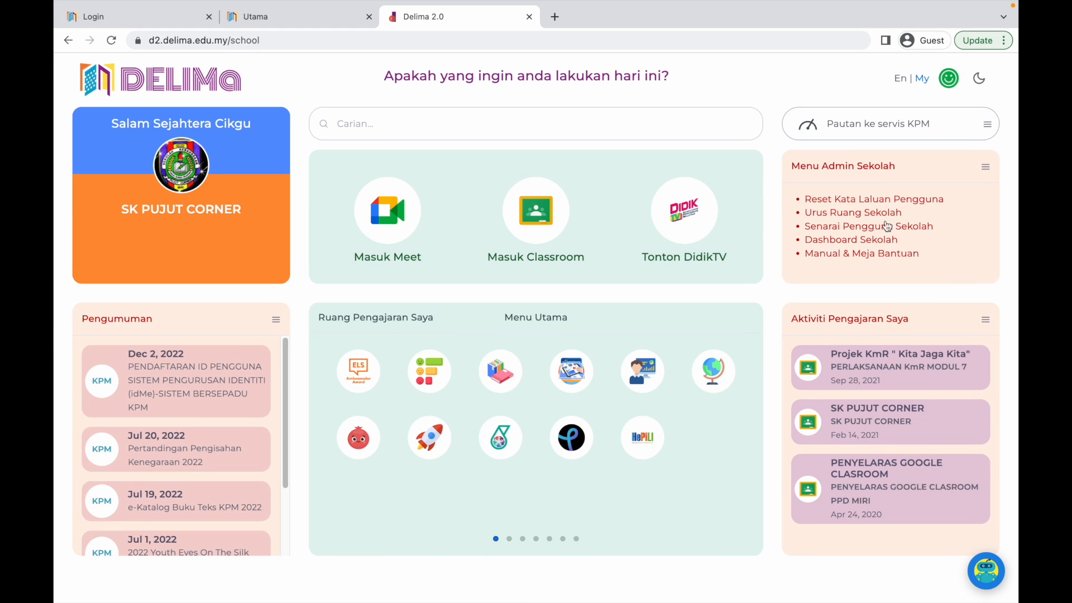
Sign in to Urus Ruang Sekolah with Google and start a new announcement.
click(820, 215)
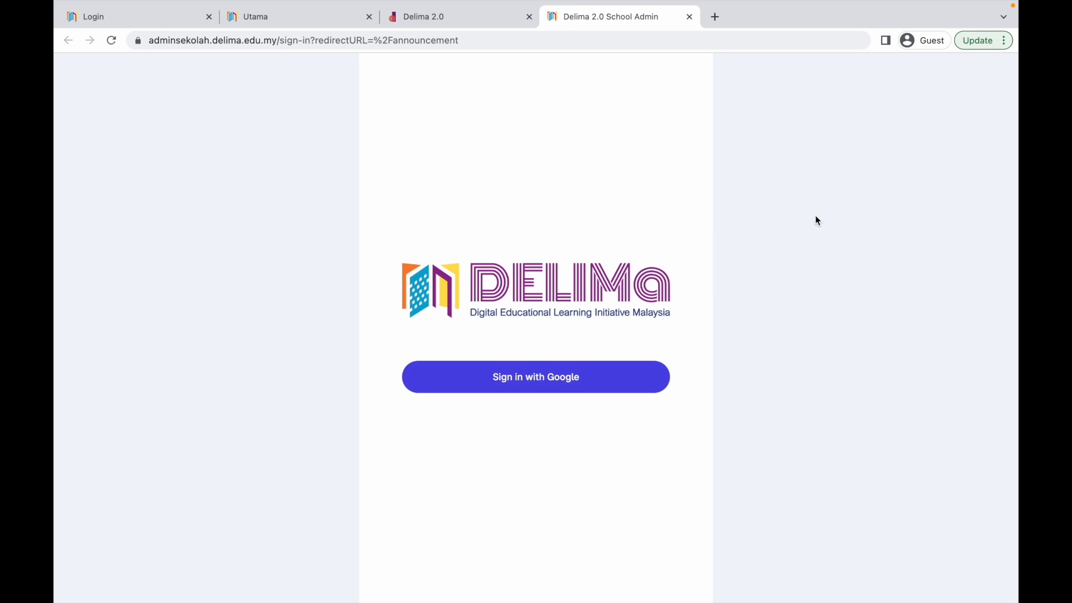
click(556, 377)
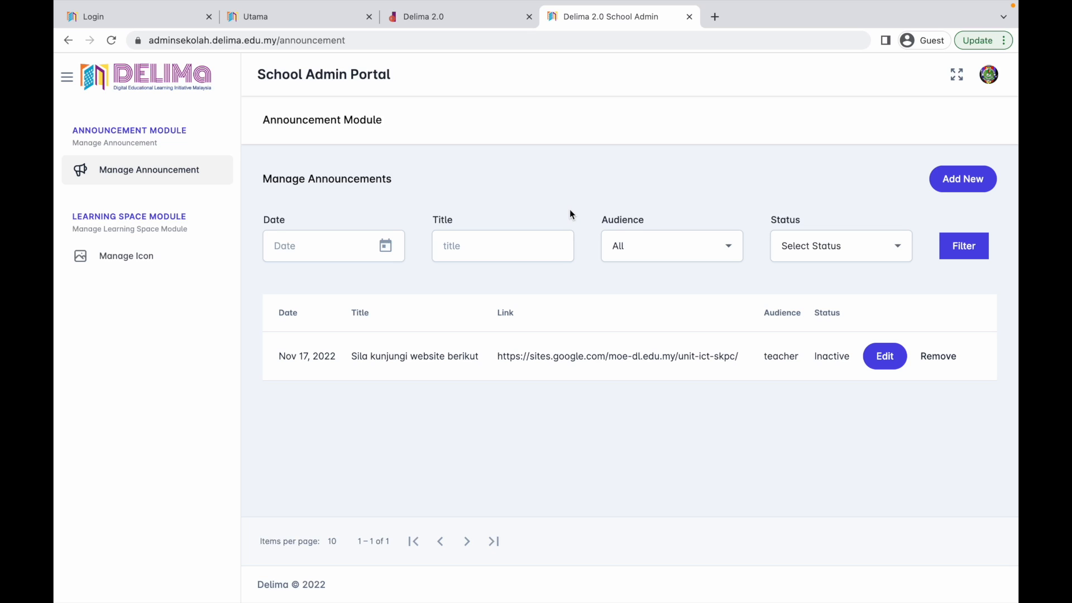
click(424, 25)
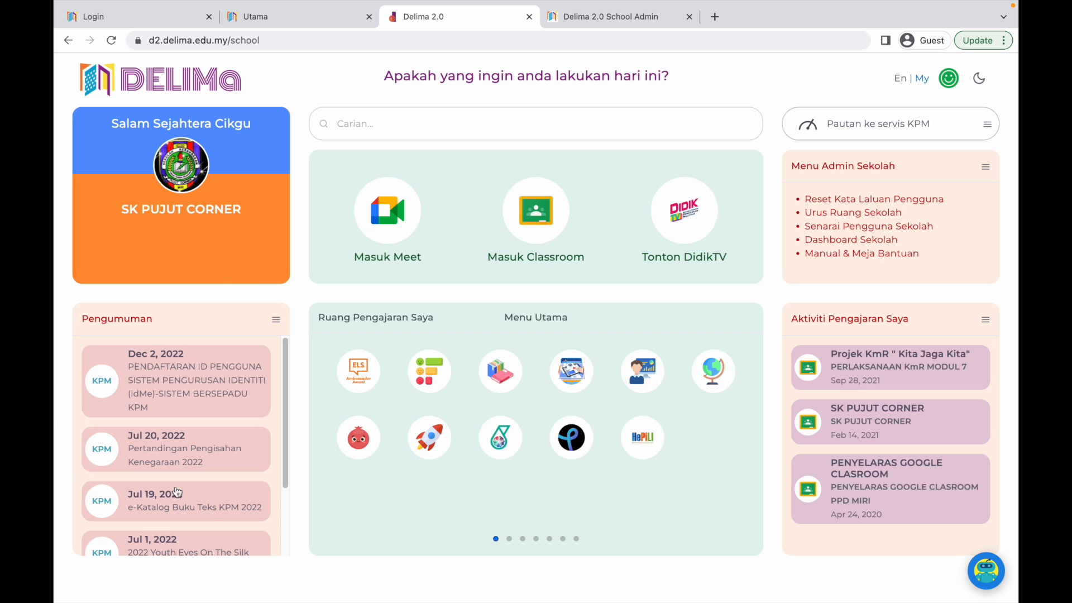
click(658, 25)
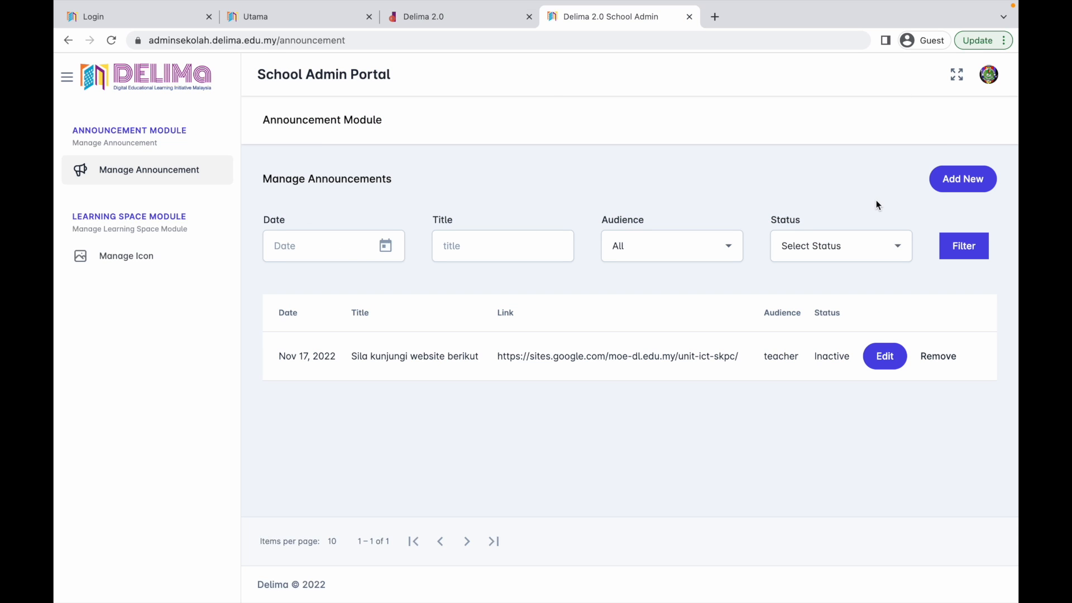
click(958, 179)
click(657, 264)
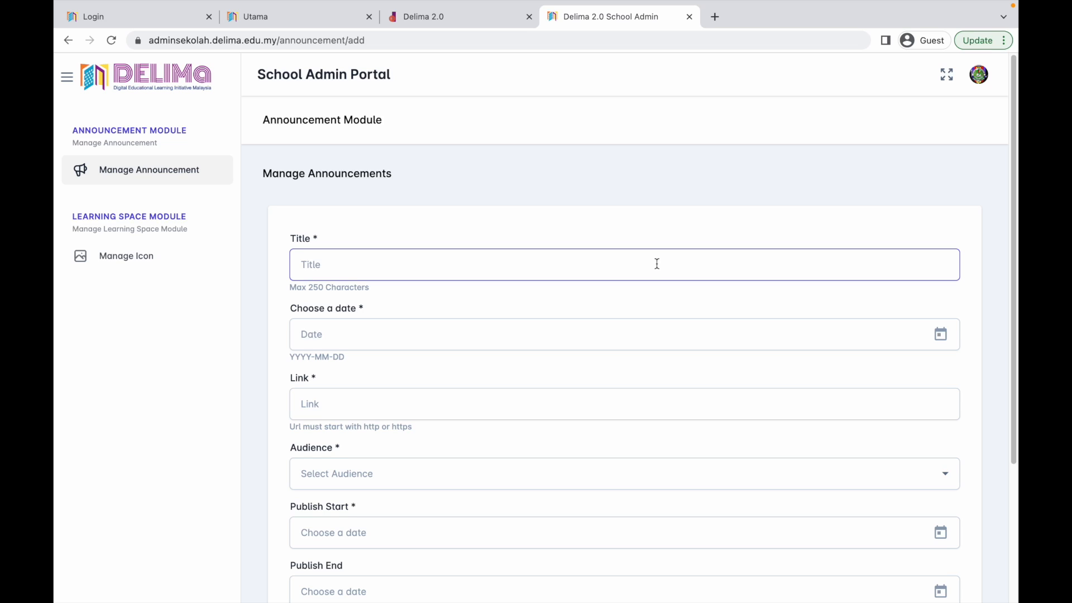
Title the announcement 'Sila kunjui Facebook sekolah' and date it 4 December 2022.
text(Sila kunjui Facebook sekolah)
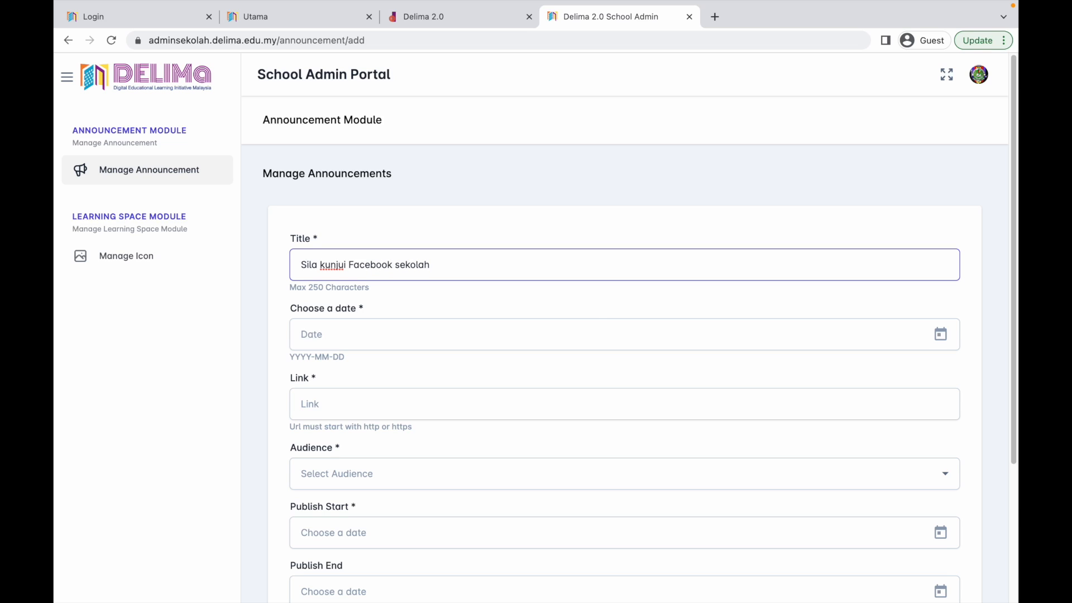
click(580, 334)
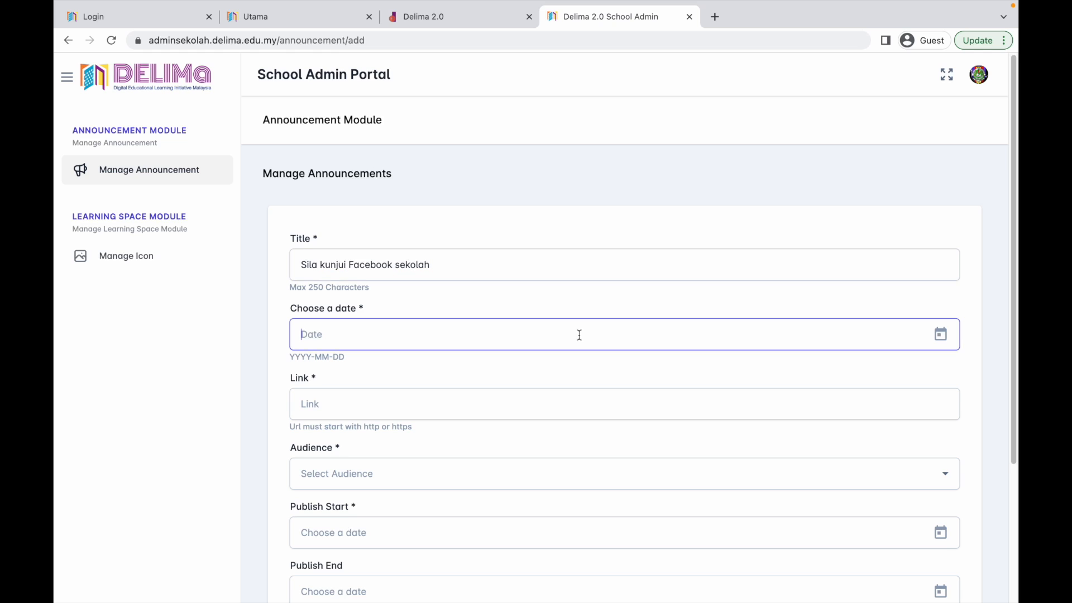
click(940, 335)
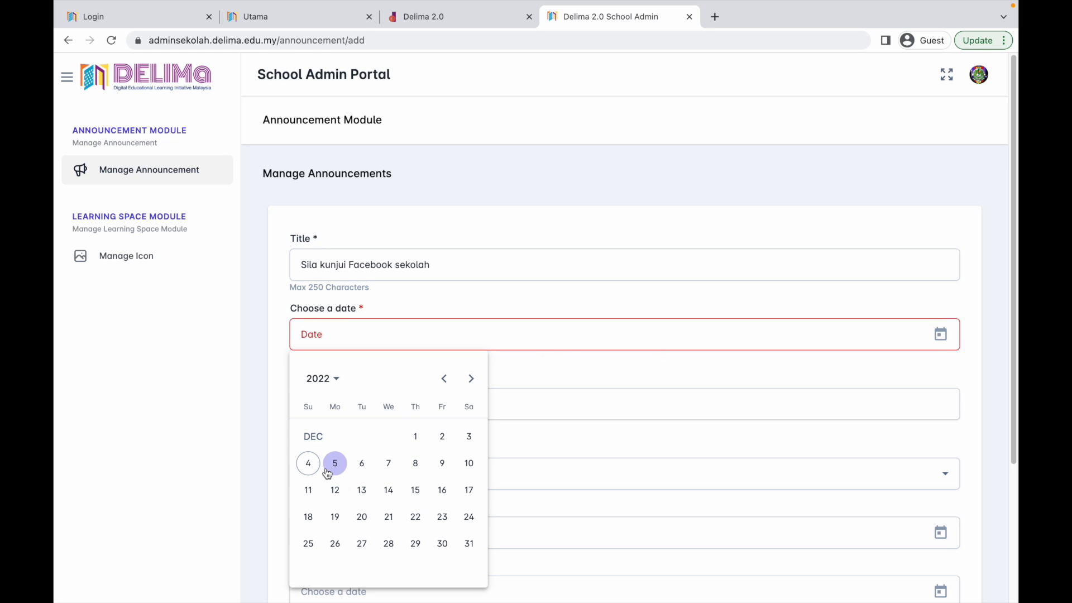
click(309, 464)
click(406, 408)
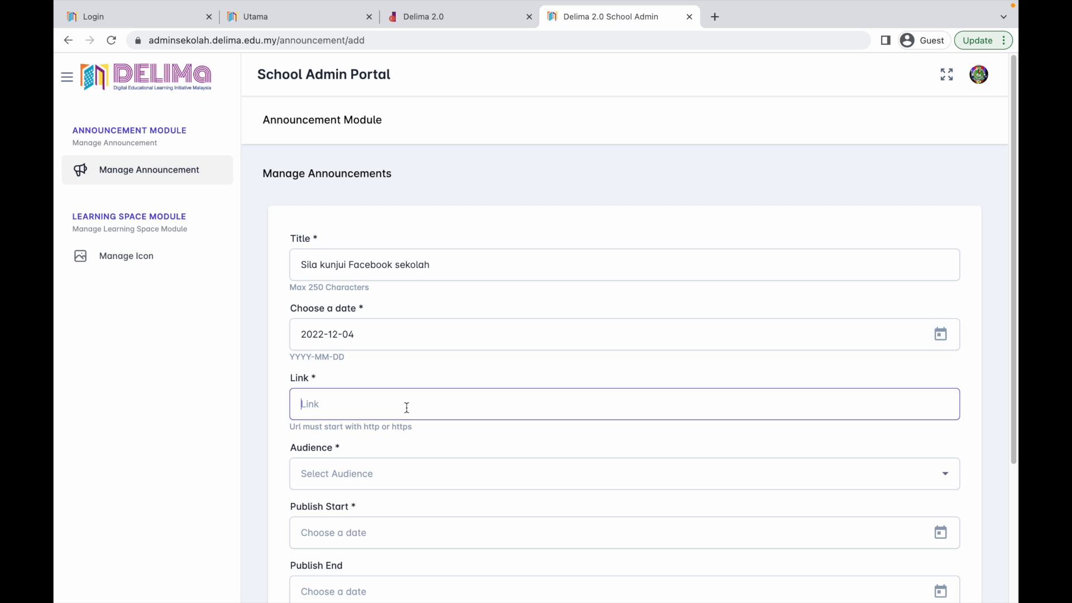
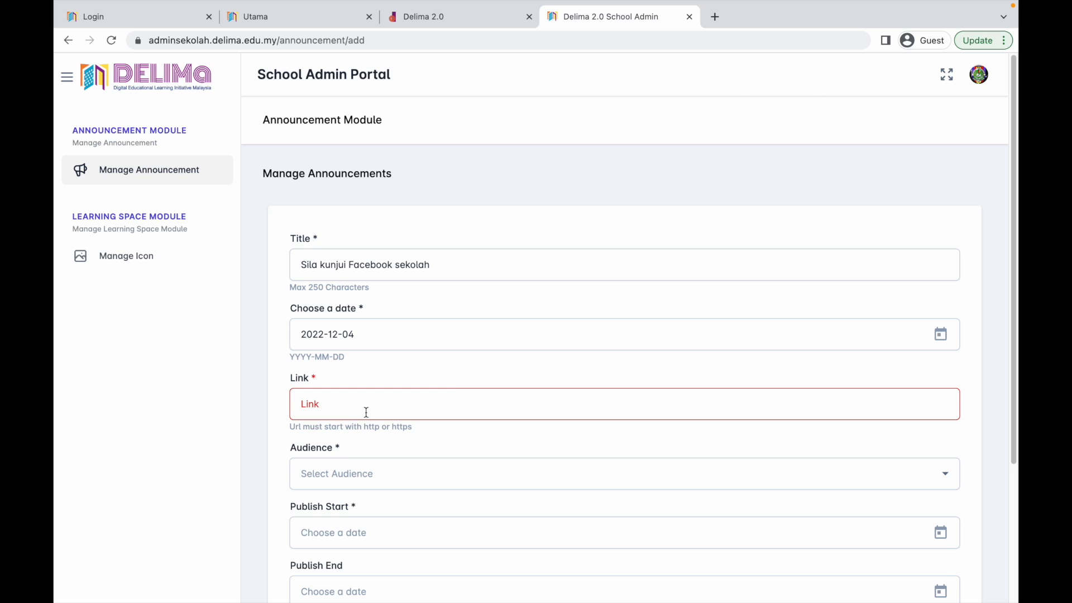
Set the announcement audience to Both.
click(389, 473)
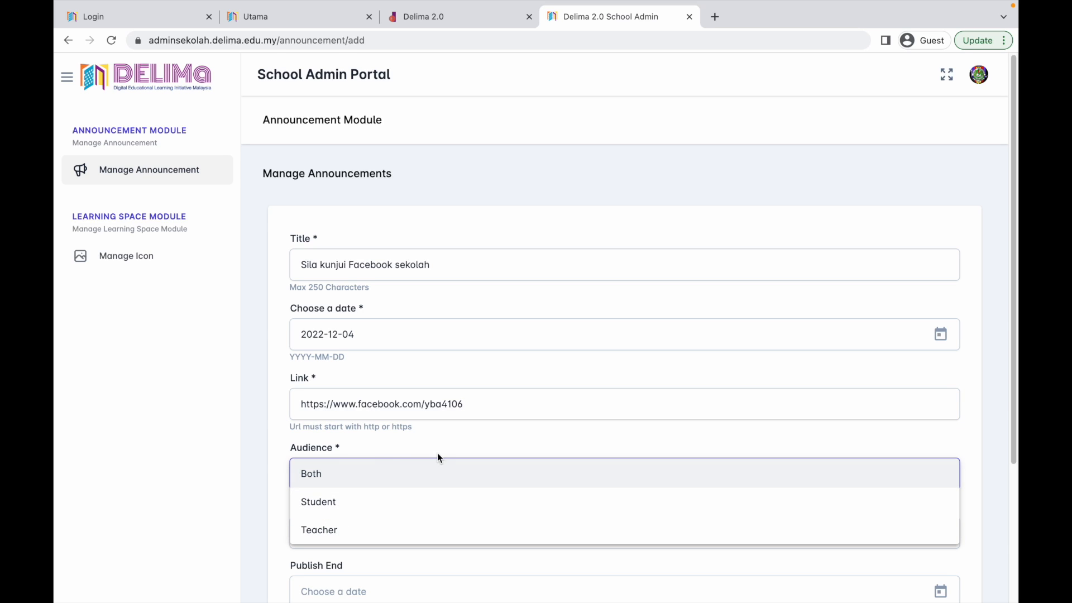
scroll(439, 458, down, 3)
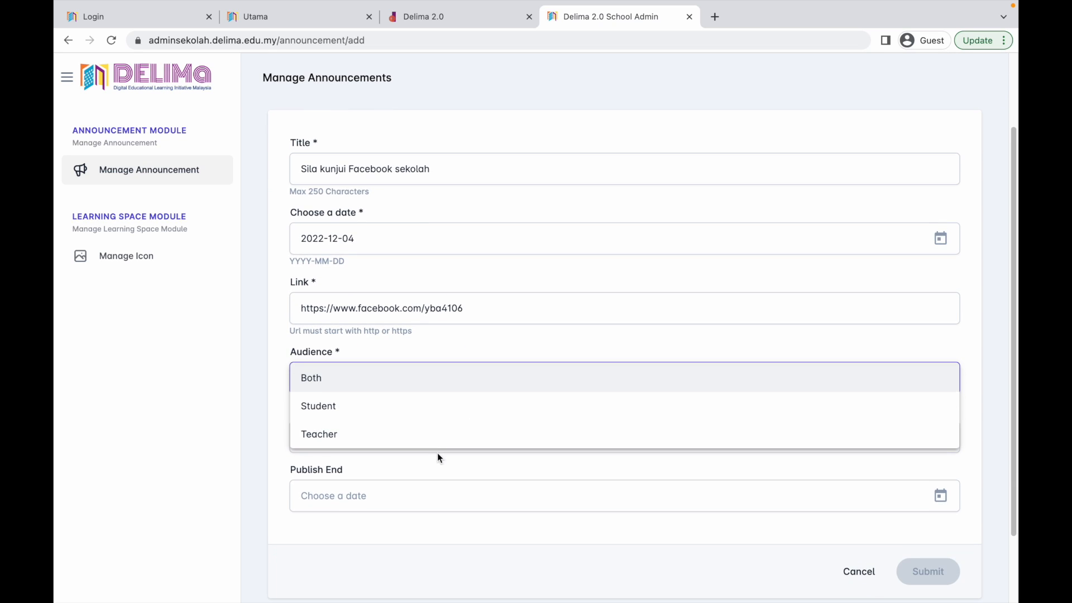
click(433, 404)
click(444, 380)
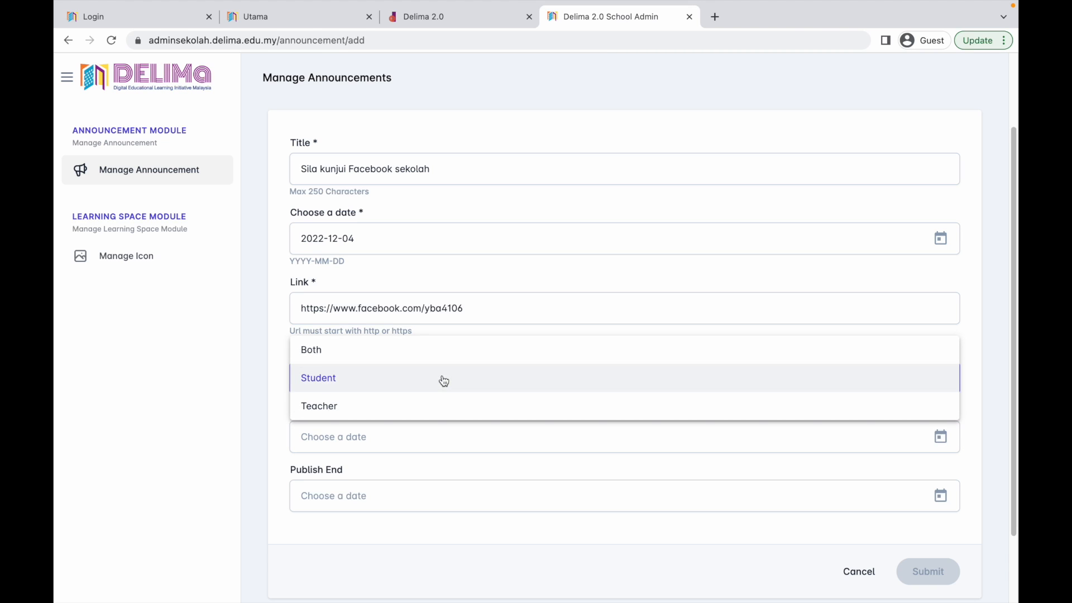
click(412, 407)
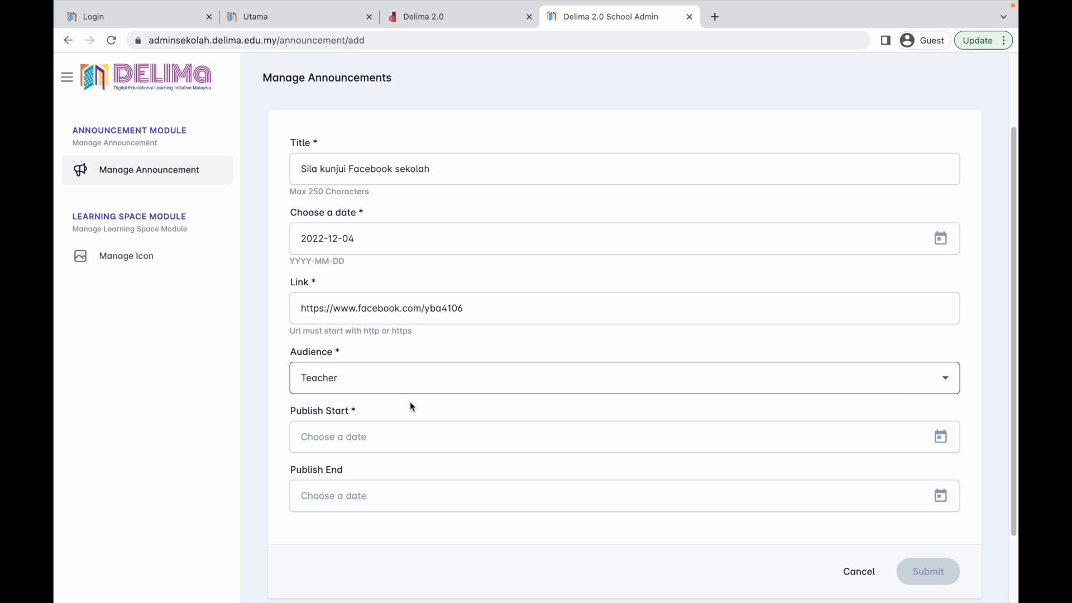
click(429, 378)
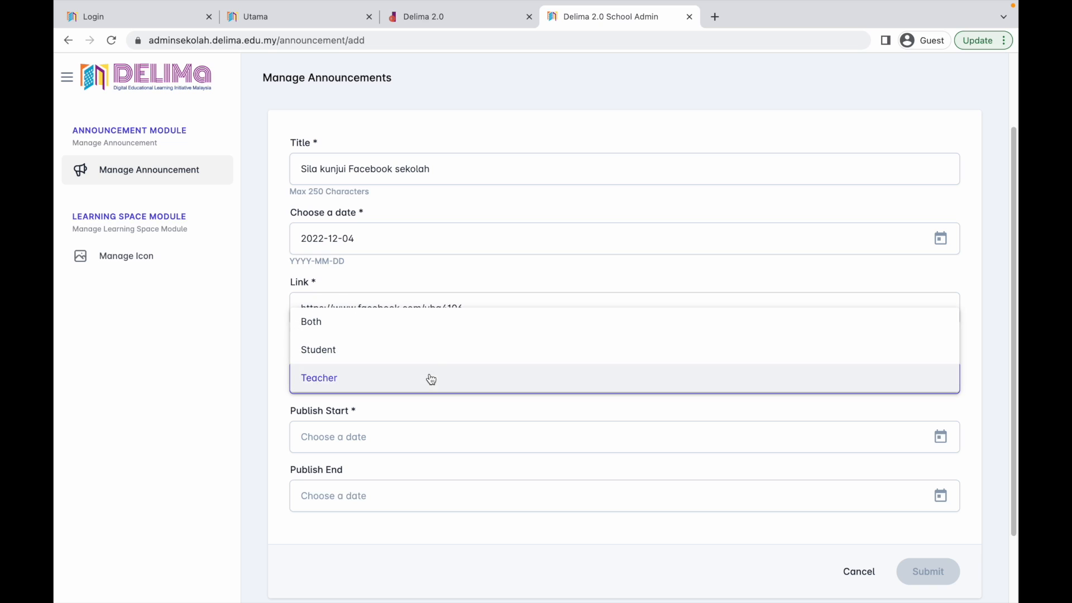
click(438, 331)
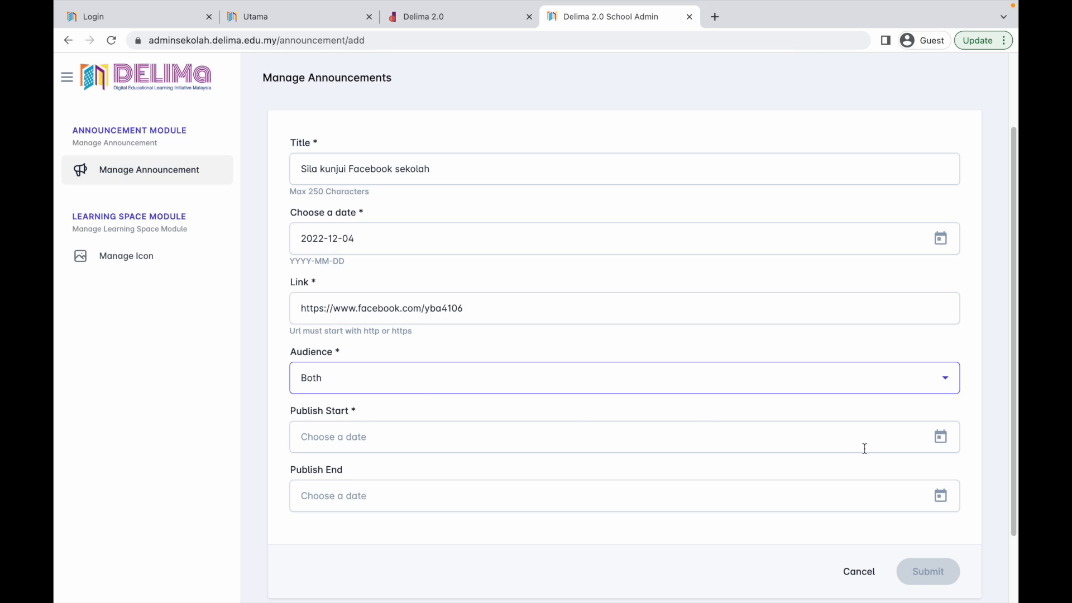
Set publishing from 4 to 31 December 2022 and submit the announcement.
click(941, 441)
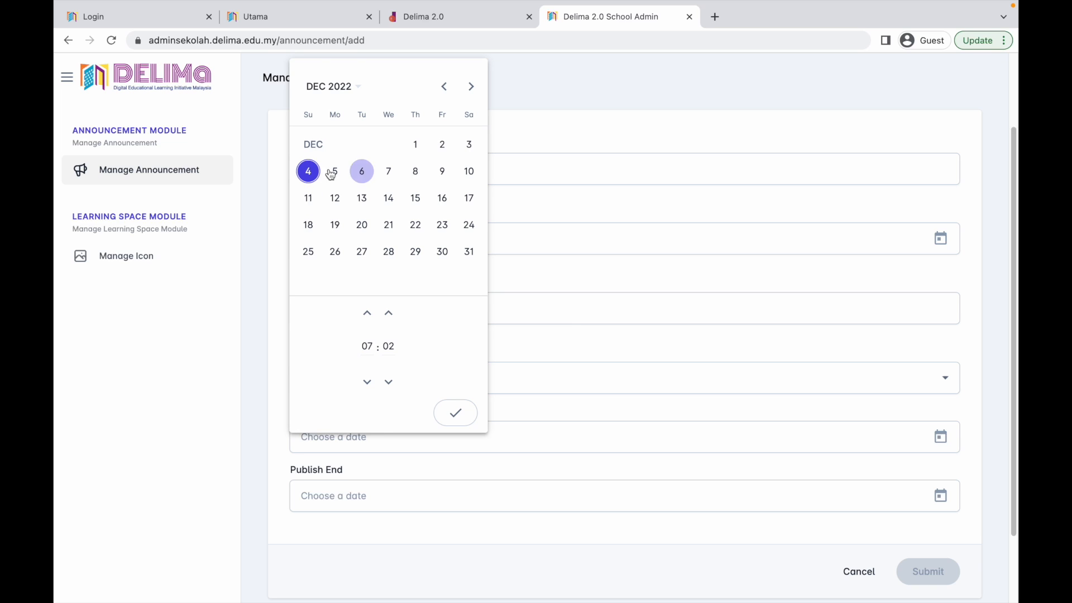
click(308, 202)
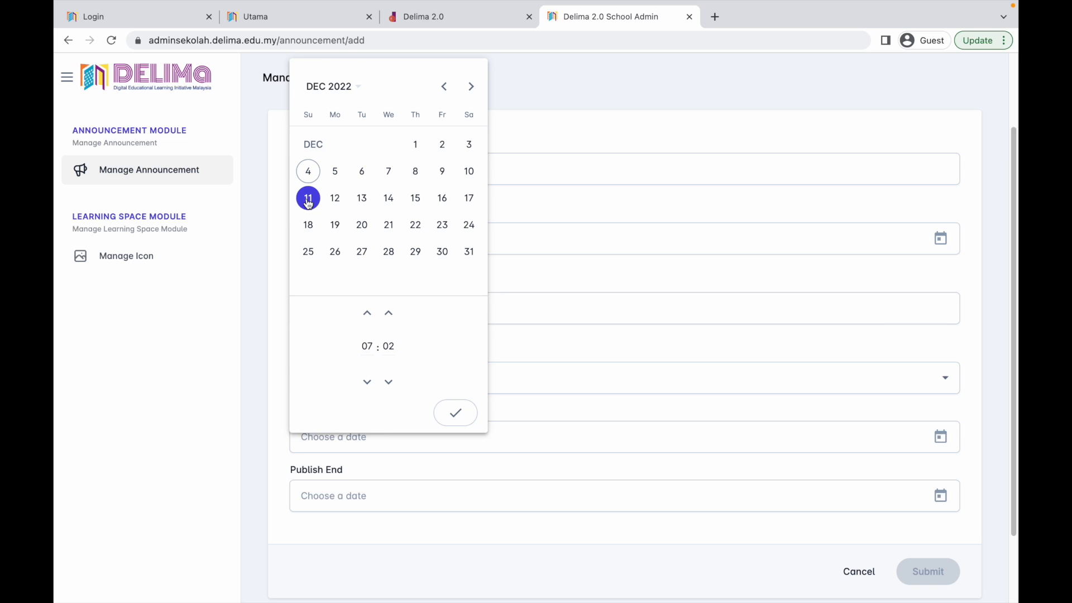
click(309, 171)
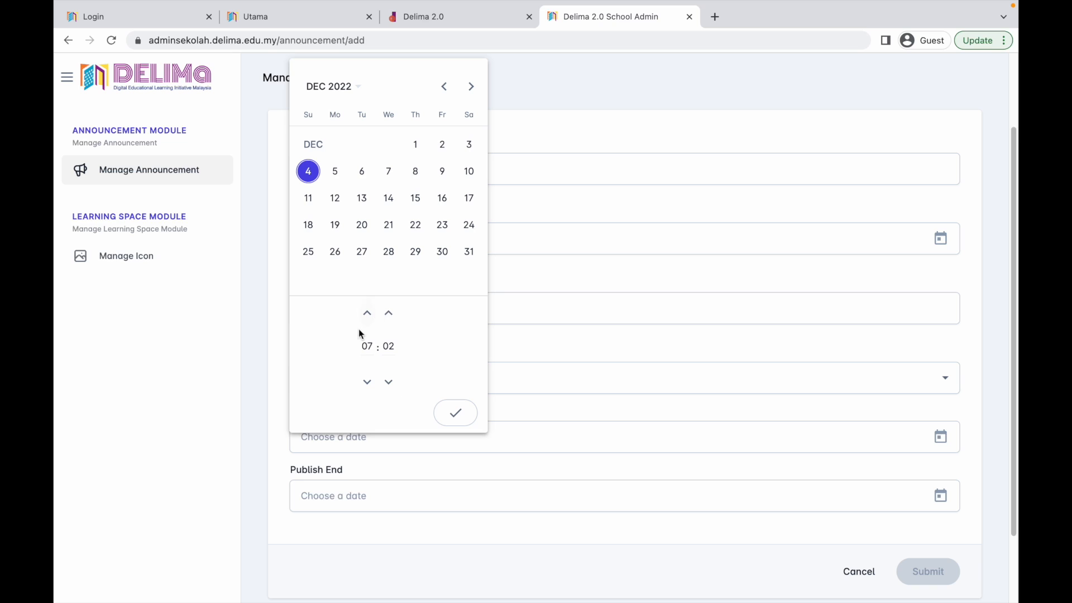
click(454, 415)
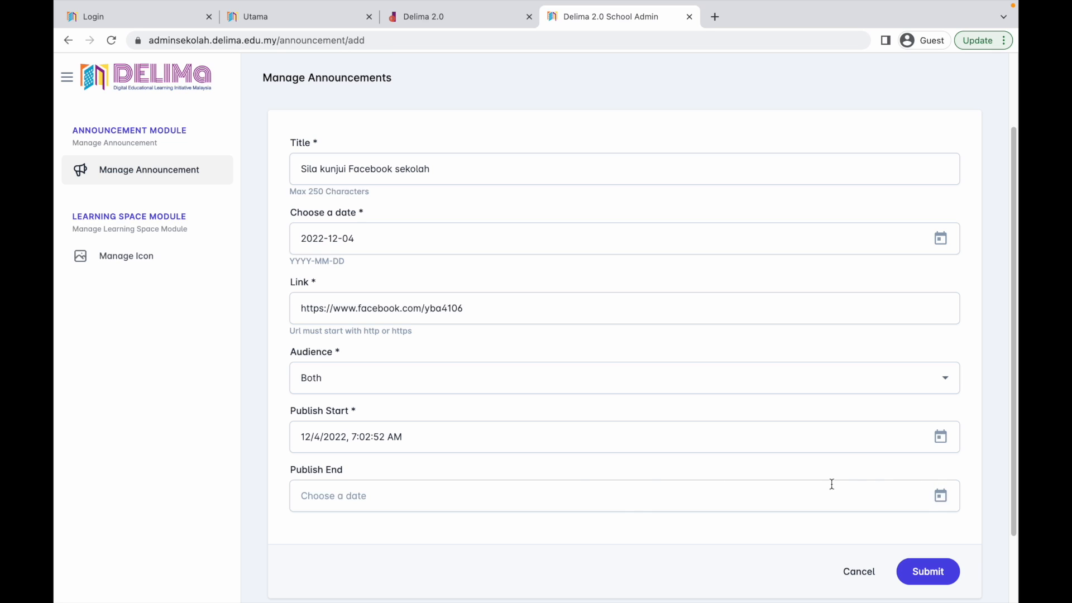
click(941, 495)
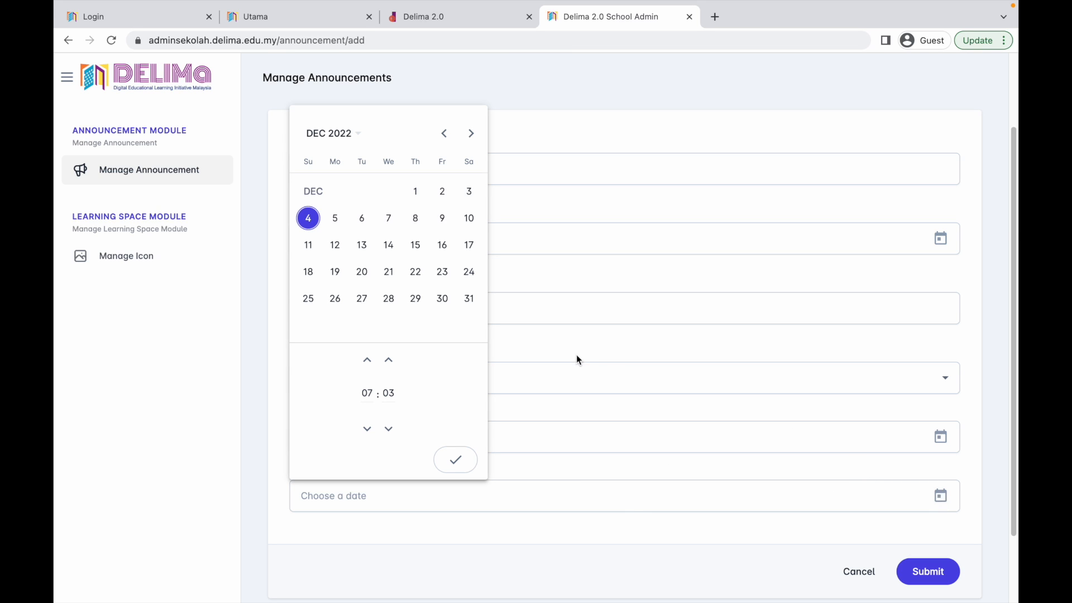
click(467, 300)
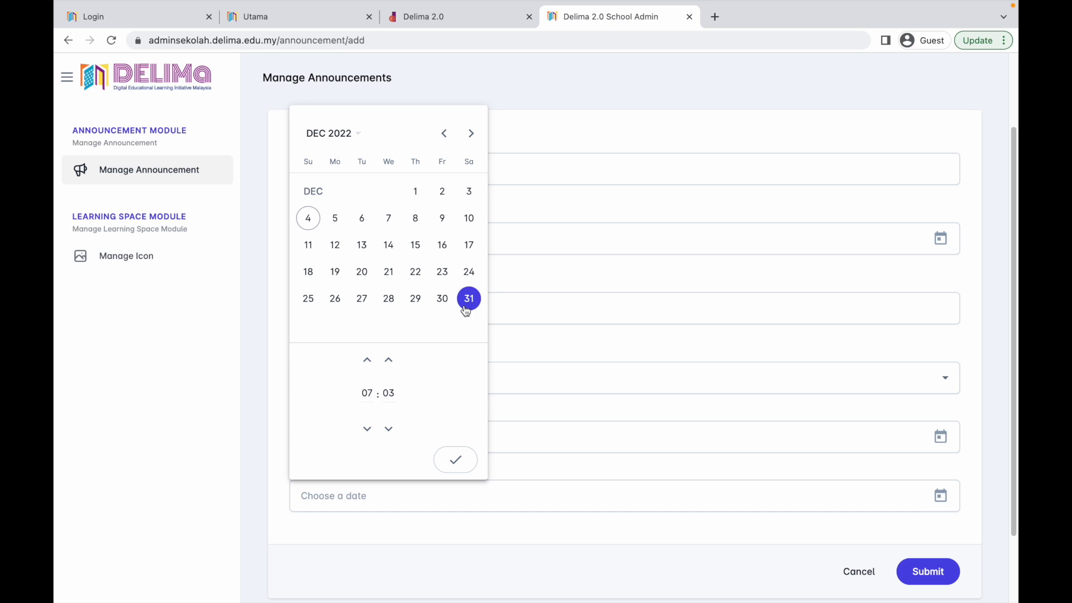
click(466, 470)
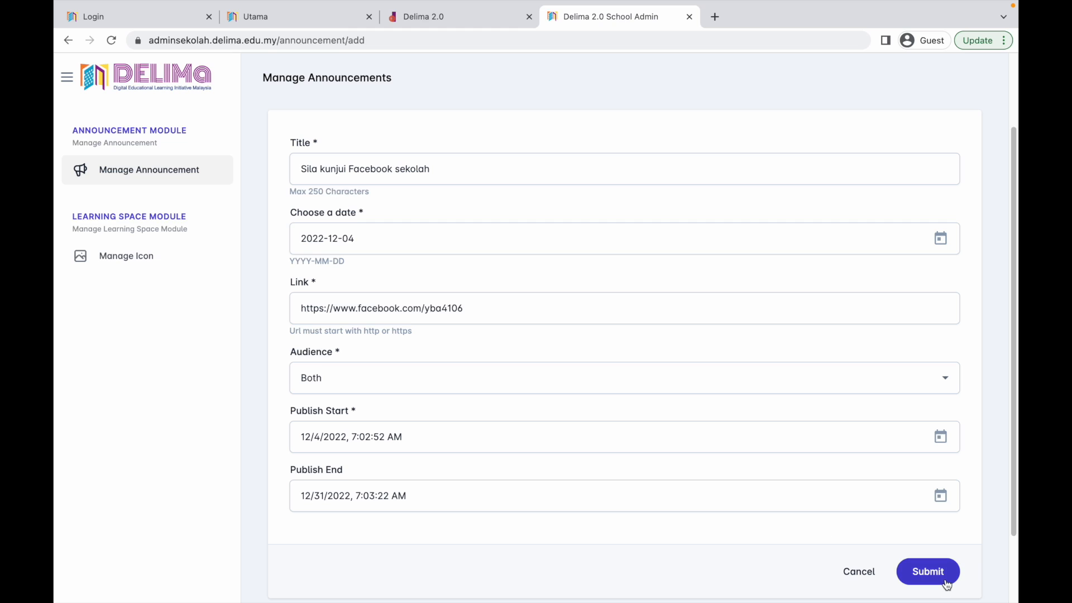
click(928, 571)
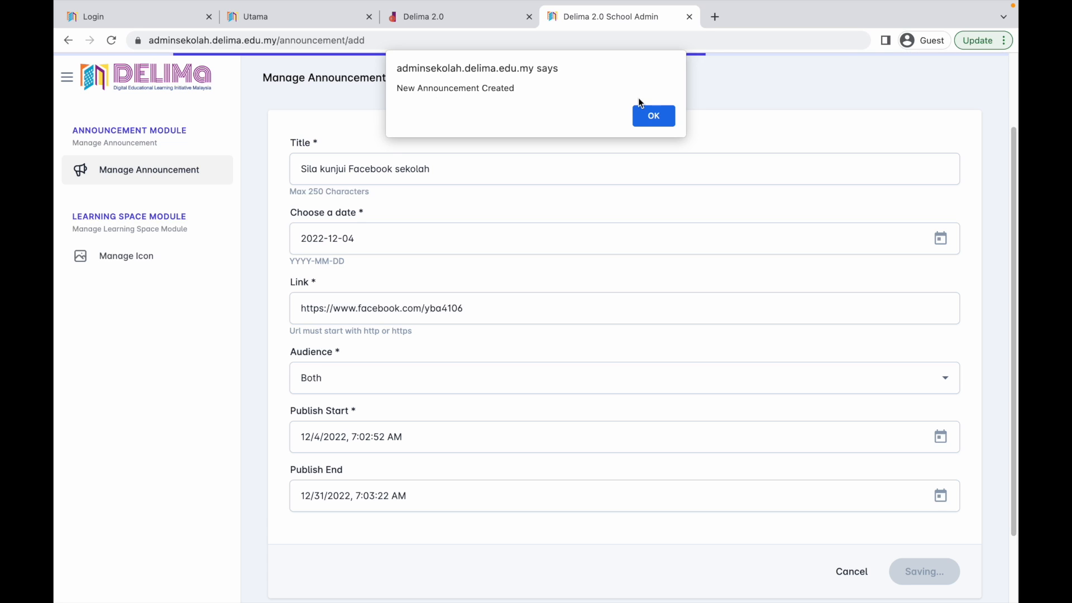
click(646, 116)
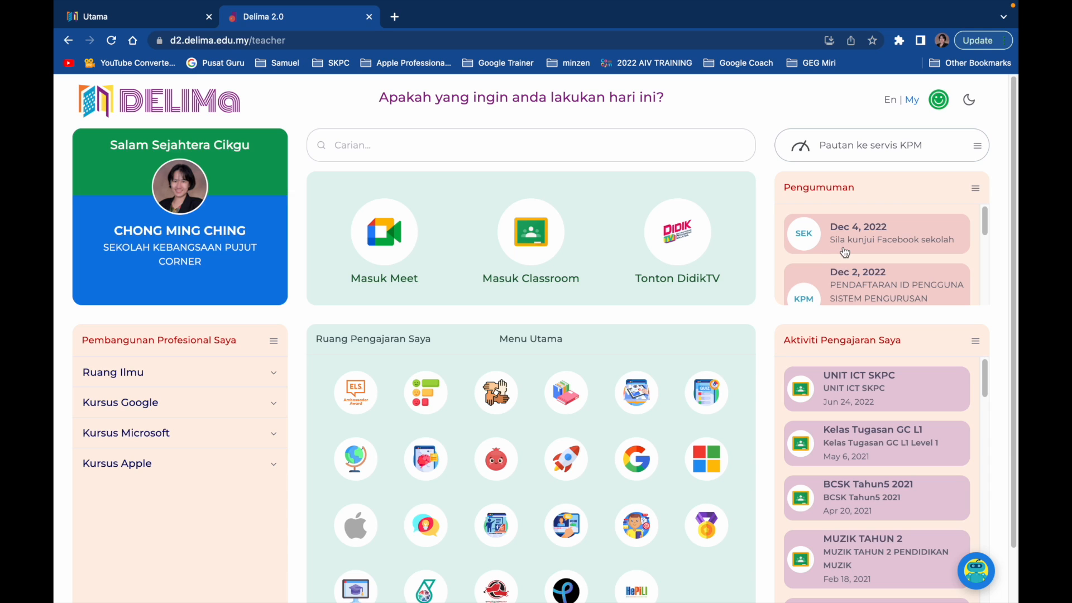
Open the Dec 4 announcement's Facebook link, then close the School Admin Portal tab.
click(903, 235)
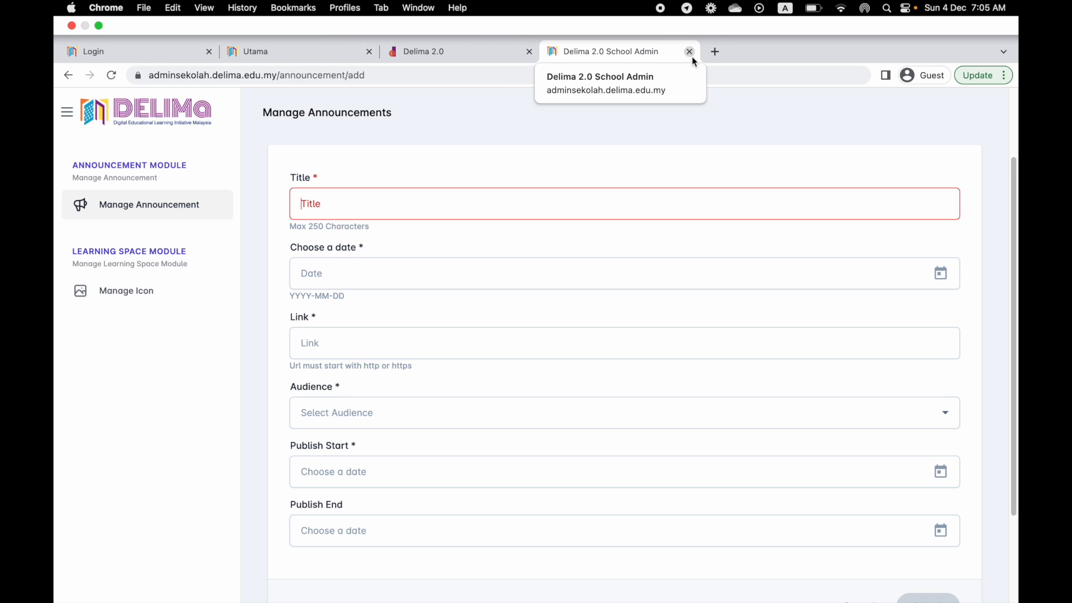
click(689, 51)
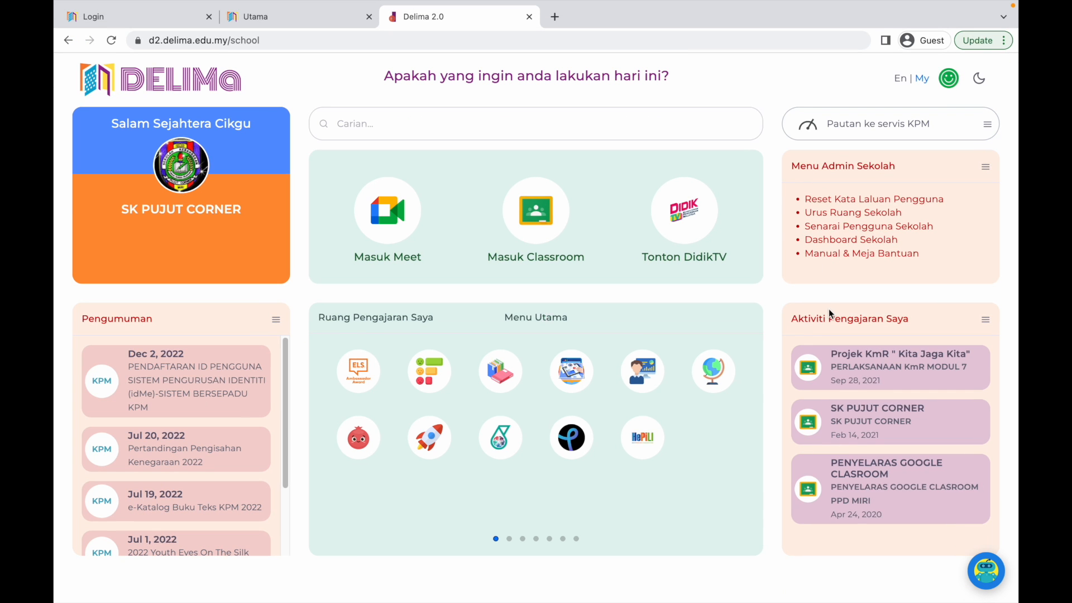
Open Senarai Pengguna Sekolah and its '1. Senarai Murid' student report.
click(829, 228)
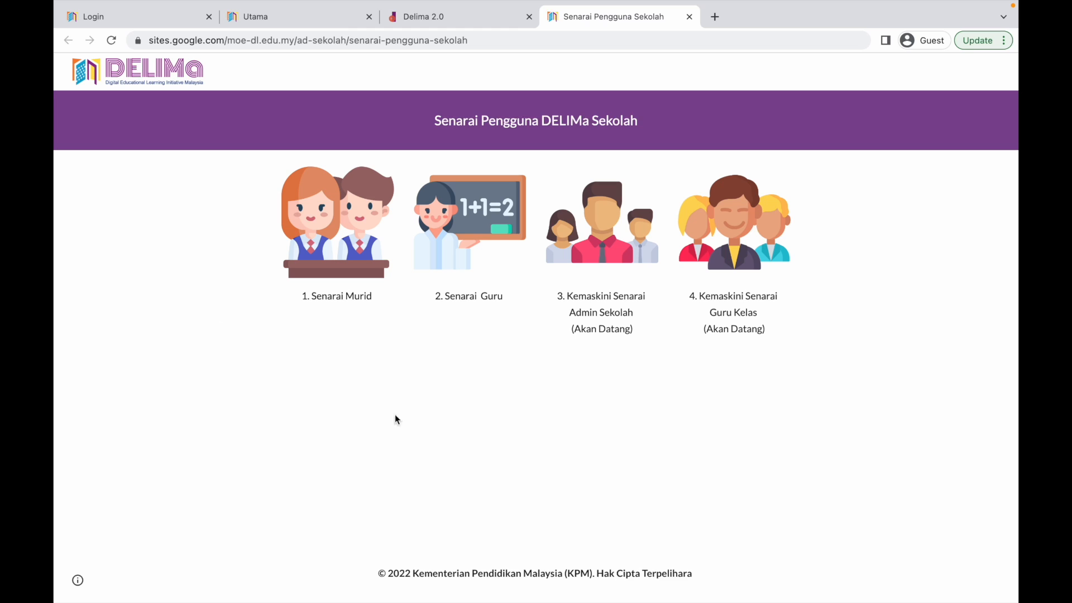
click(338, 228)
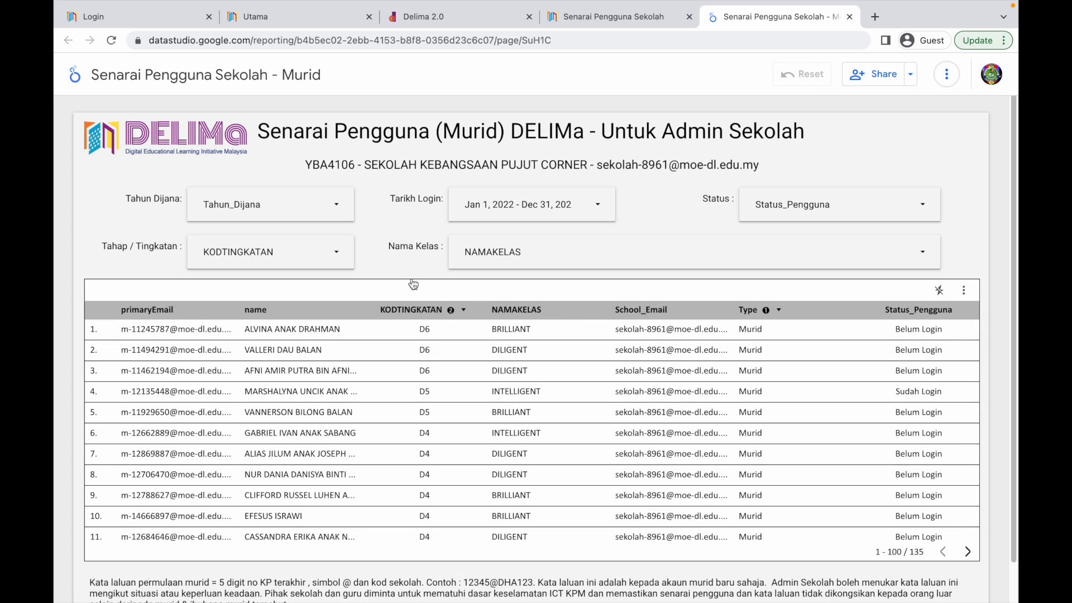
click(304, 207)
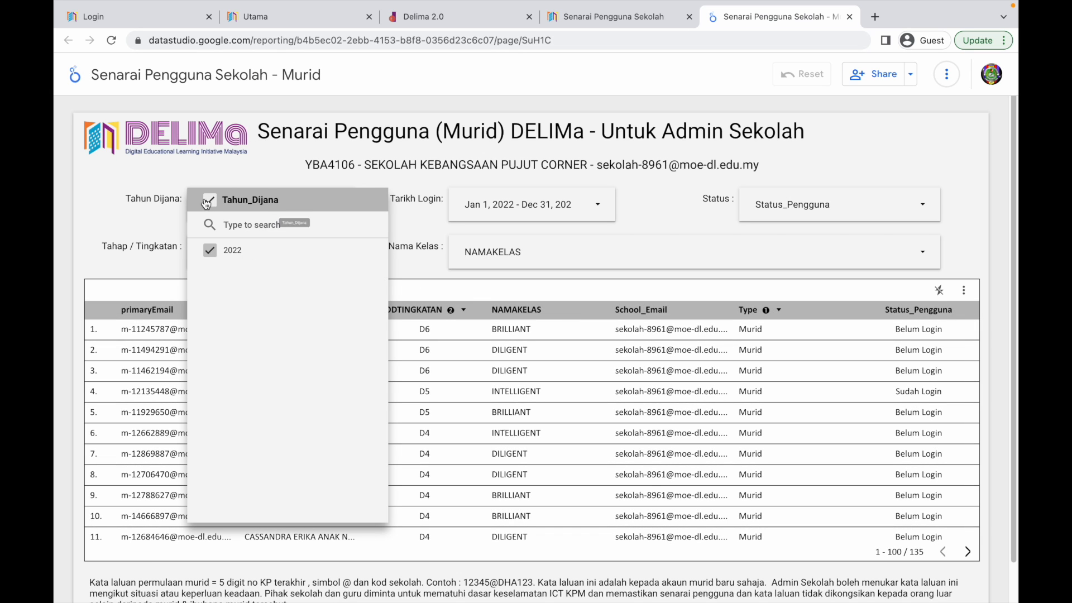
click(224, 160)
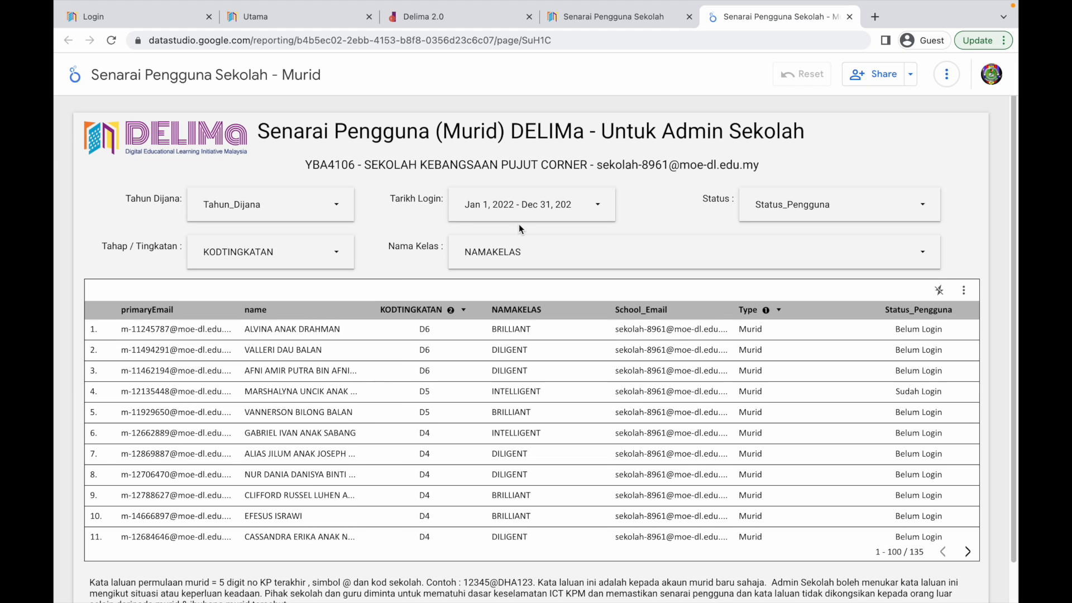
click(881, 212)
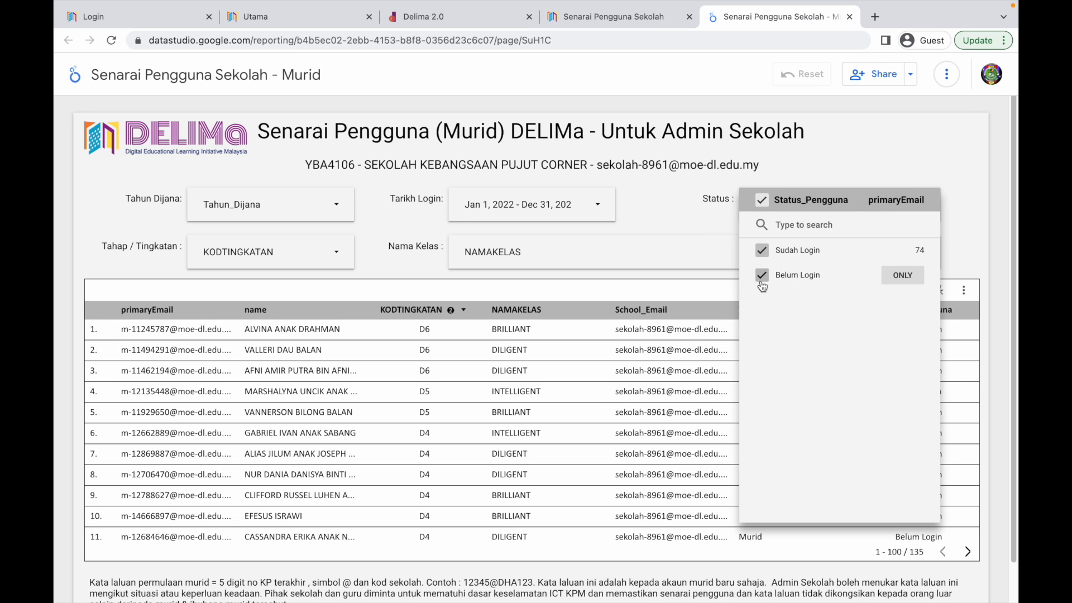
click(761, 200)
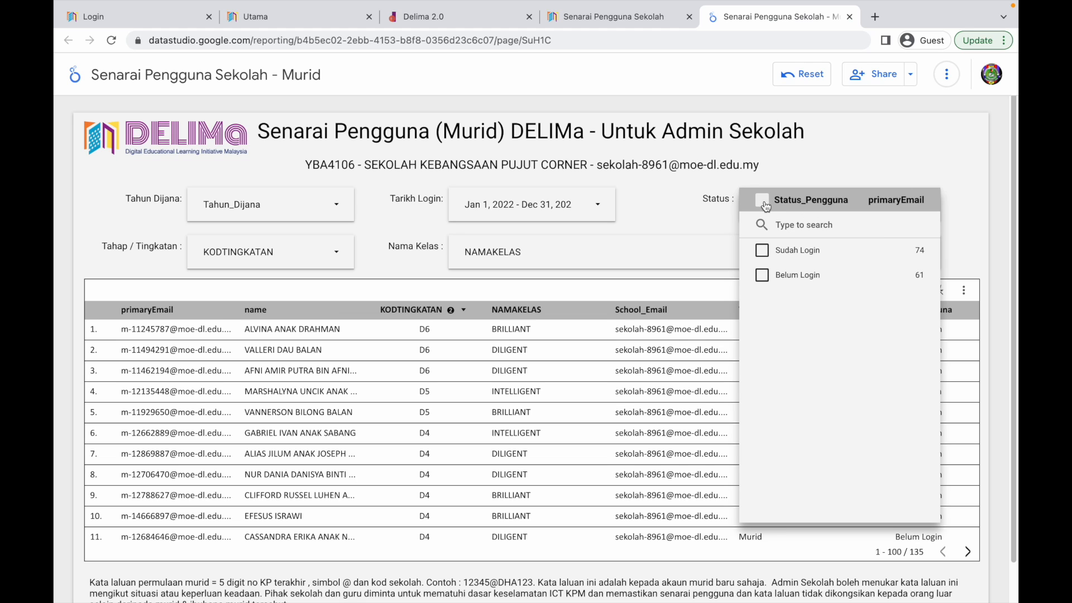
click(763, 276)
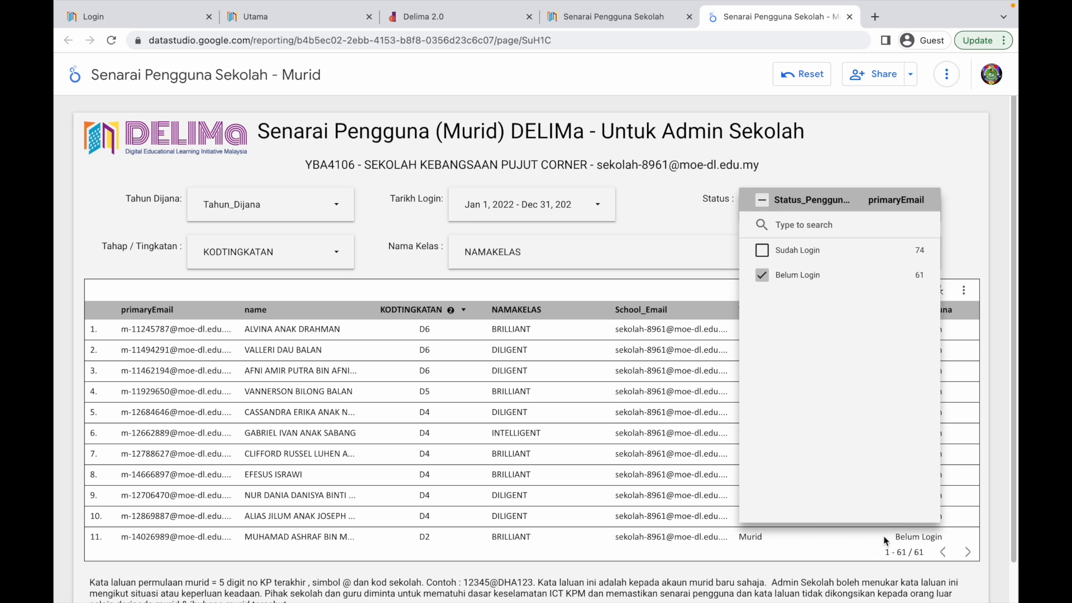
click(762, 200)
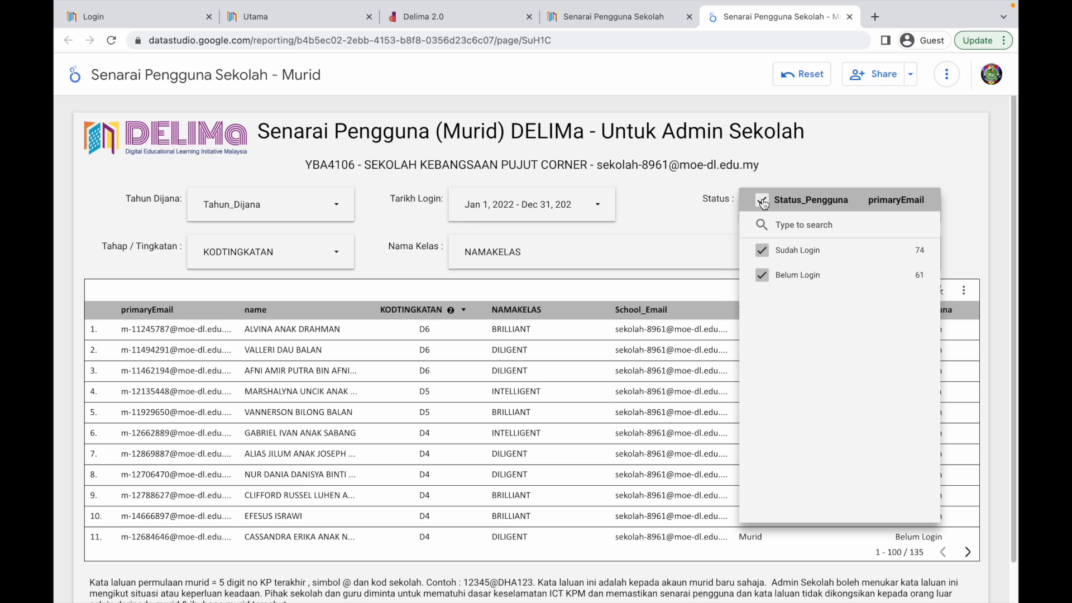
click(836, 163)
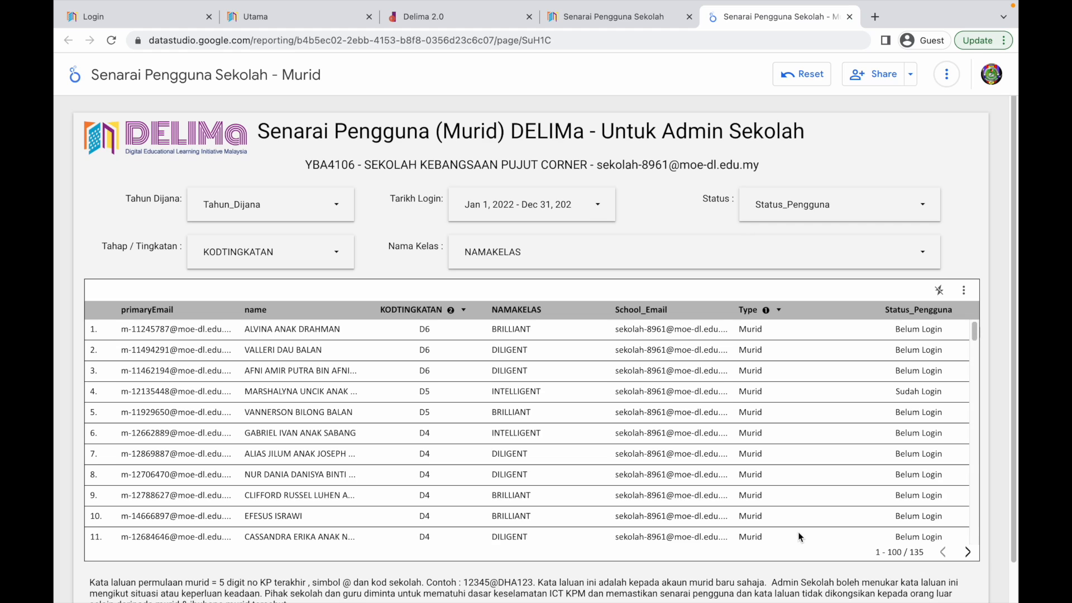
click(580, 206)
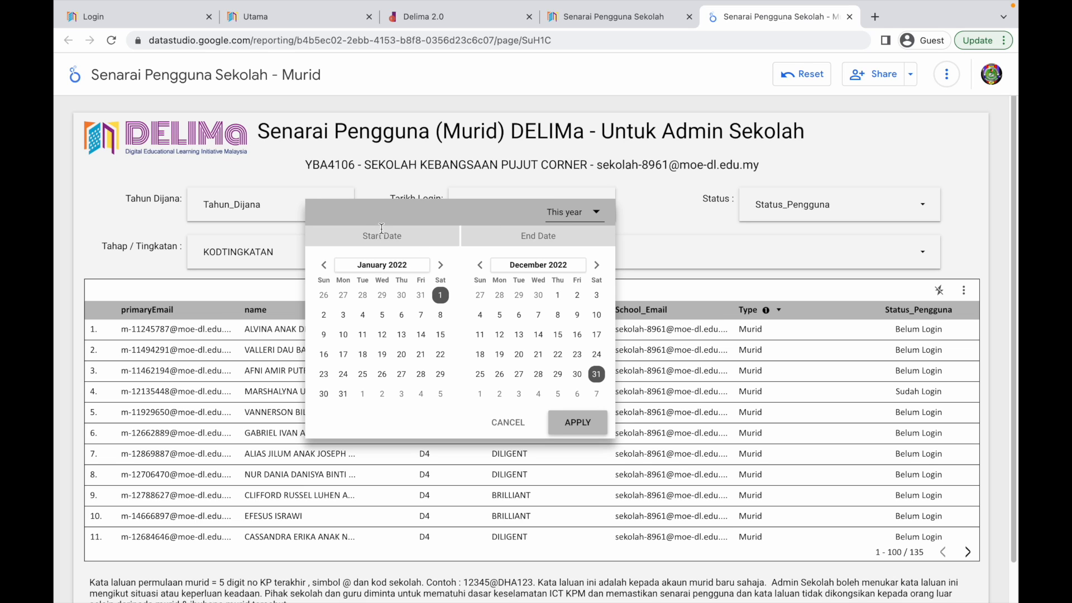
Set the login date range to start on 1 January 2019 and apply it.
click(384, 266)
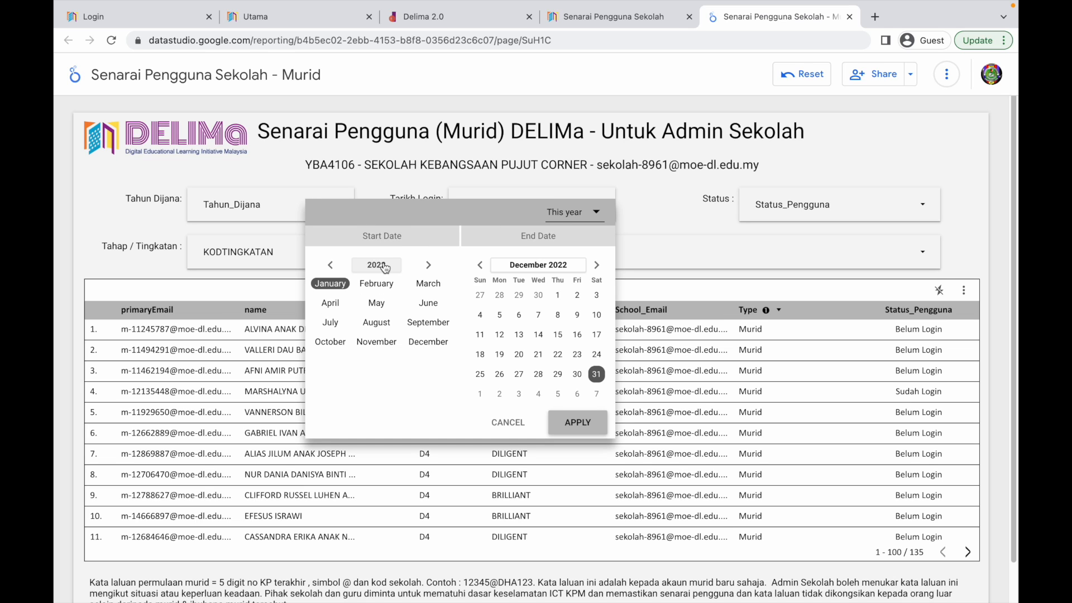
click(330, 265)
click(330, 265)
click(330, 265)
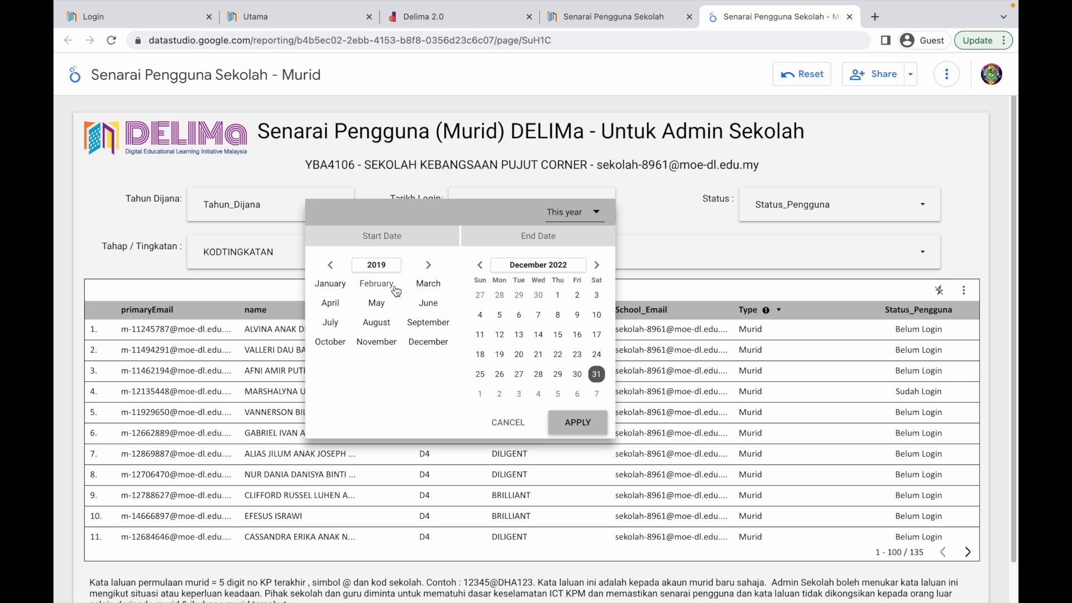
click(328, 293)
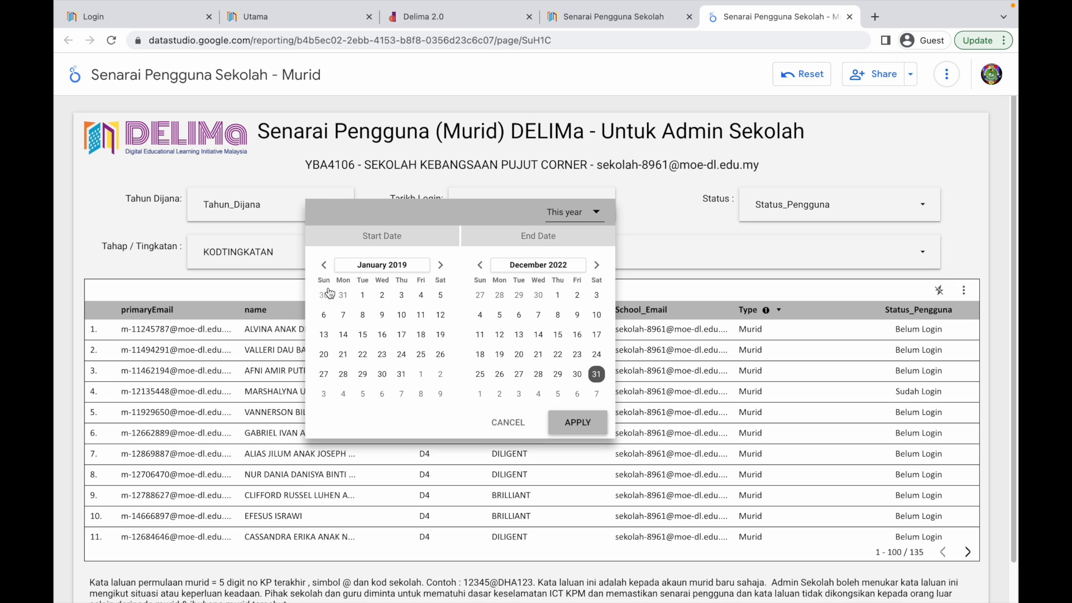
click(365, 295)
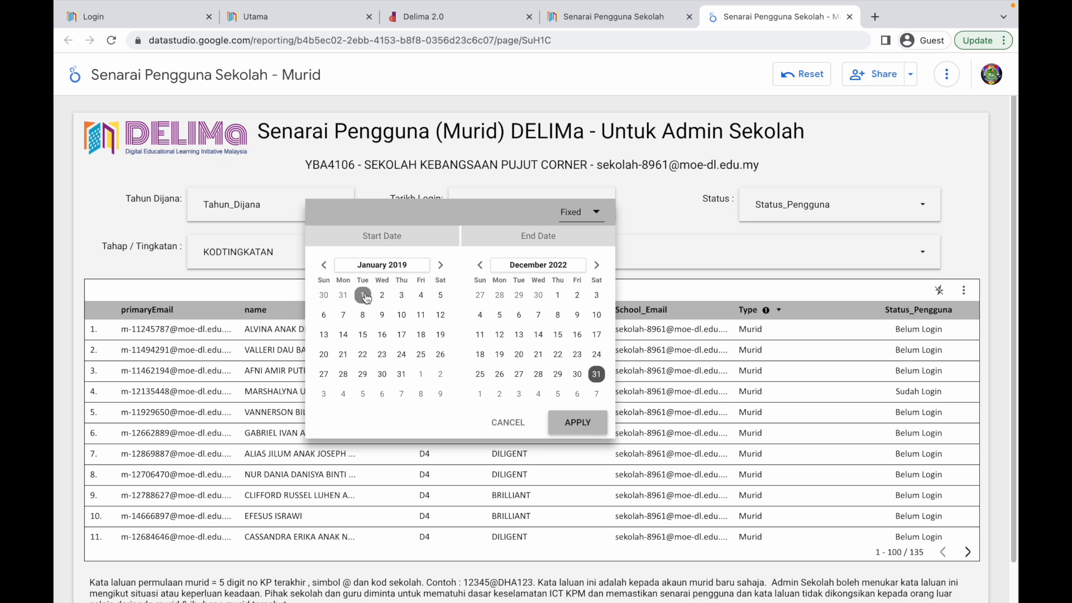
click(593, 420)
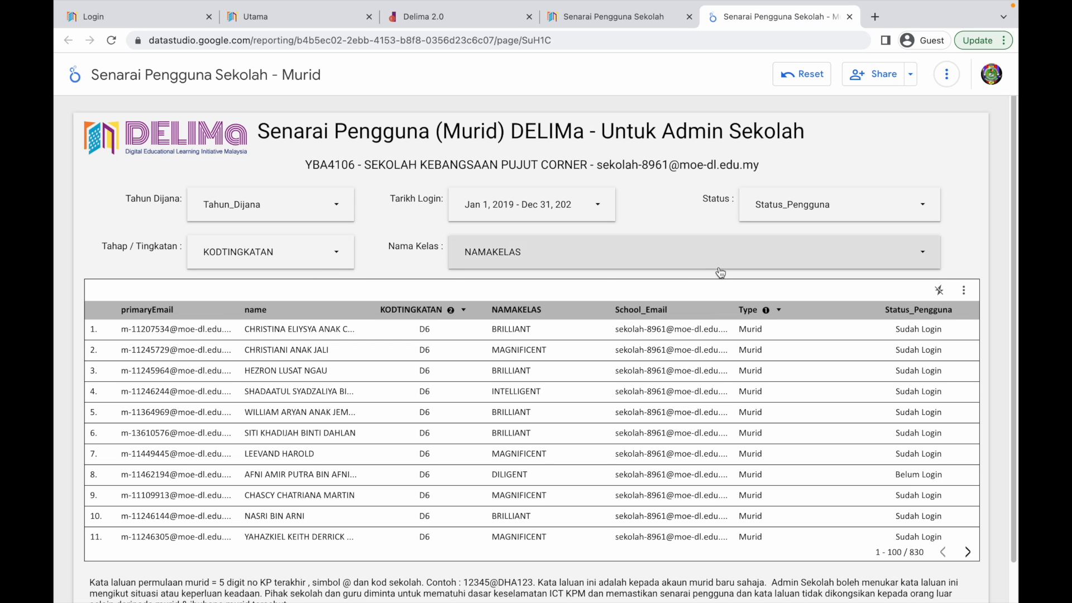
Export the student table to Google Sheets from its More menu.
click(971, 295)
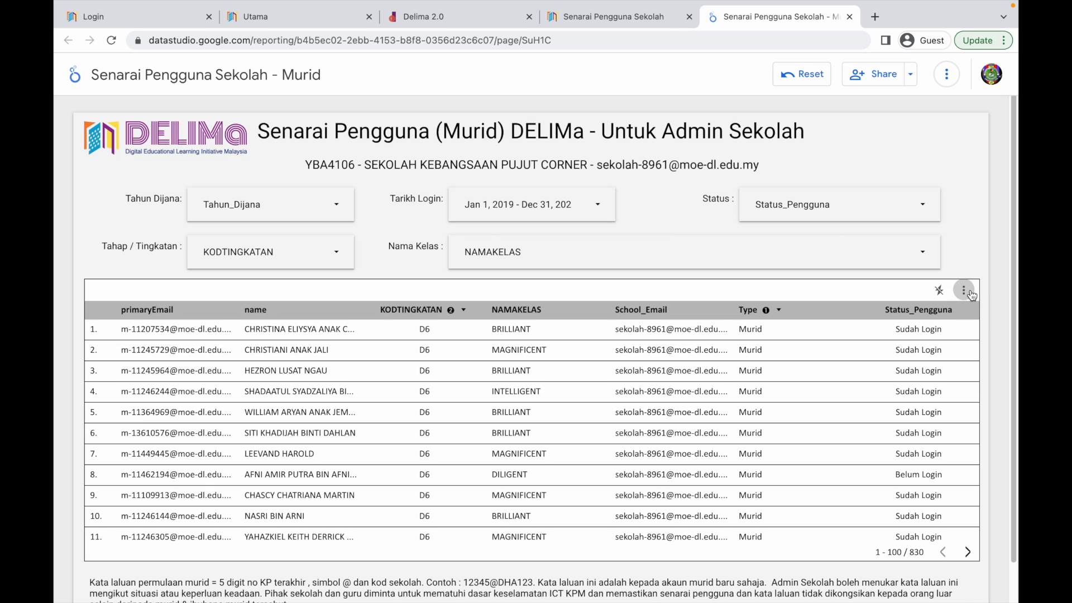
click(970, 293)
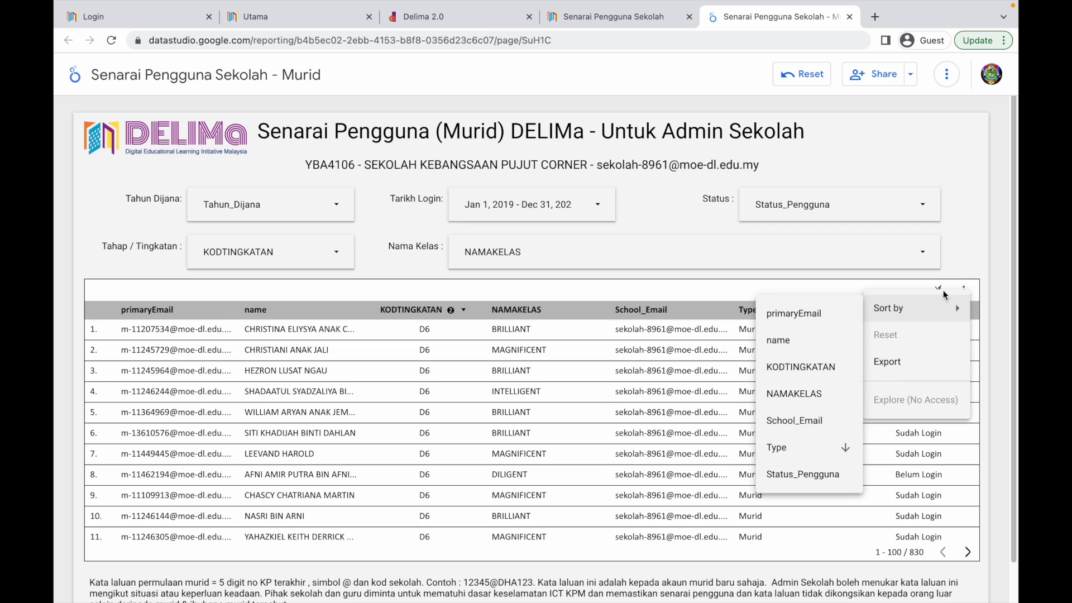
click(985, 249)
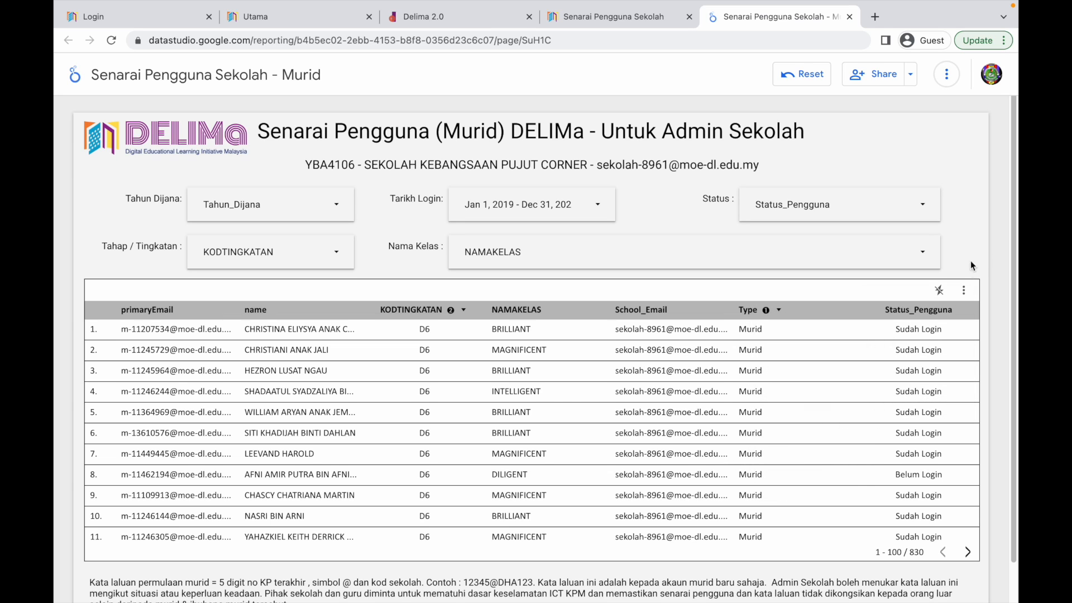
click(968, 294)
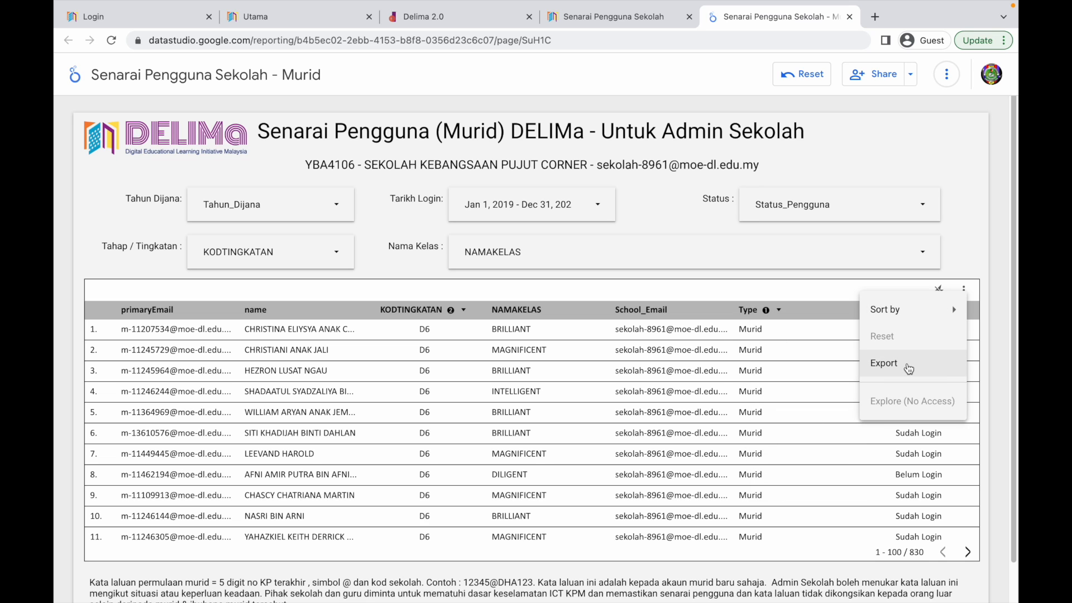
click(909, 365)
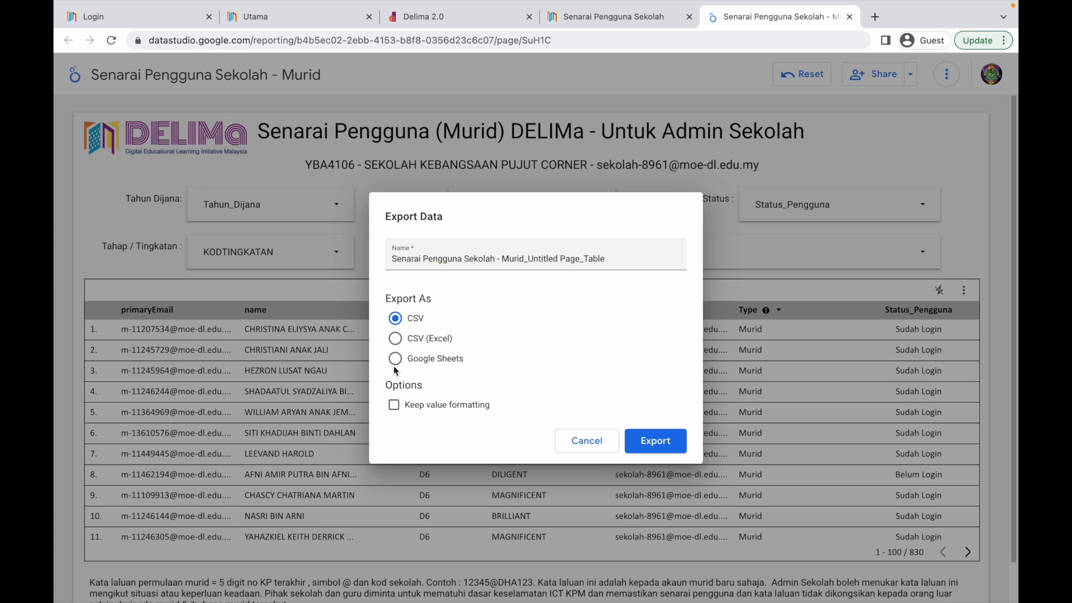
click(396, 359)
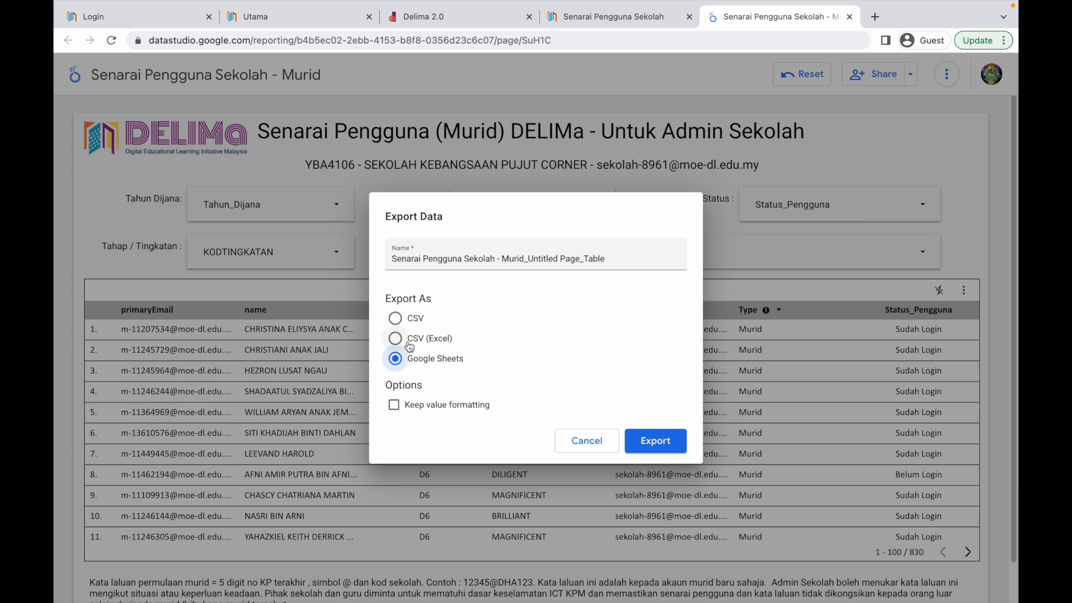
click(656, 441)
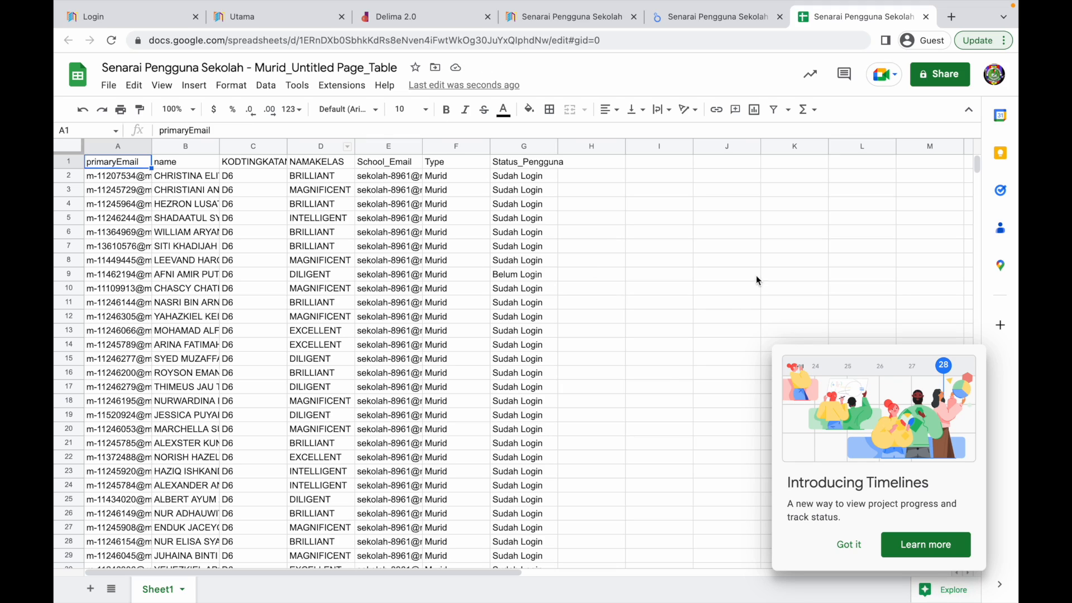
Scroll through the exported student sheet, then return to the Data Studio report.
scroll(666, 368, down, 20)
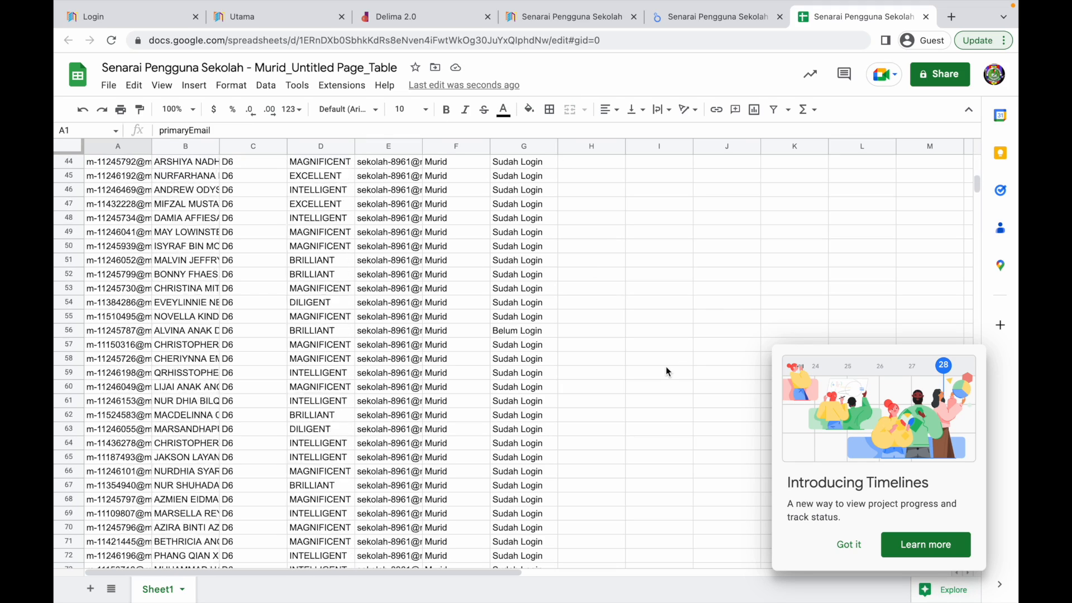
scroll(667, 369, down, 20)
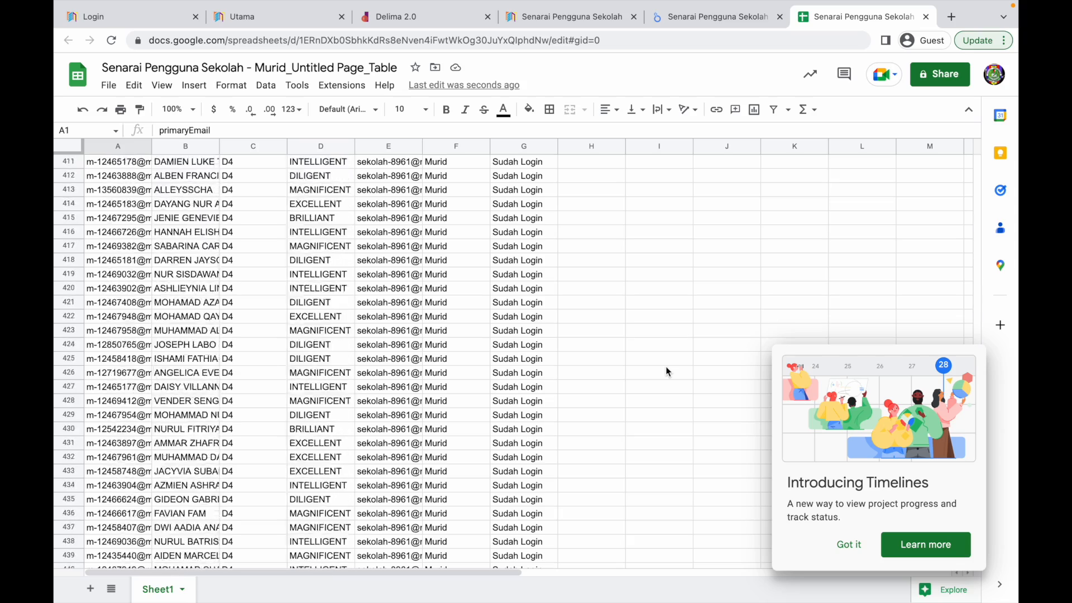
scroll(665, 366, up, 10)
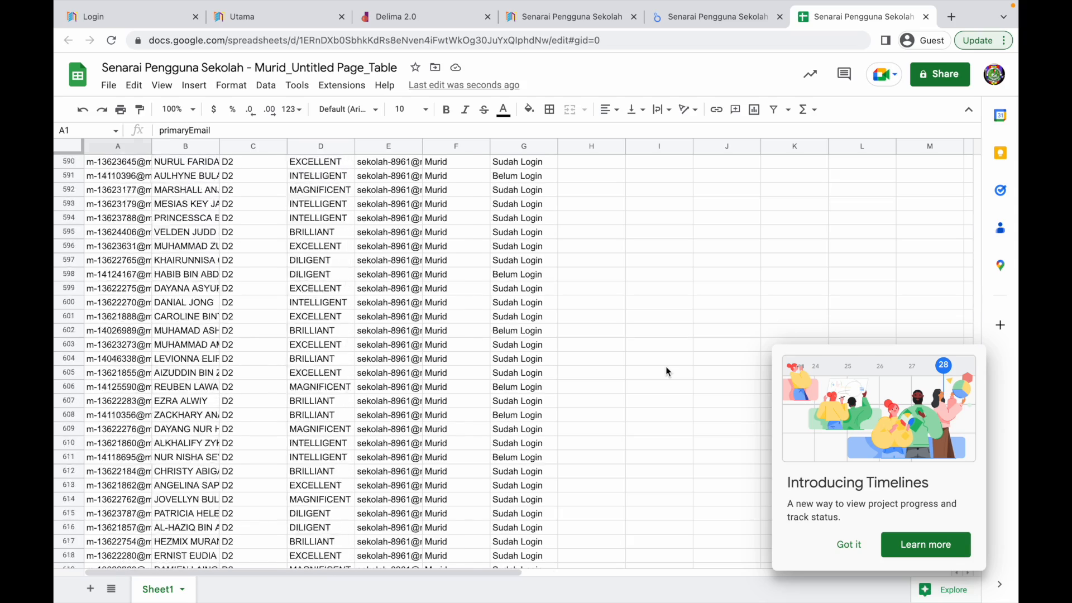
scroll(665, 366, right, 1)
click(718, 17)
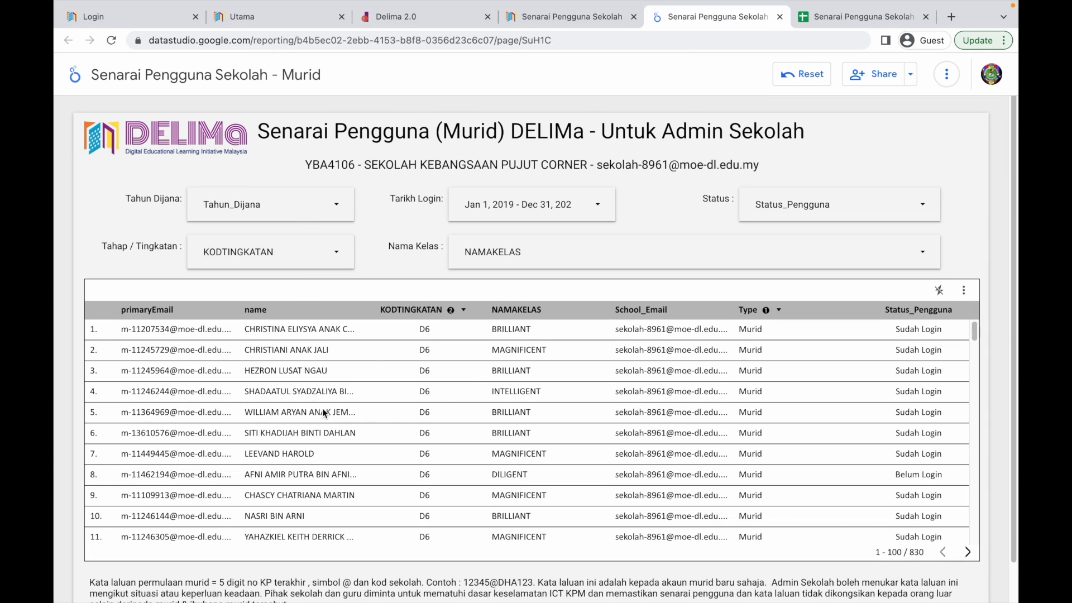
Filter the student list by KODTINGKATAN to level D1 only.
click(319, 265)
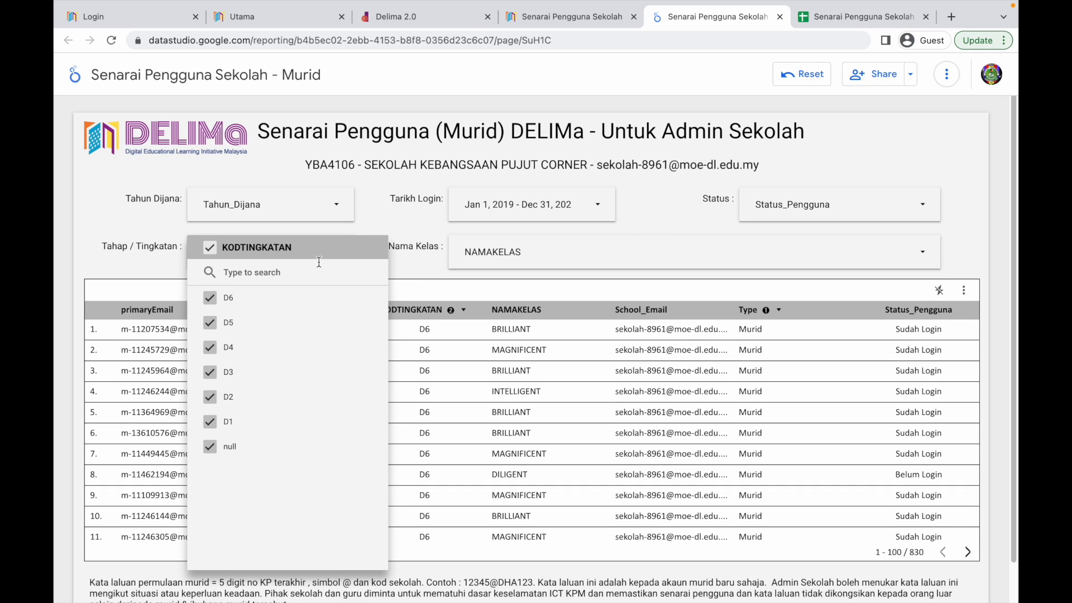
click(210, 249)
click(211, 423)
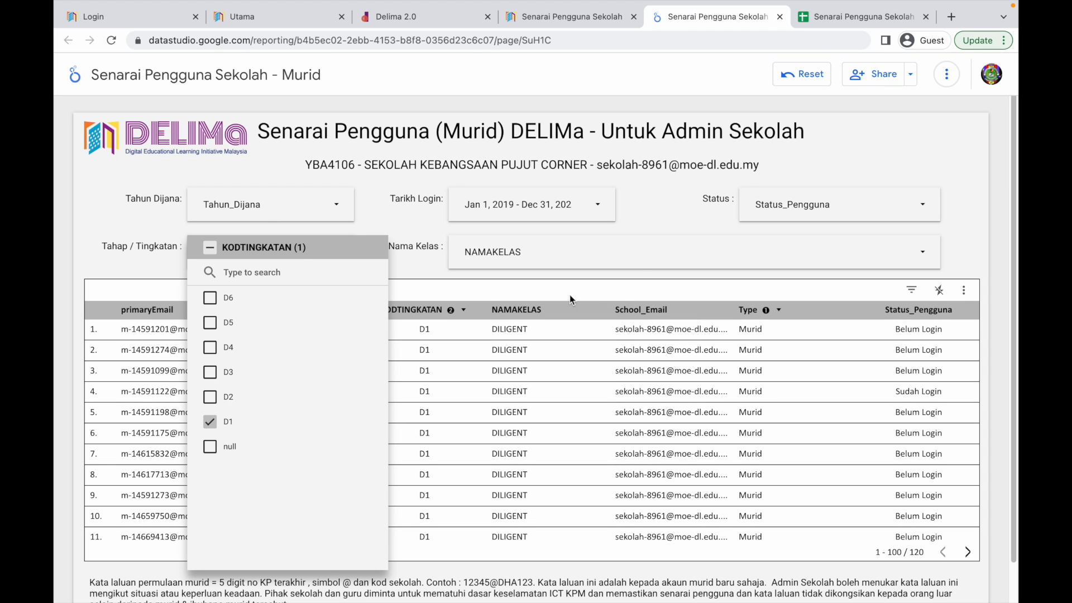
click(640, 274)
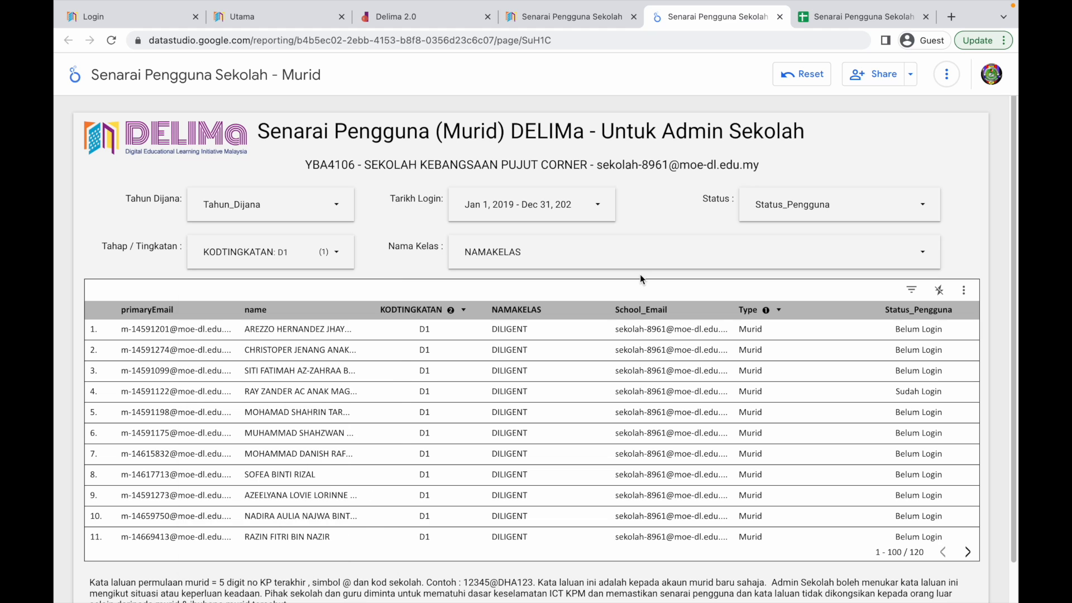
Export the filtered 120-student D1 table to Google Sheets.
click(964, 290)
click(877, 360)
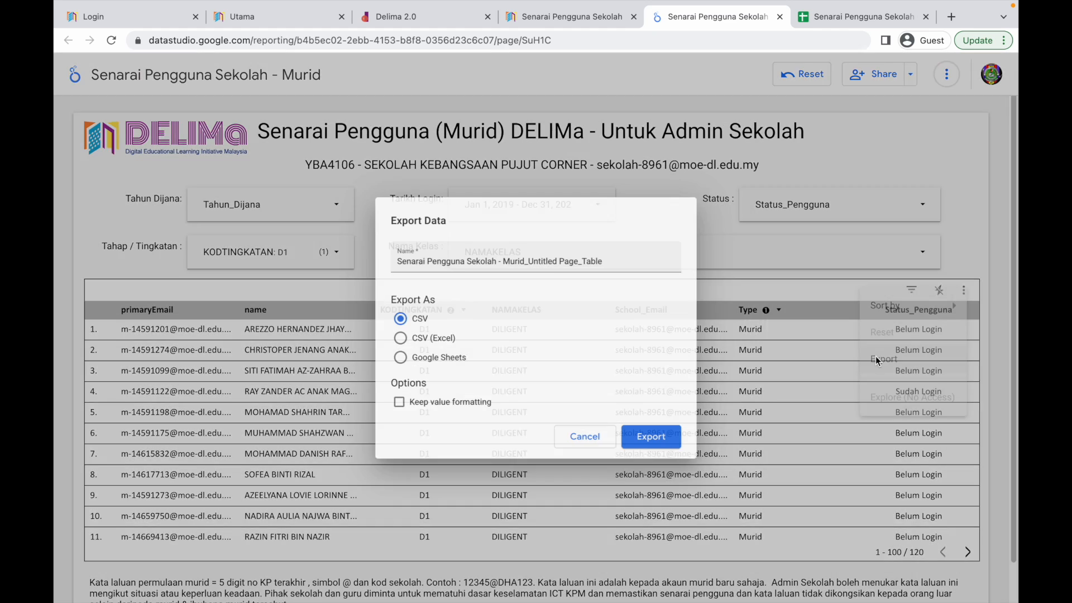
click(396, 363)
click(675, 440)
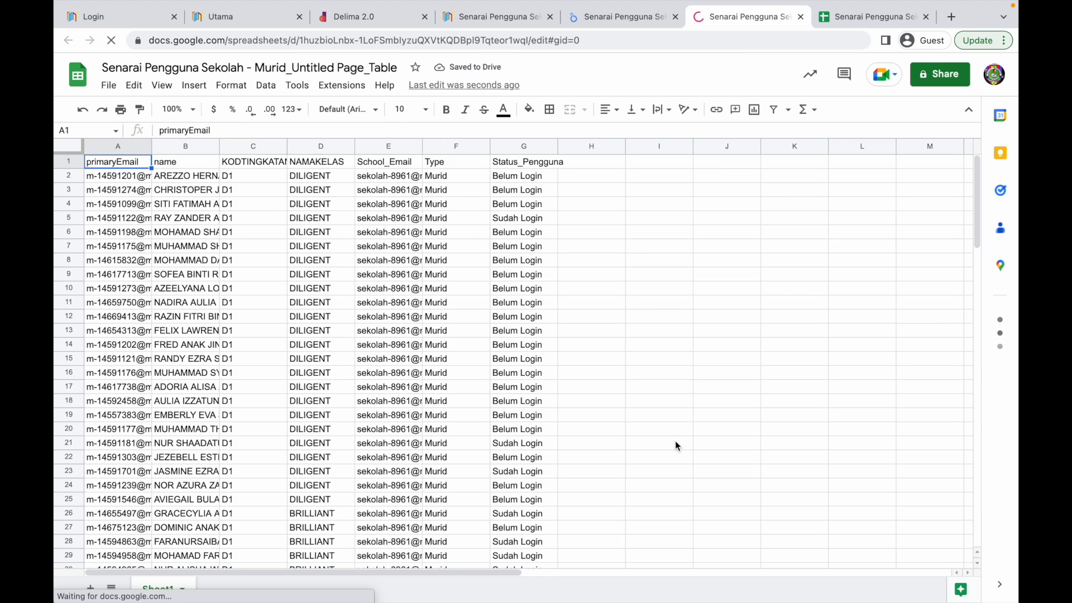
Scroll through the exported D1 sheet to confirm the rows end at row 121.
scroll(675, 441, down, 20)
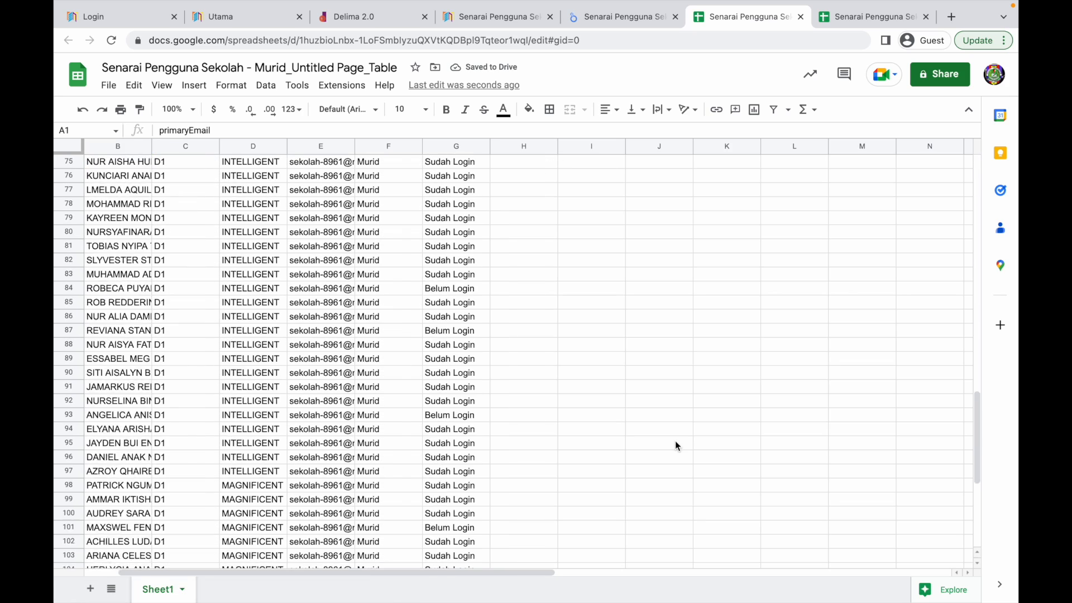
scroll(675, 441, right, 2)
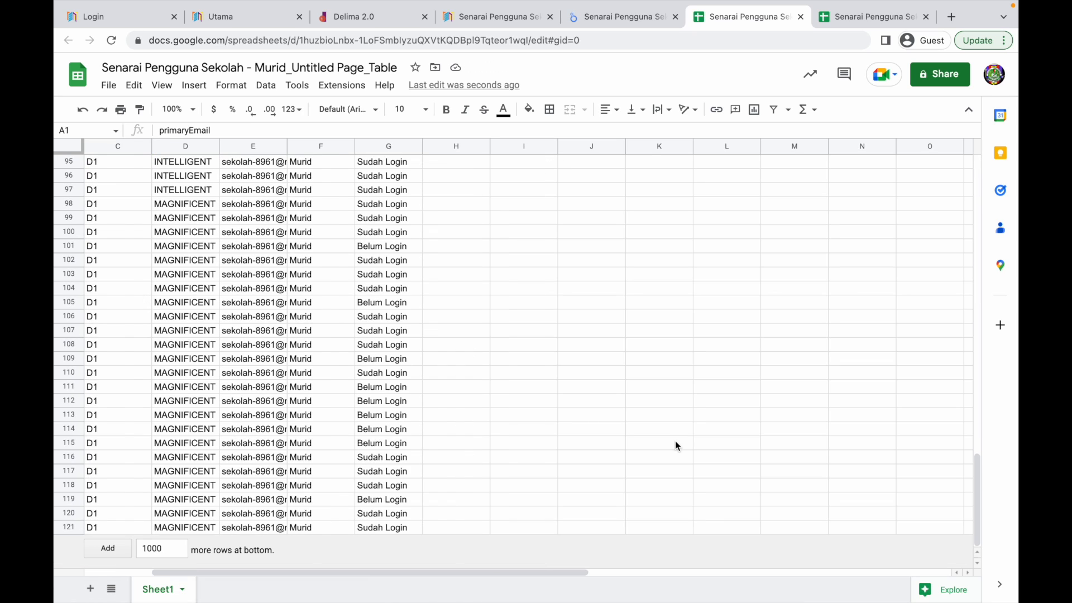
scroll(675, 441, right, 1)
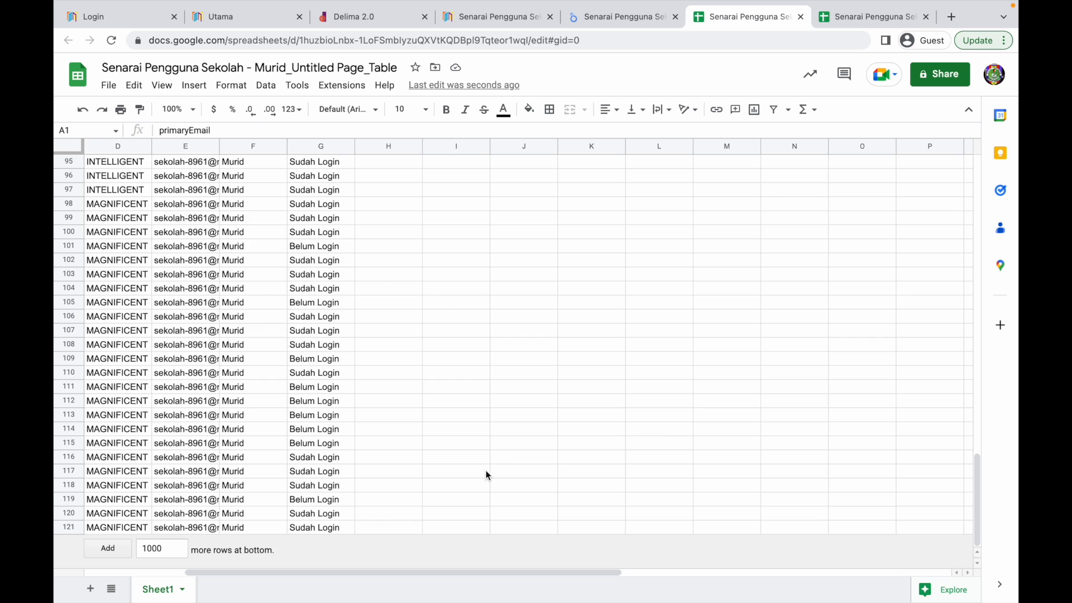
scroll(486, 474, left, 3)
scroll(486, 475, up, 1)
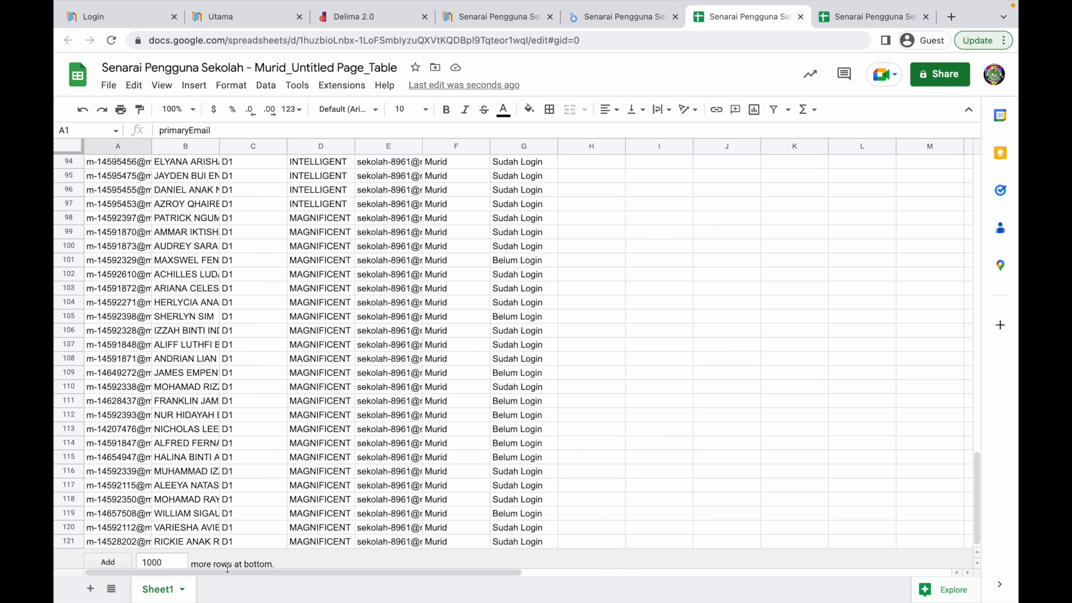
scroll(595, 485, down, 1)
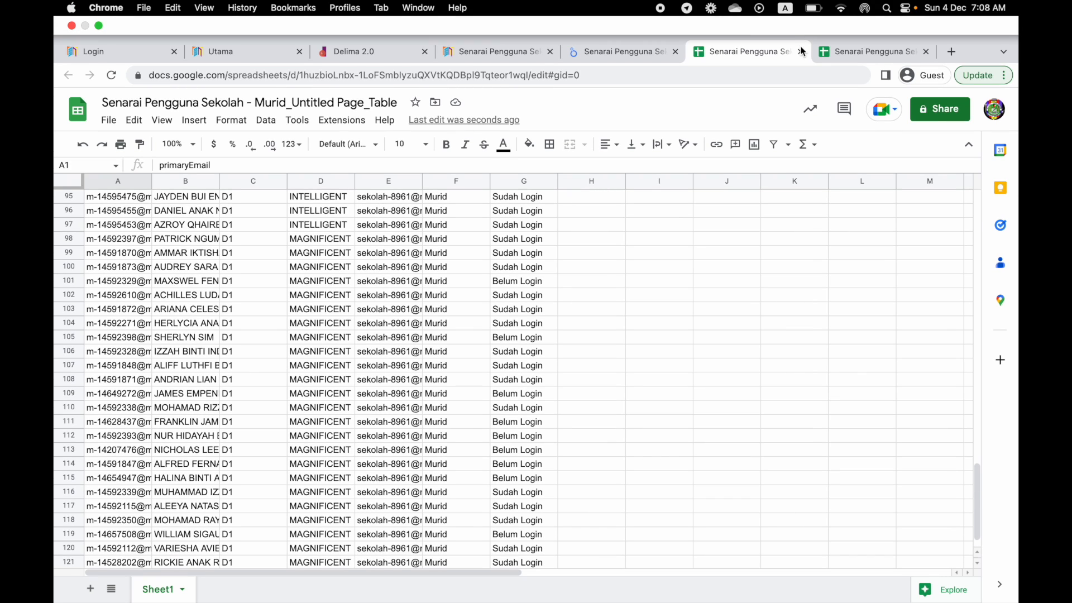
Back in Data Studio, filter NAMAKELAS to the MAGNIFICENT class only.
click(644, 53)
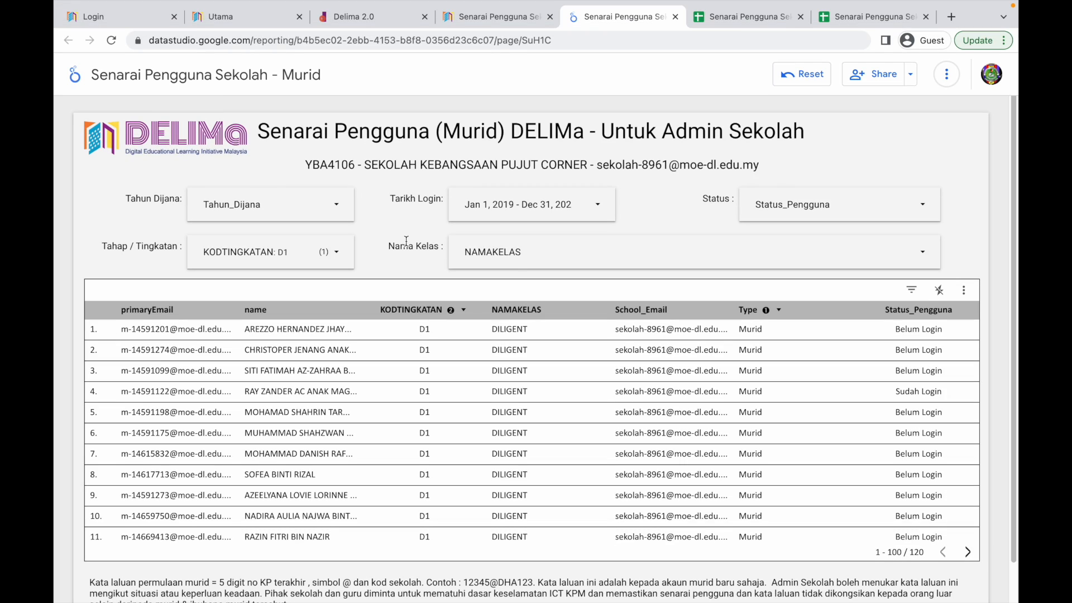
click(524, 254)
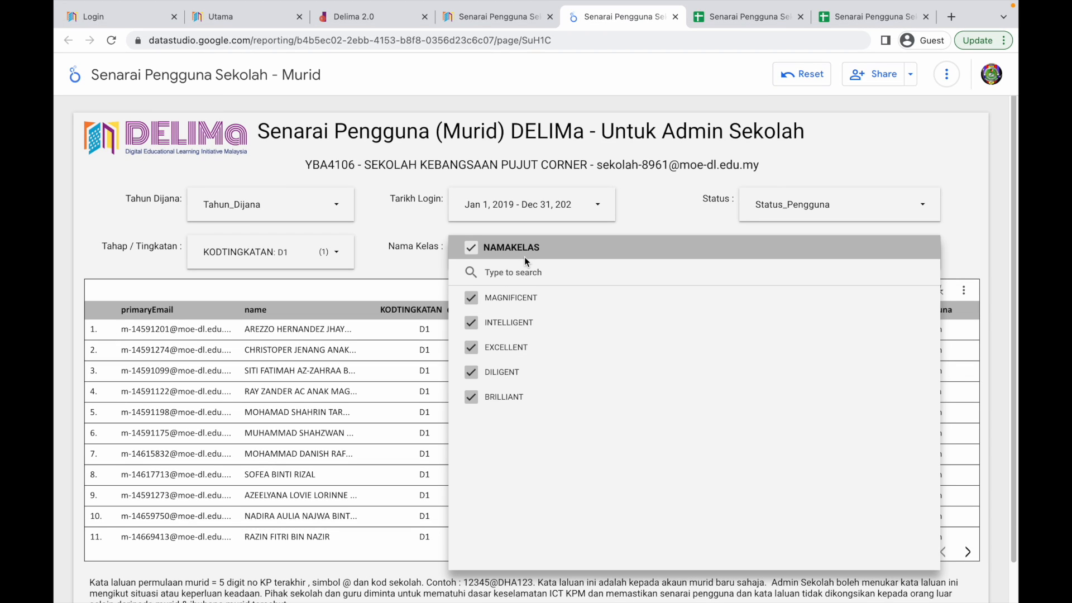
click(474, 248)
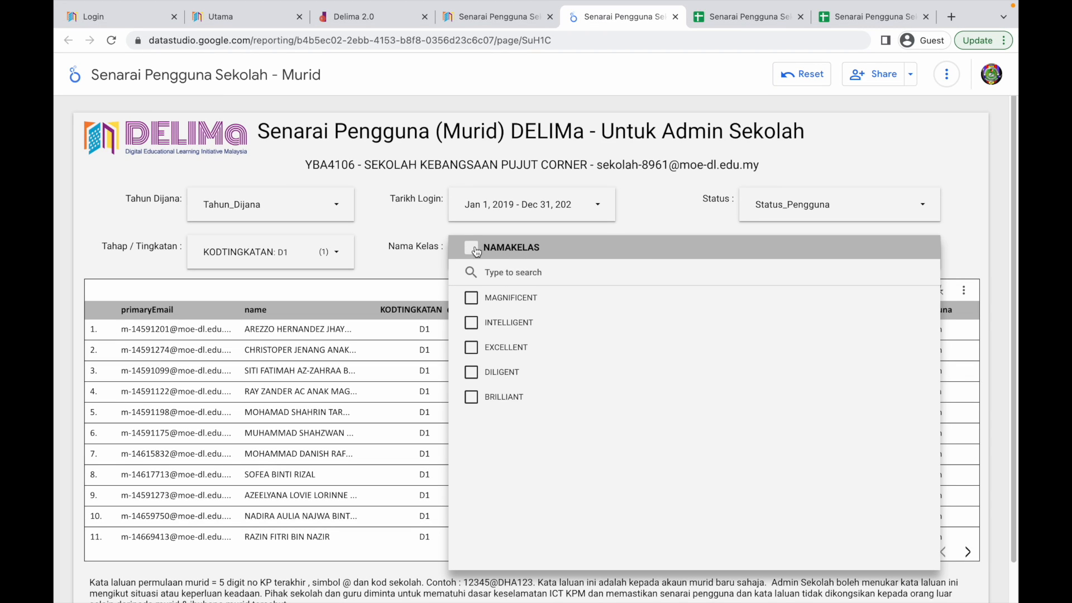
click(471, 296)
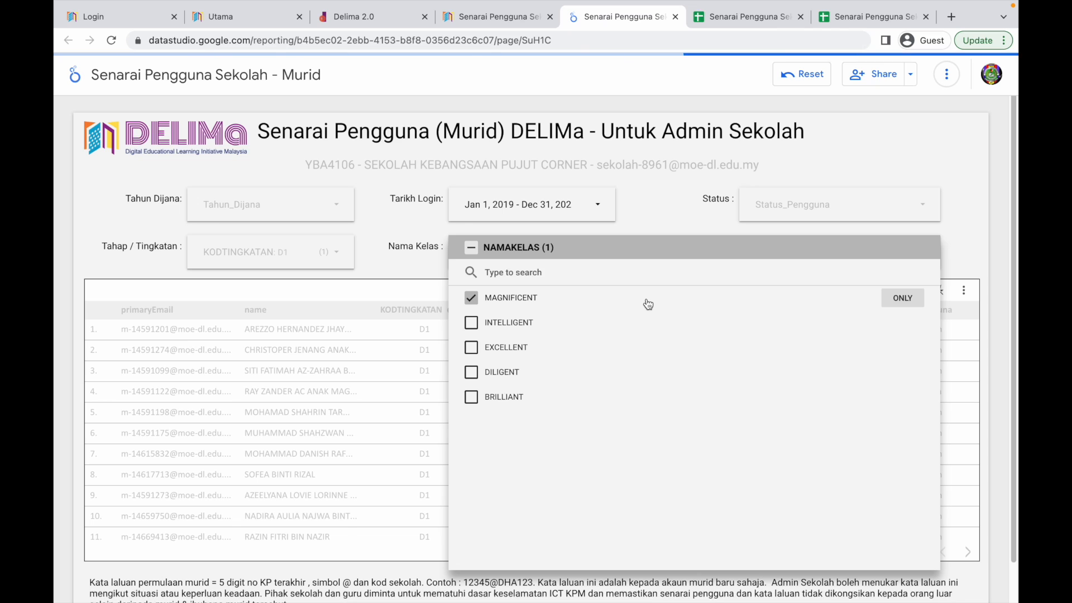
click(950, 226)
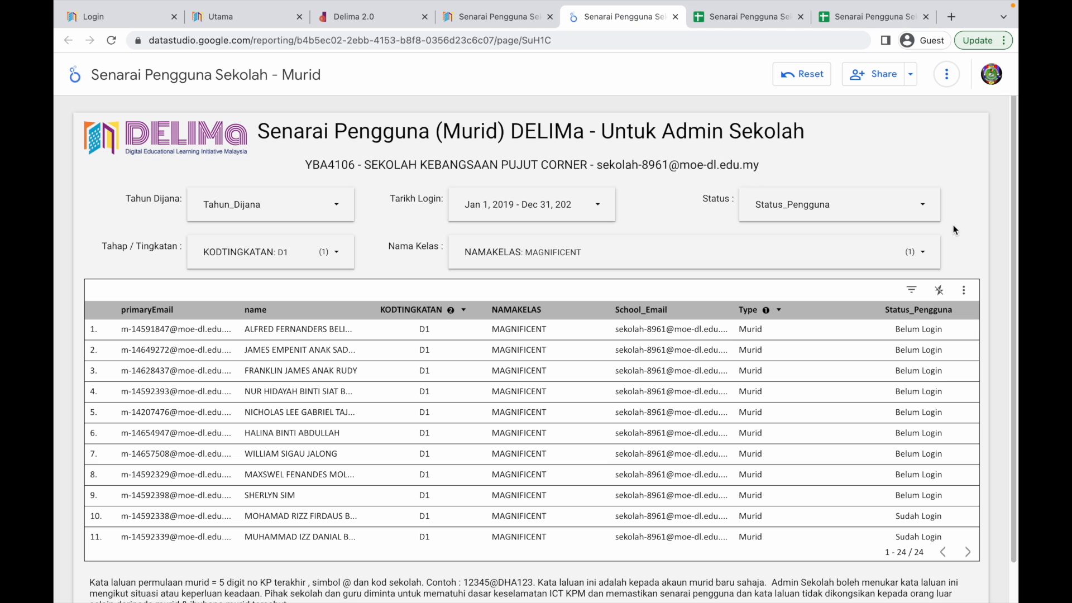
Export the 24 MAGNIFICENT students to a new Google Sheets file.
click(963, 292)
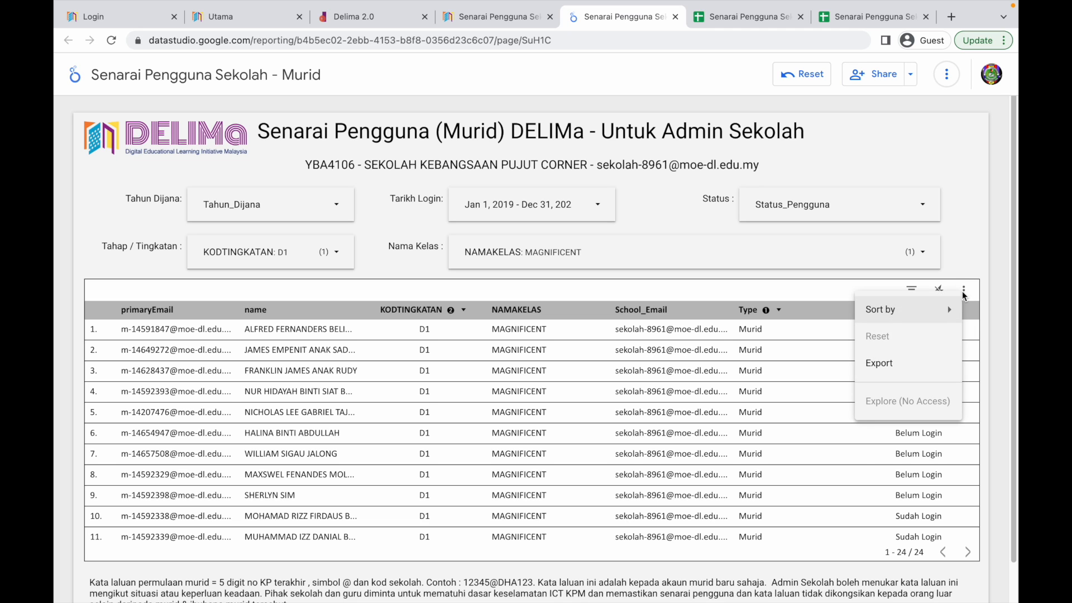
click(882, 364)
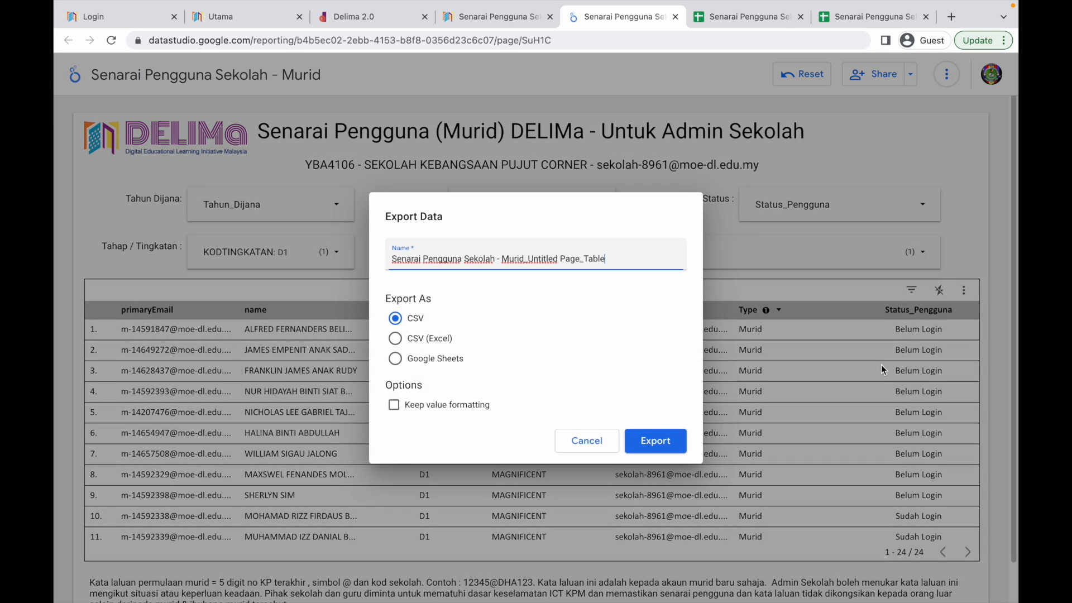
click(395, 359)
click(676, 440)
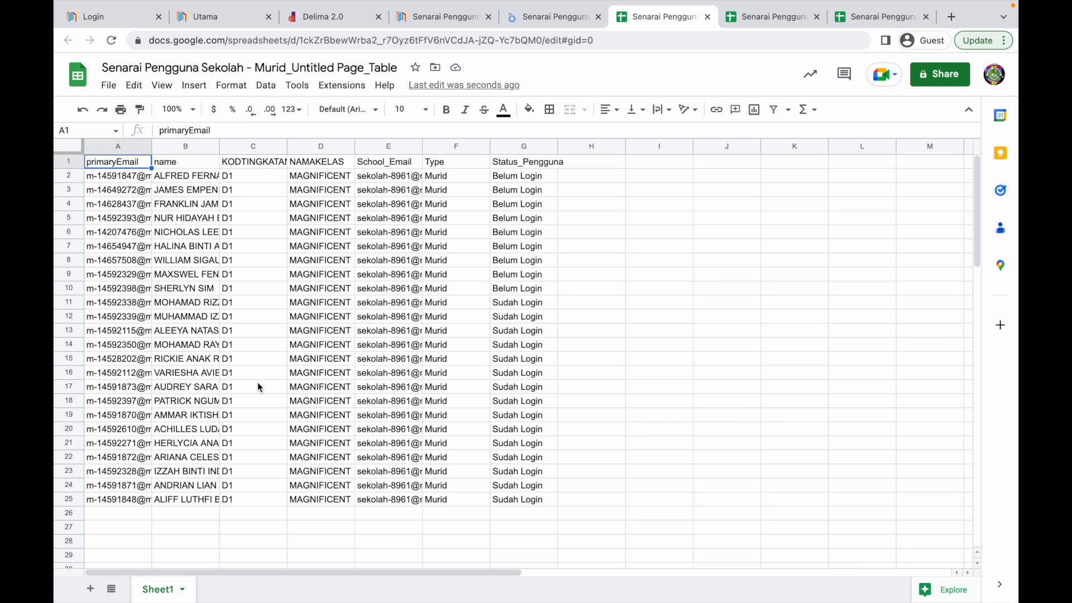
Close the Data Studio report and all three exported spreadsheet tabs.
click(535, 20)
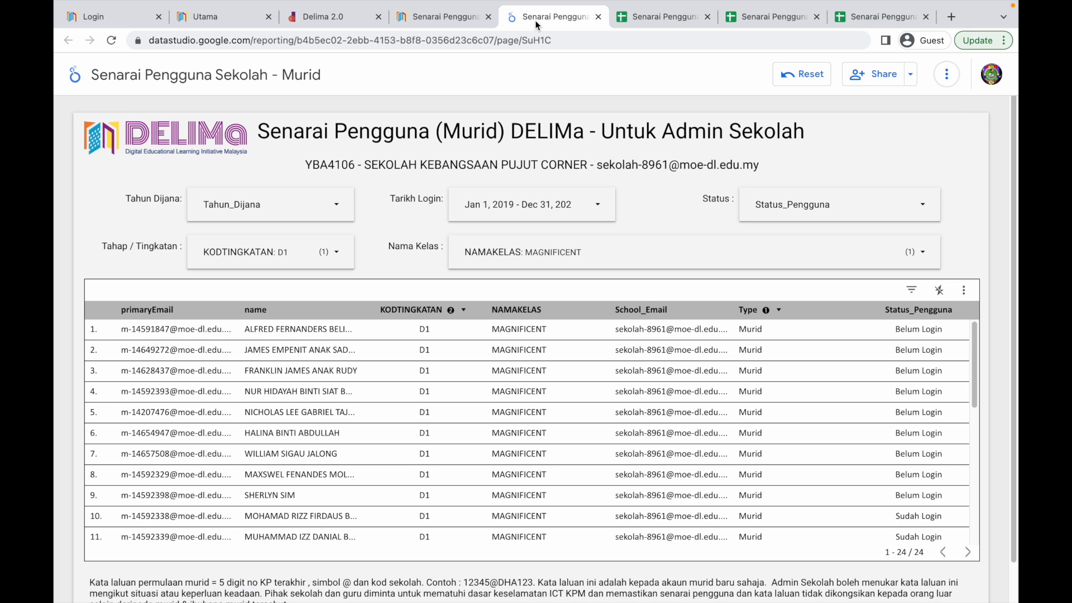
click(598, 17)
click(598, 17)
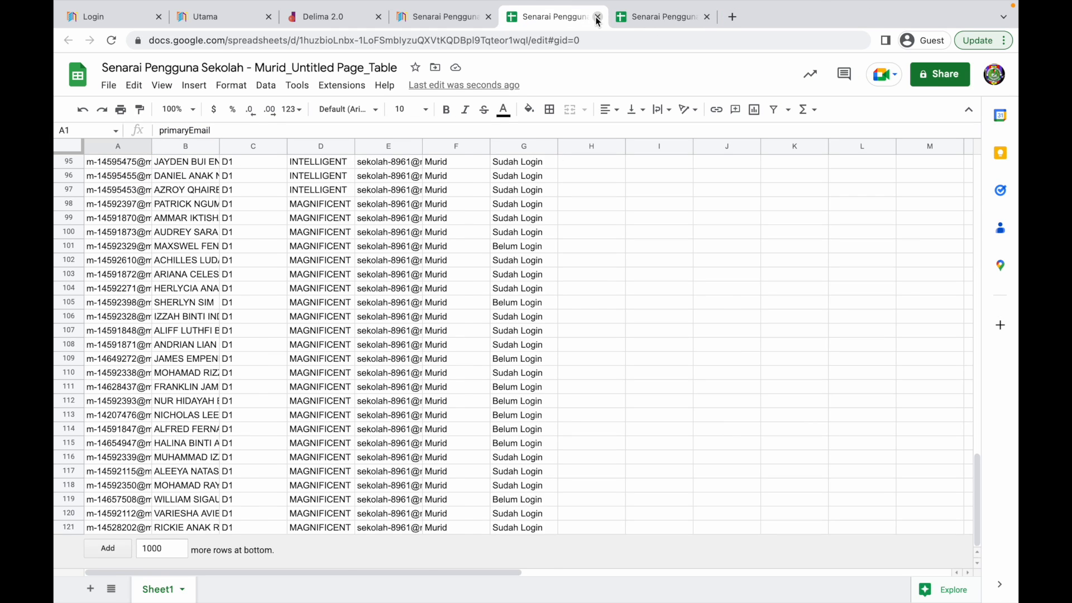
click(598, 18)
click(598, 17)
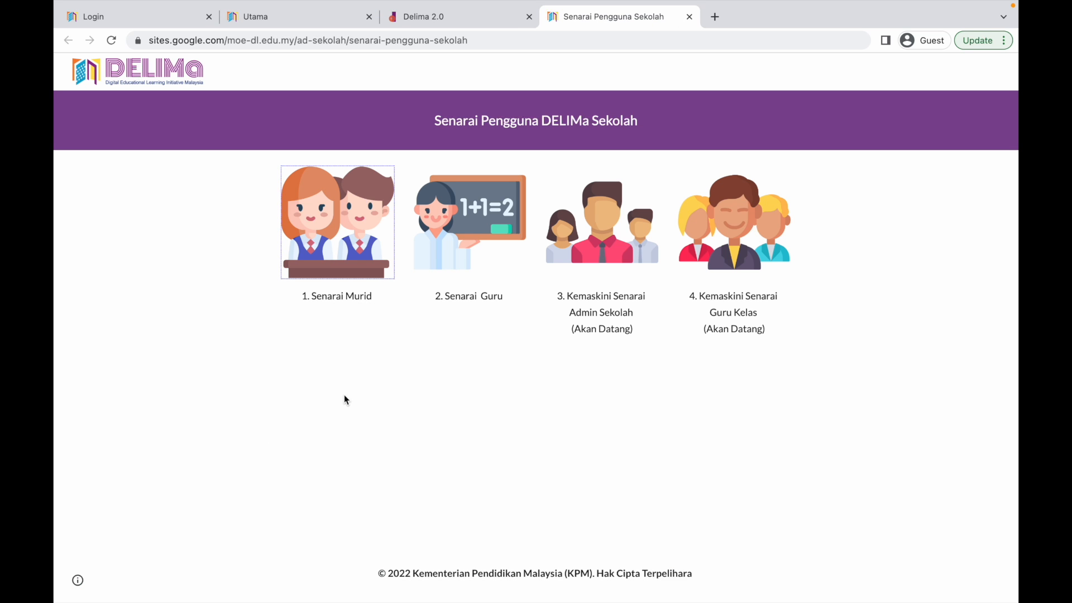
Open Senarai Guru and set the Tarikh Login range to Jun 1, 2019 – Dec 31, 2022.
click(470, 206)
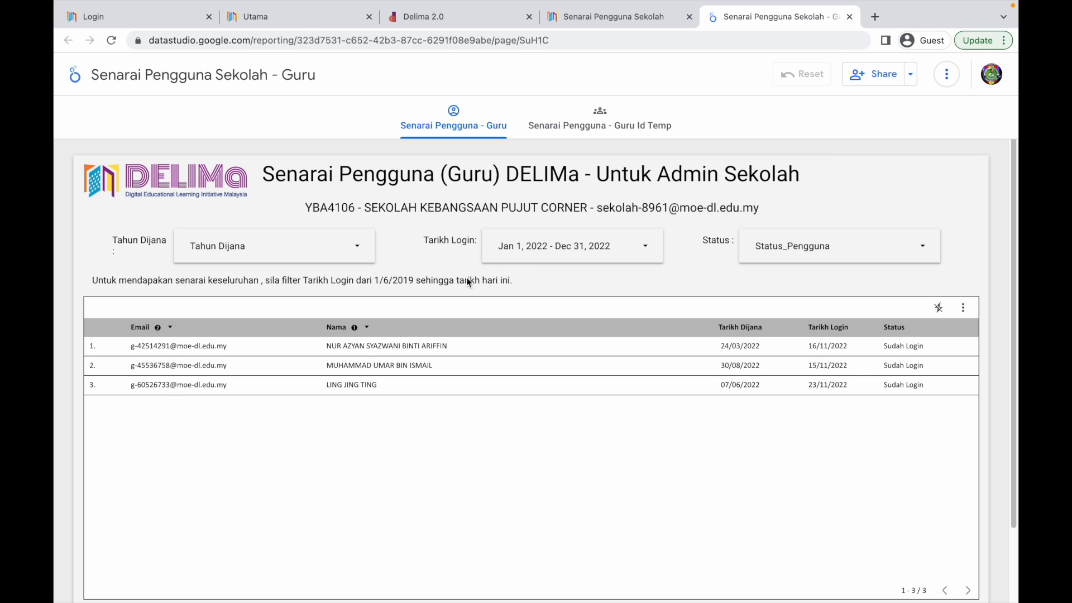
click(578, 250)
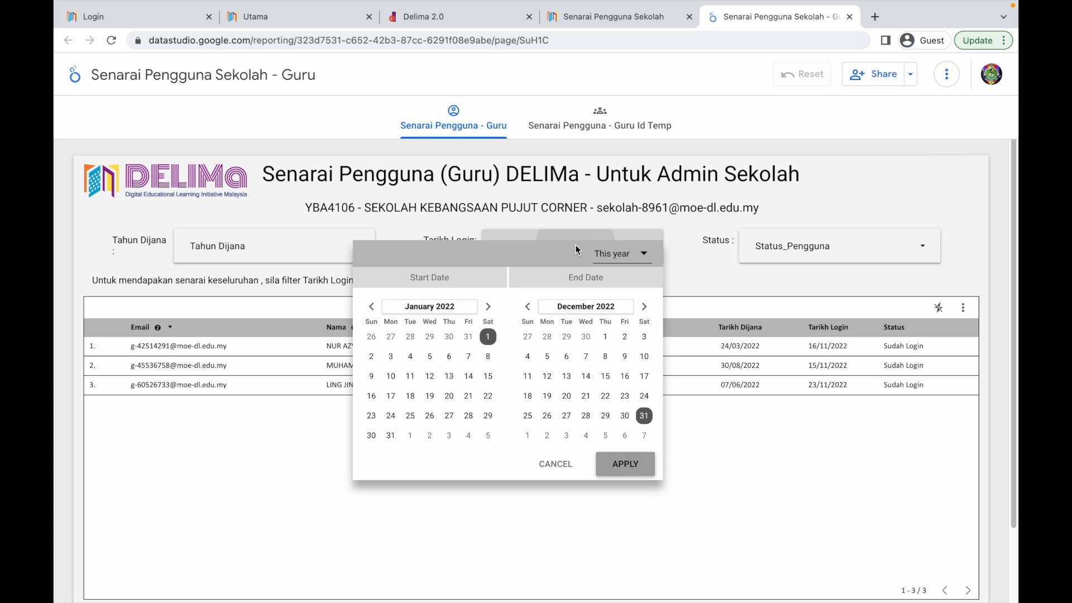
click(434, 311)
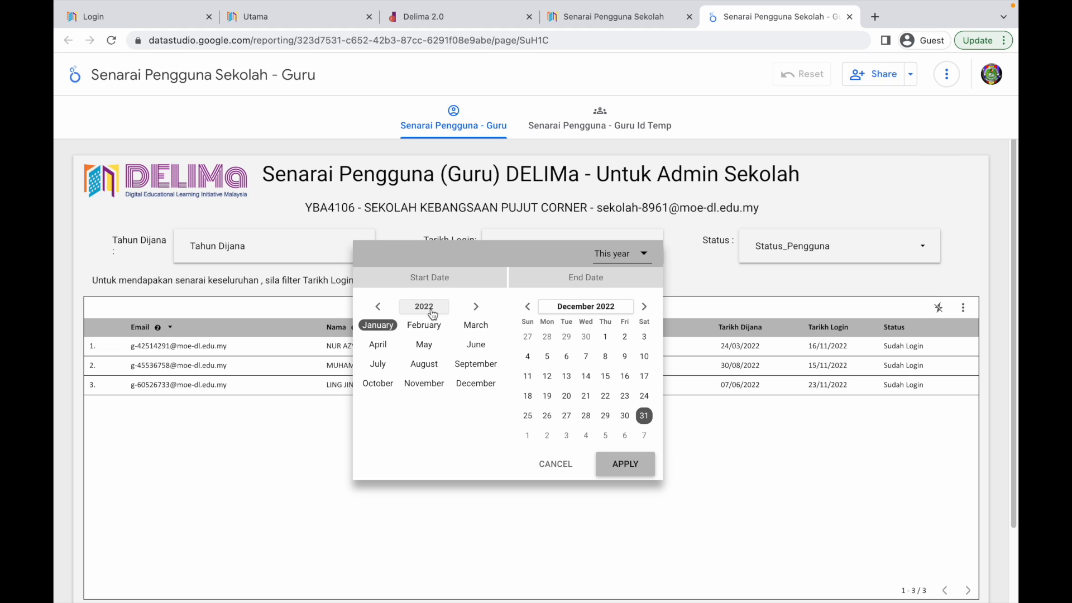
click(378, 307)
click(377, 307)
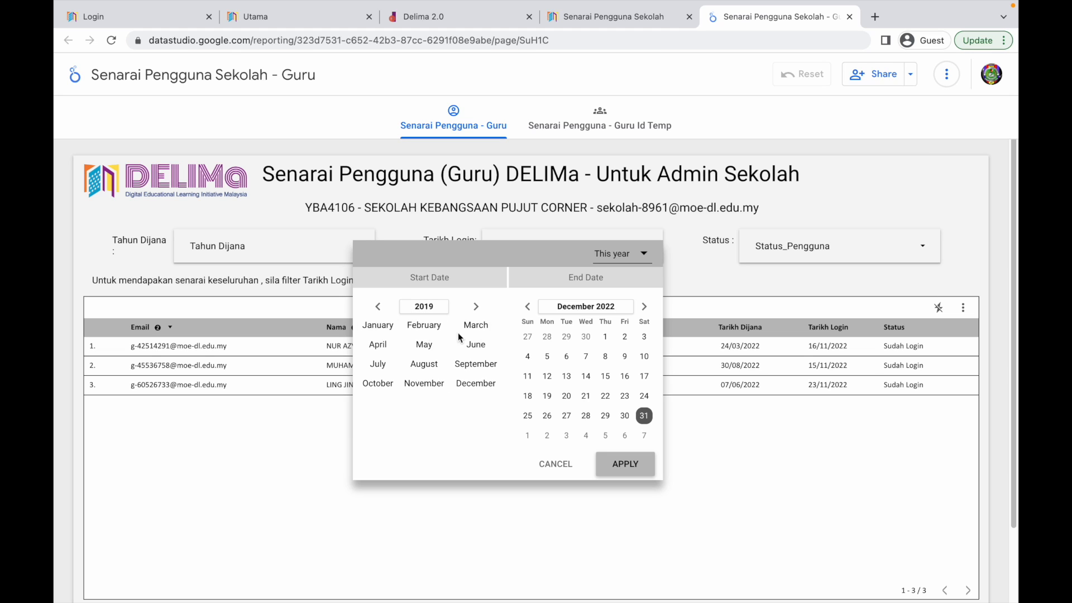
click(388, 329)
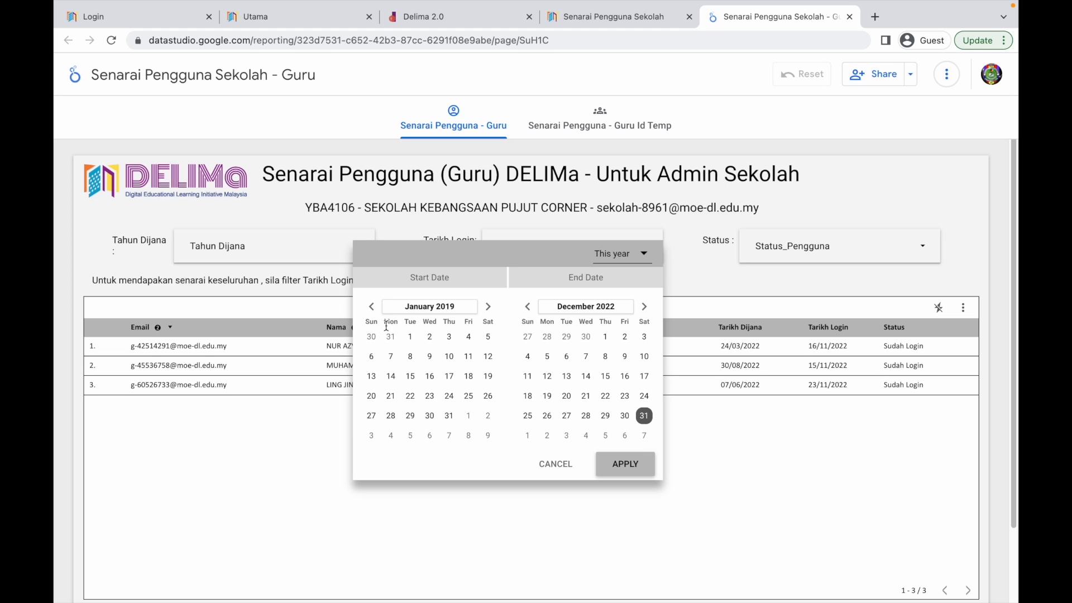
click(428, 311)
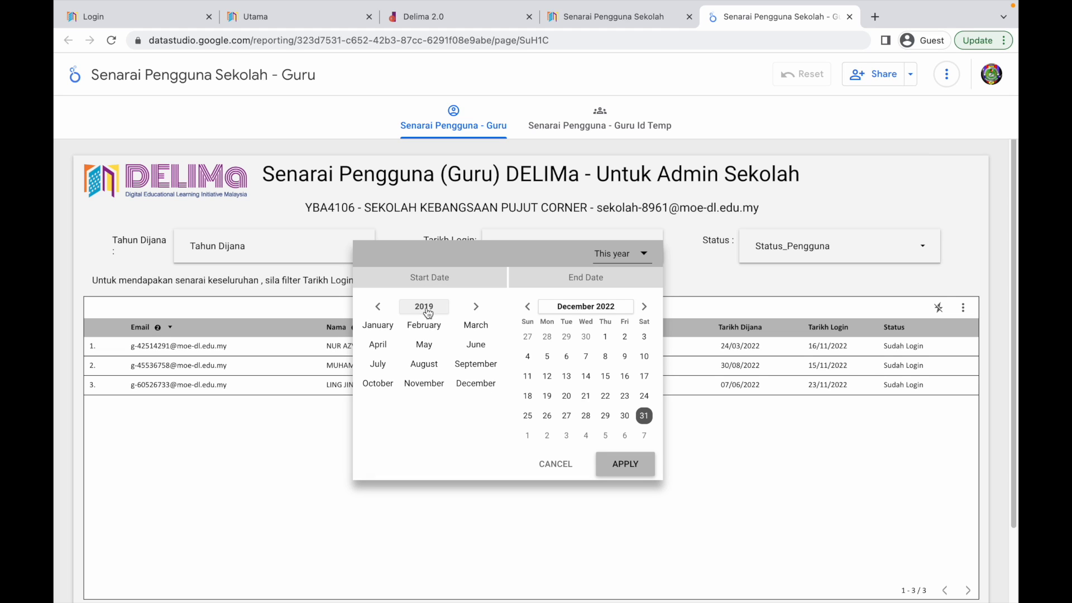
click(478, 346)
click(489, 338)
click(625, 466)
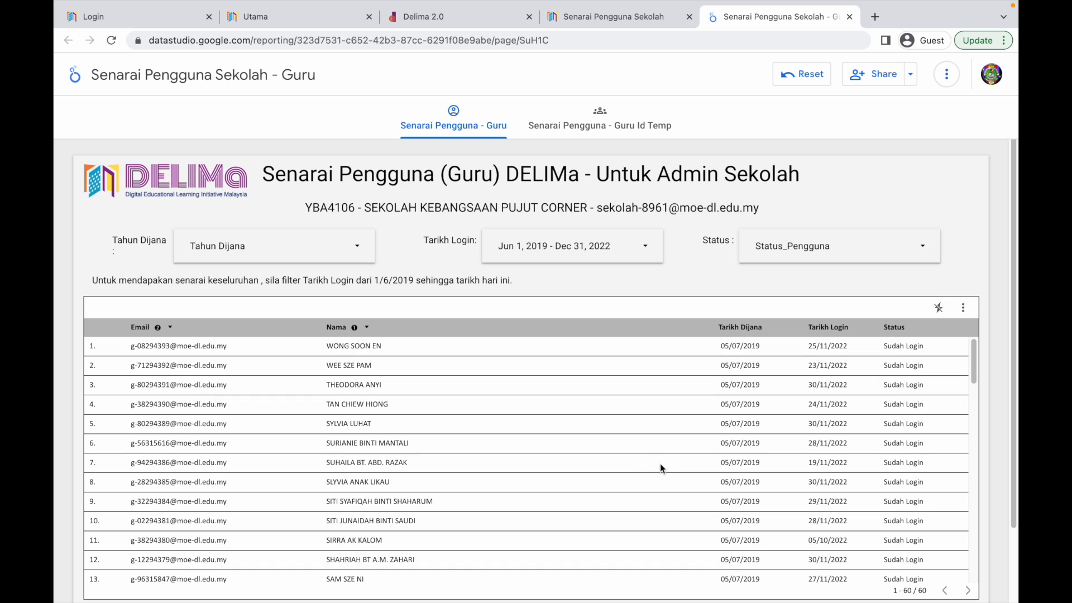
Review the 60 teachers in the Guru table without exporting, then close the teacher report.
scroll(637, 498, down, 9)
scroll(636, 500, down, 10)
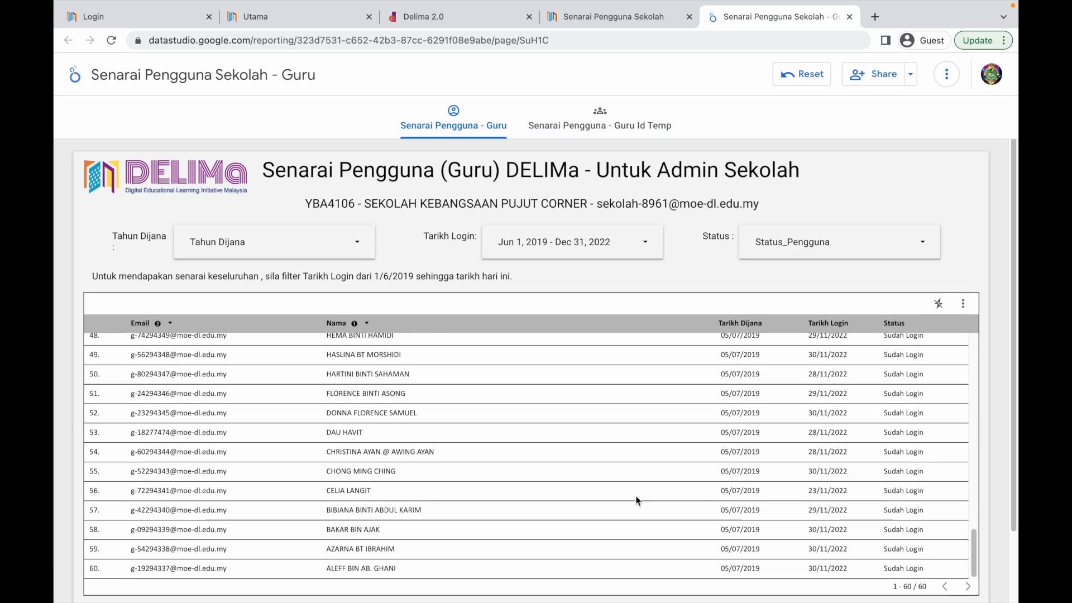
scroll(637, 500, up, 15)
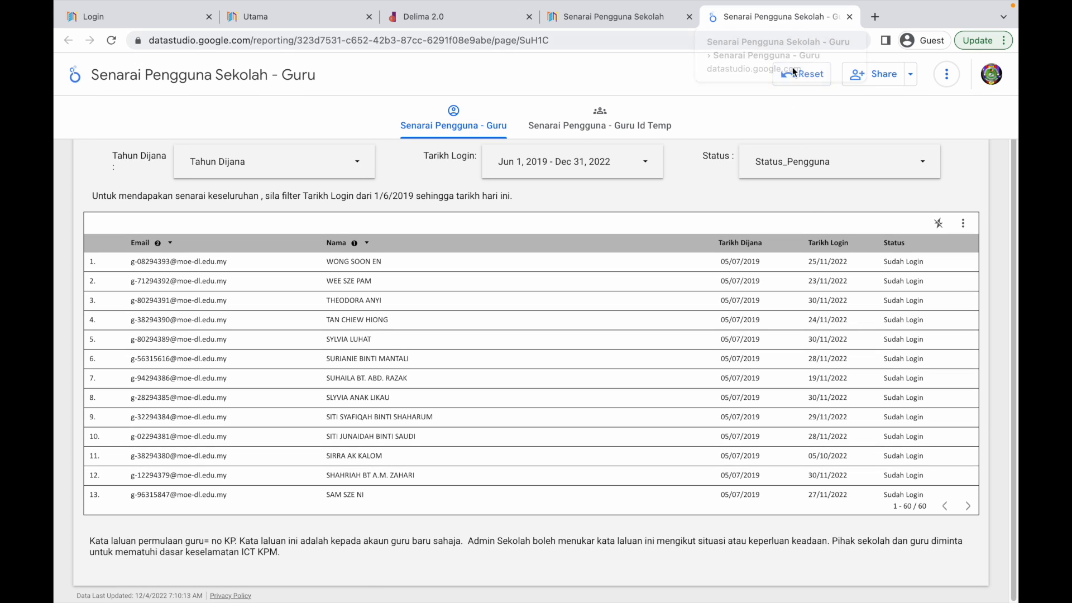
click(967, 225)
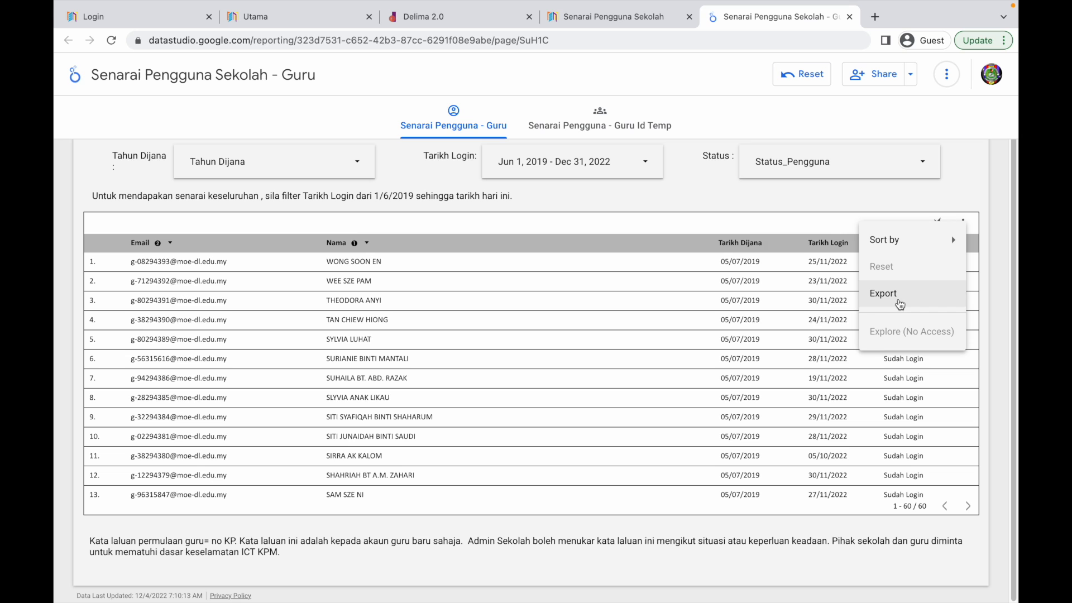
click(956, 177)
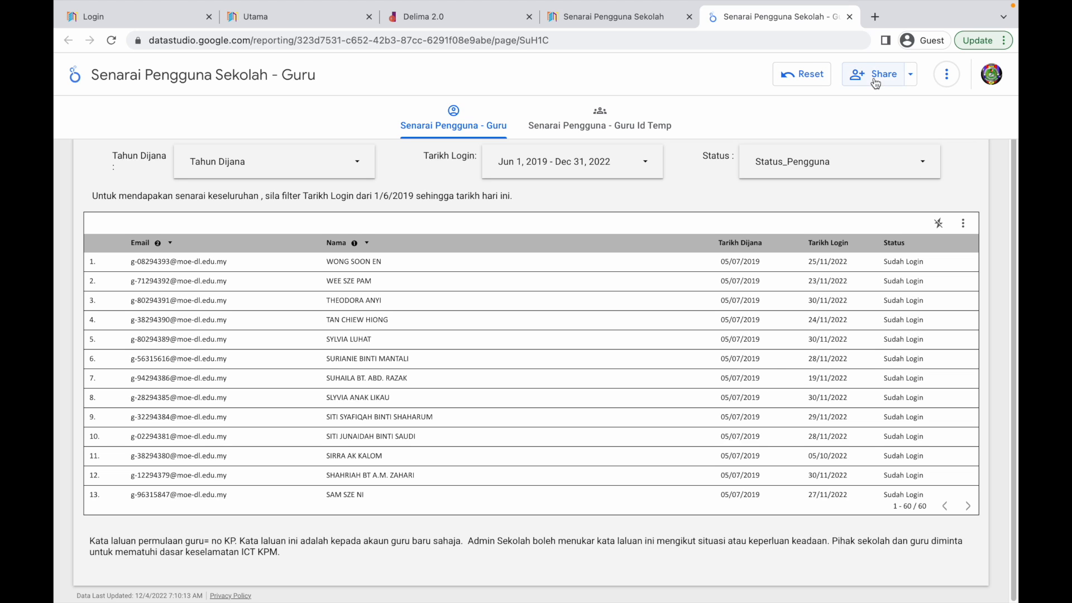
click(849, 17)
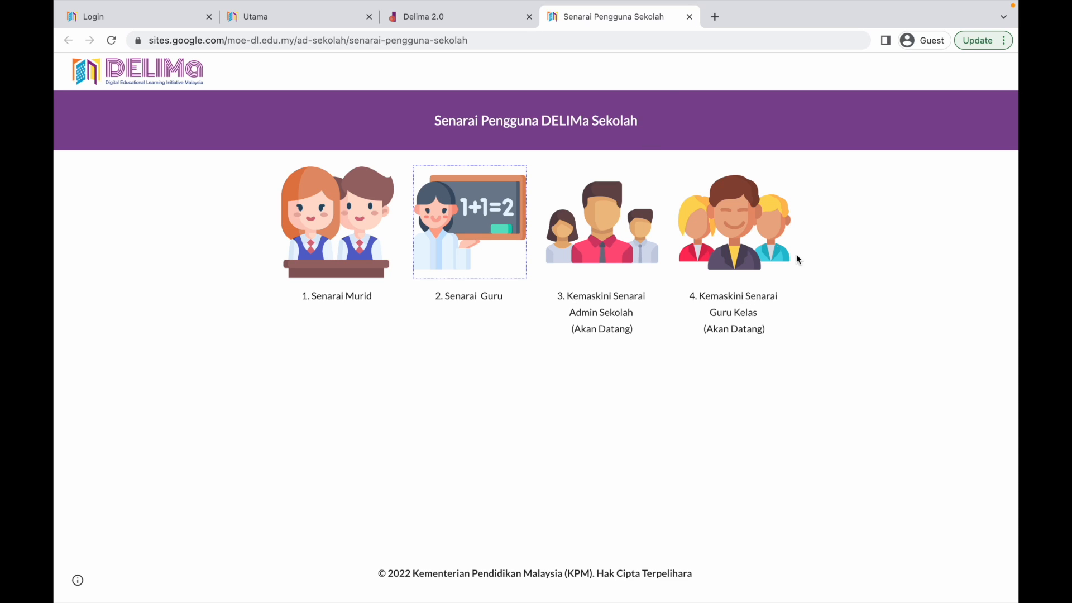
Close Senarai Pengguna Sekolah and go to Dashboard Sekolah under Menu Admin Sekolah.
click(689, 17)
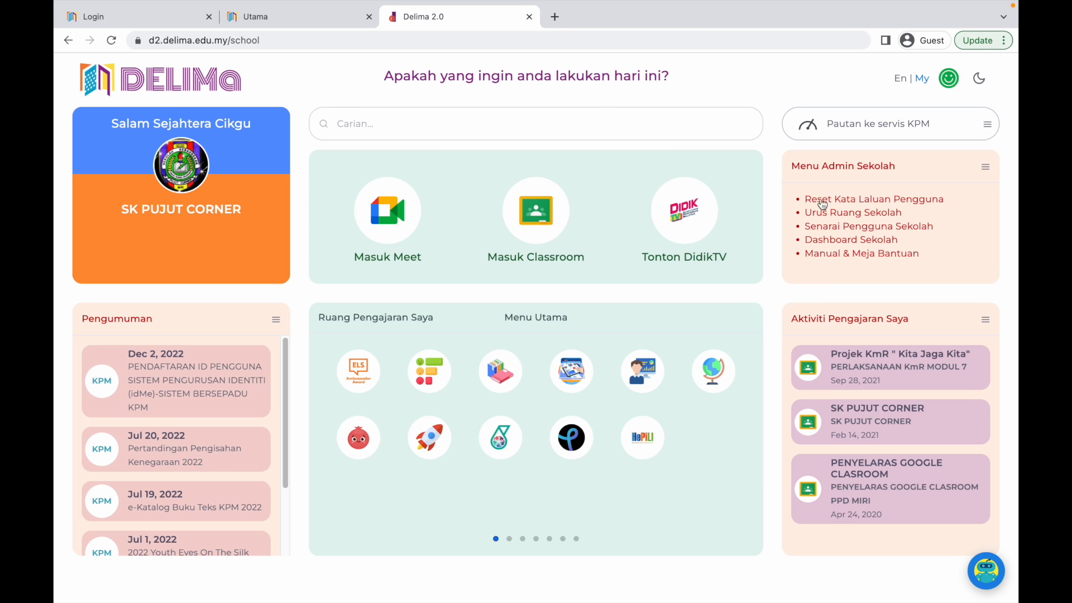
click(823, 245)
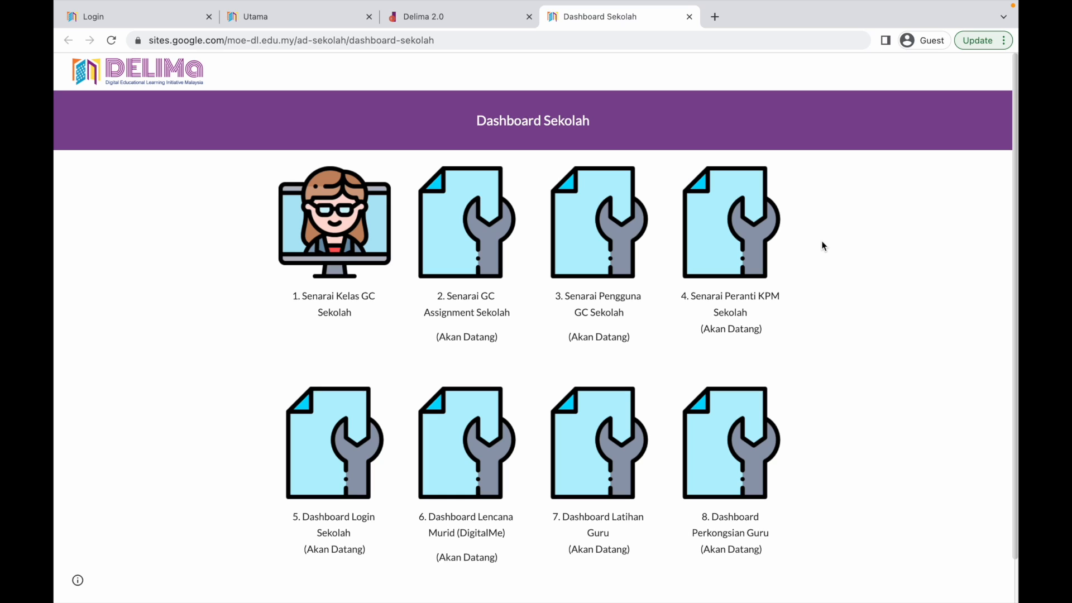
In 1. Senarai Kelas GC Sekolah, sort by ownername, then Total_Assignments, and close the report.
click(369, 253)
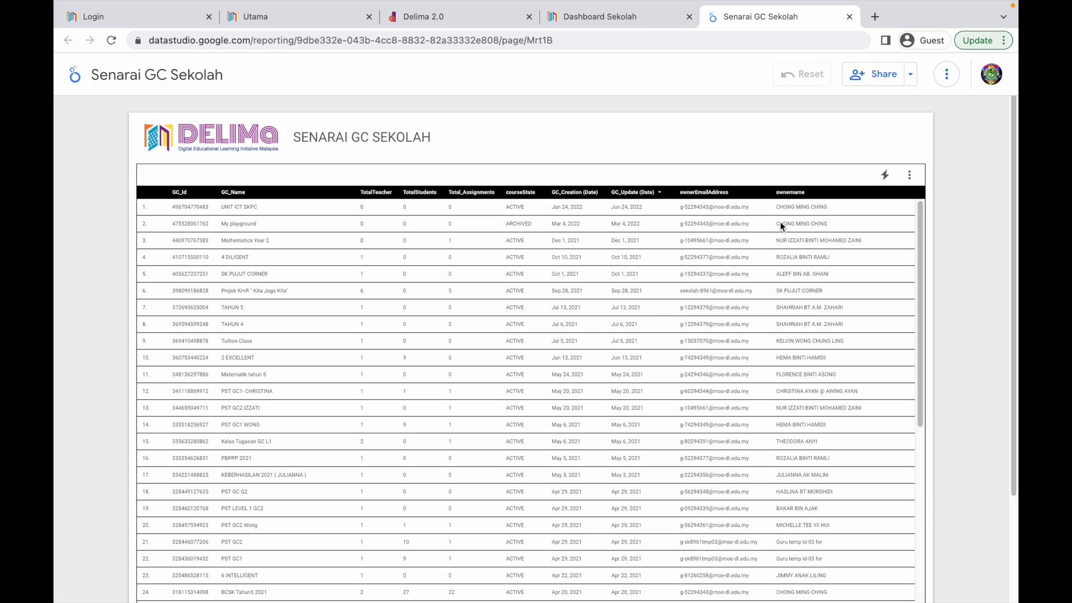
click(803, 195)
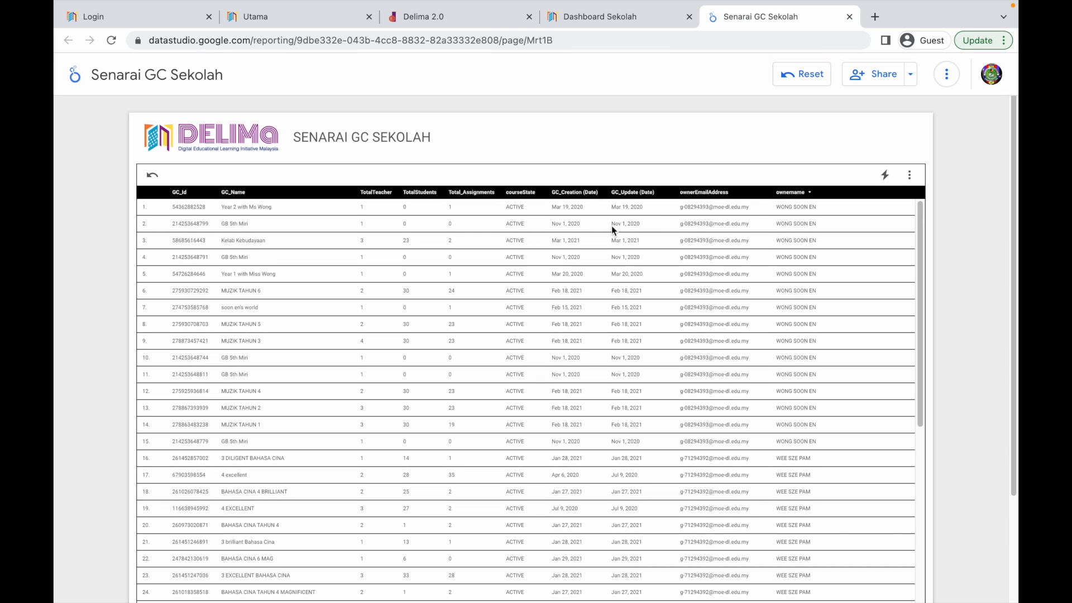
click(469, 192)
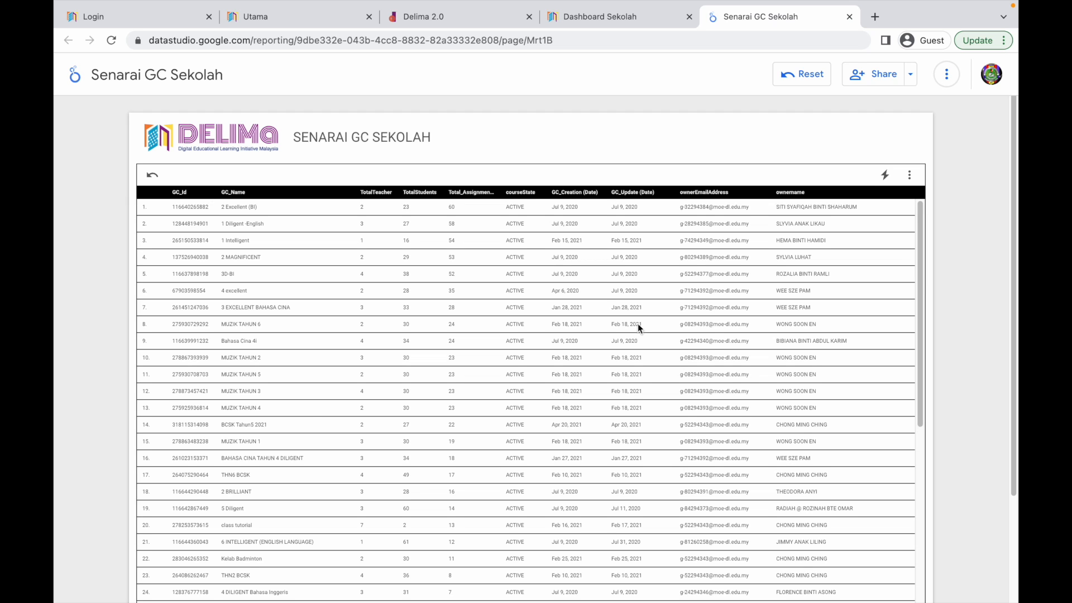
mouse_move(822, 22)
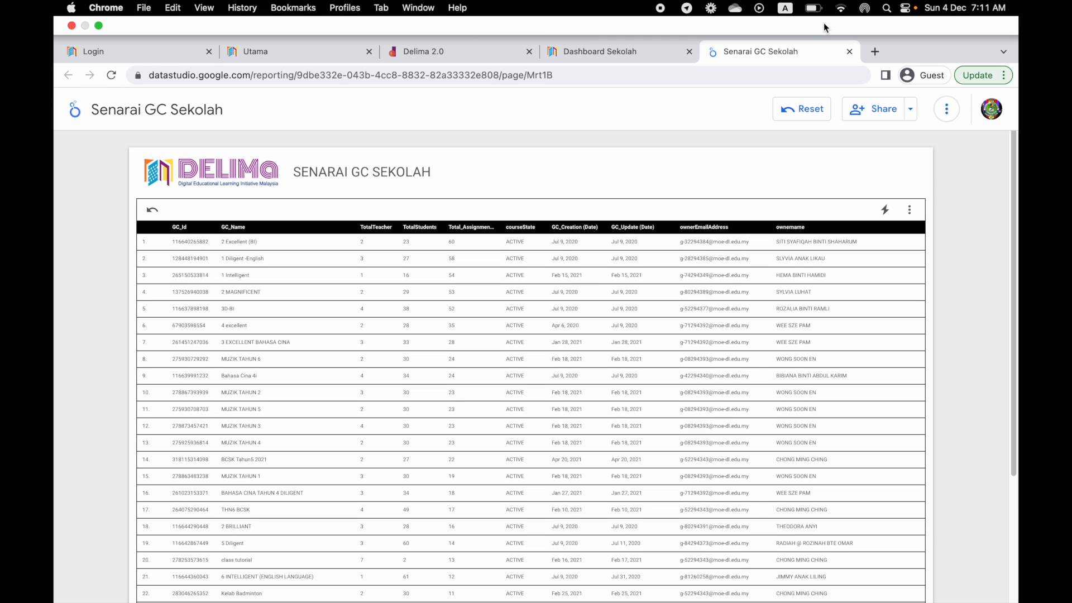
click(851, 52)
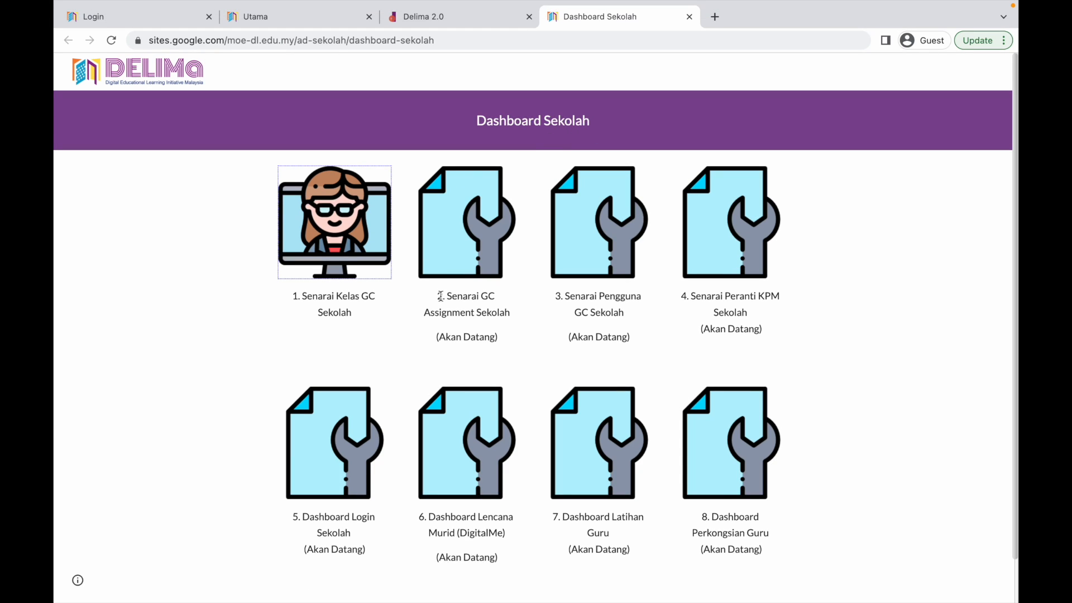
Close Dashboard Sekolah and open the help desk form from Manual & Meja Bantuan.
click(689, 18)
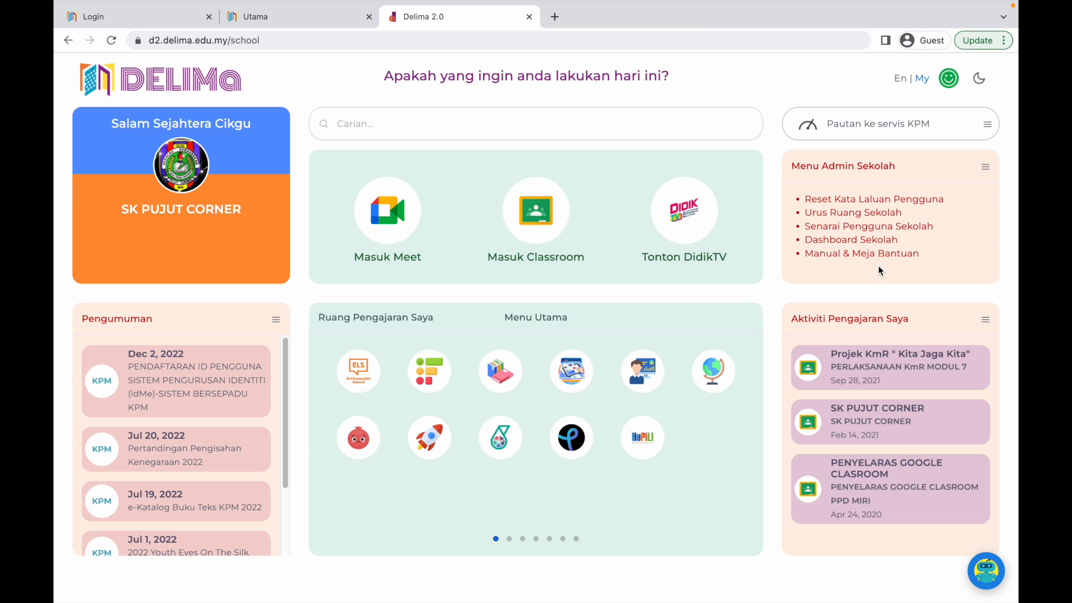
click(890, 254)
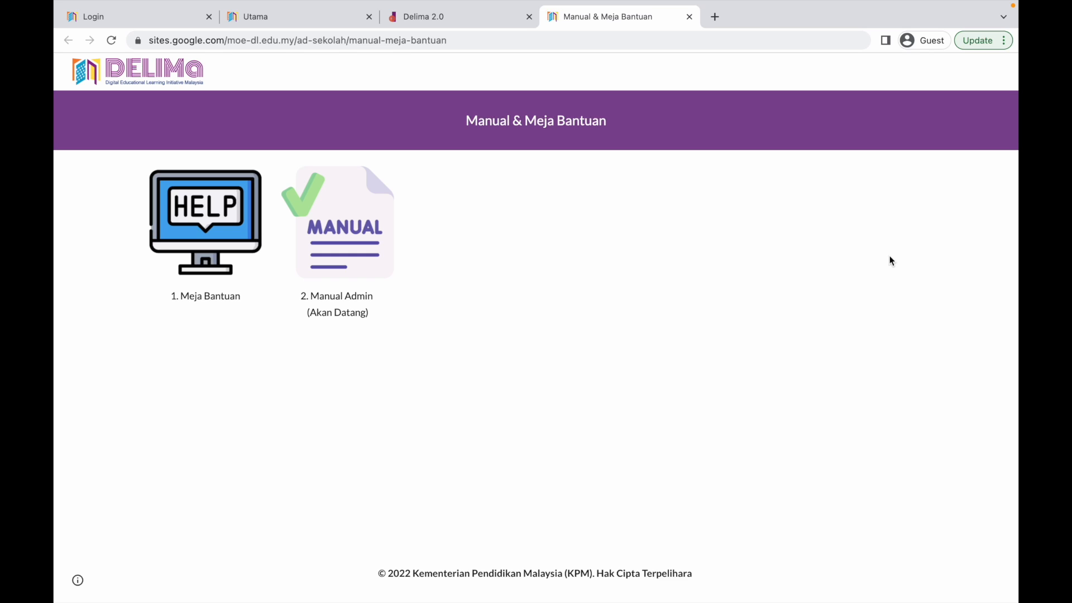
click(189, 233)
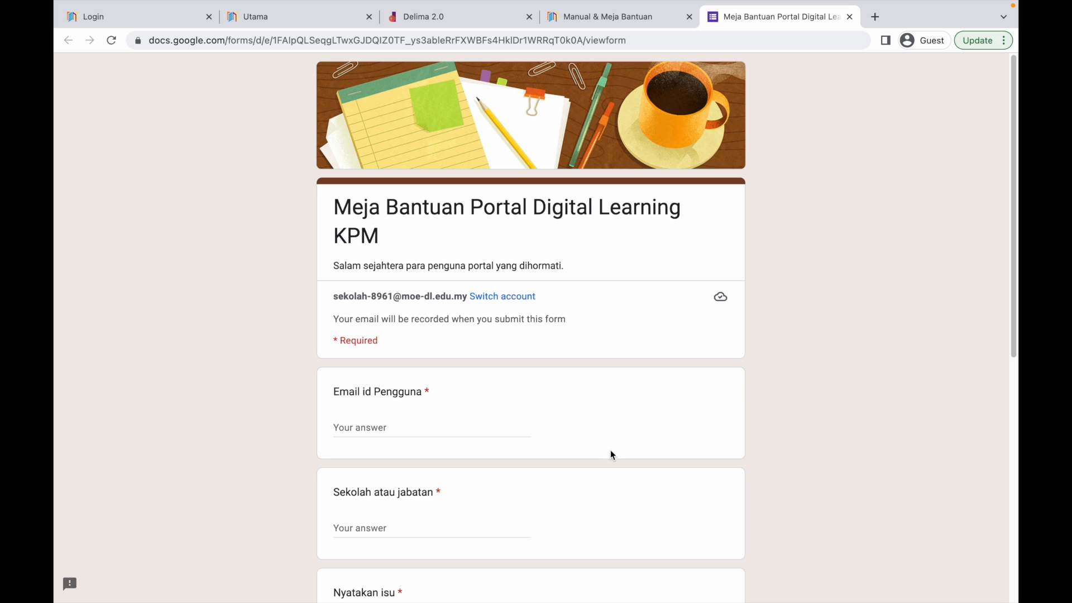
Look through the Meja Bantuan form's questions, including Deskripsi isu, then close it unsubmitted.
scroll(611, 453, down, 3)
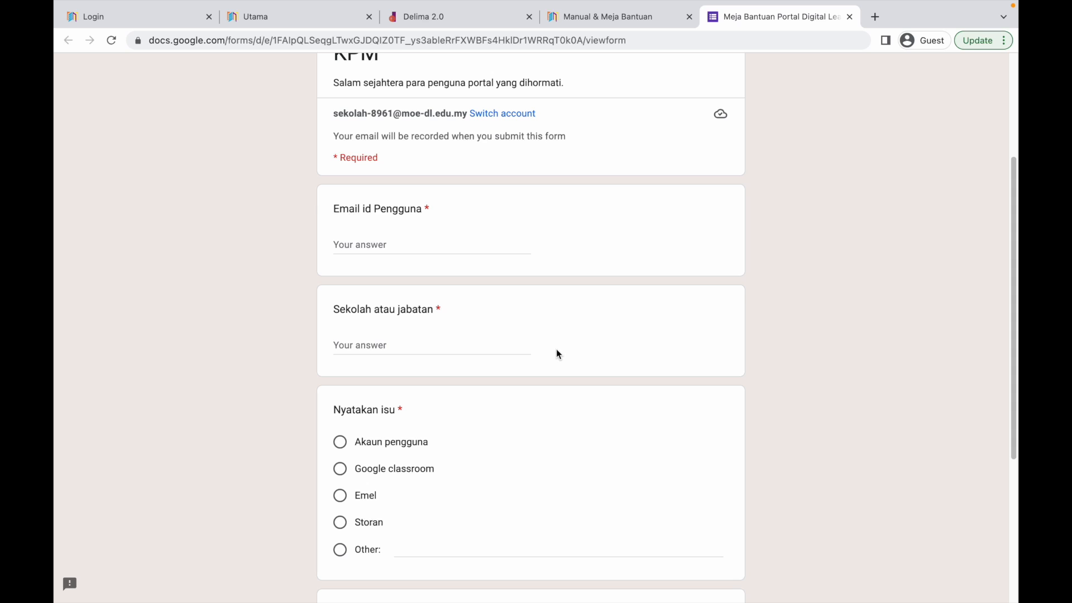
scroll(621, 461, down, 3)
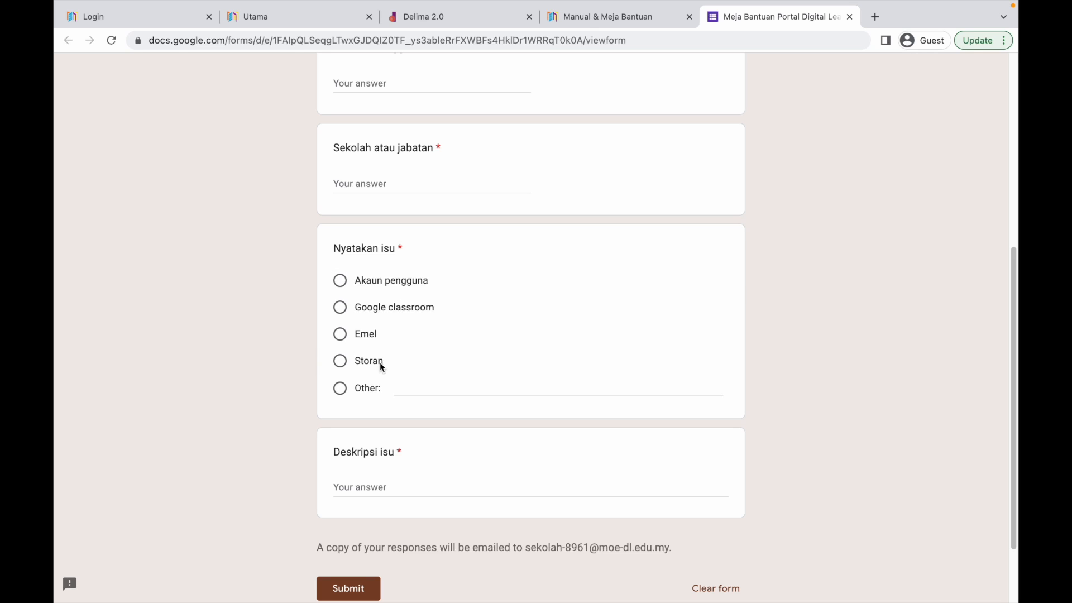
click(406, 484)
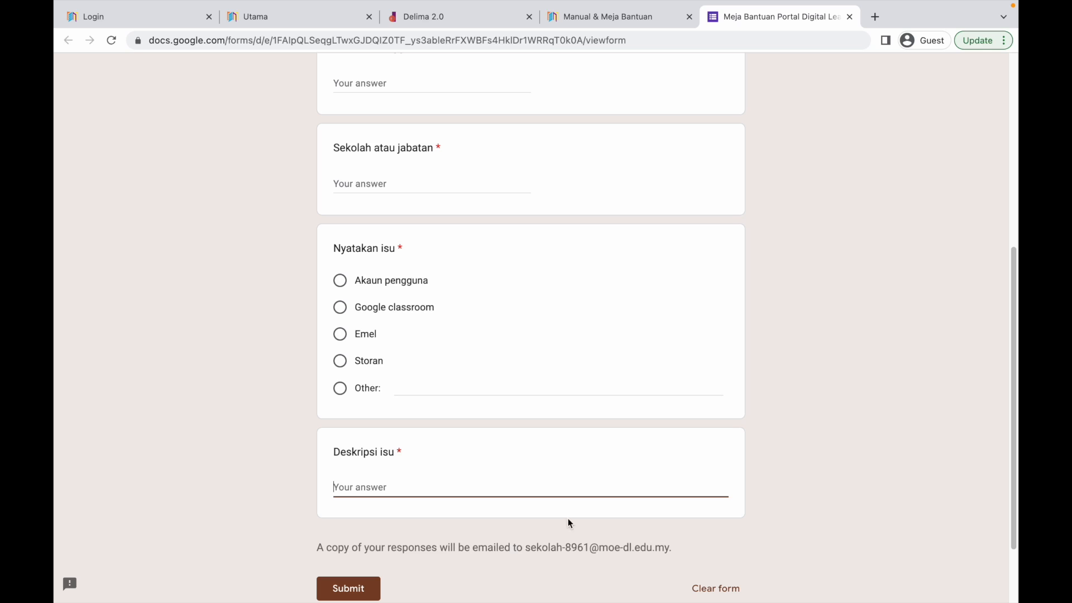
scroll(846, 221, up, 15)
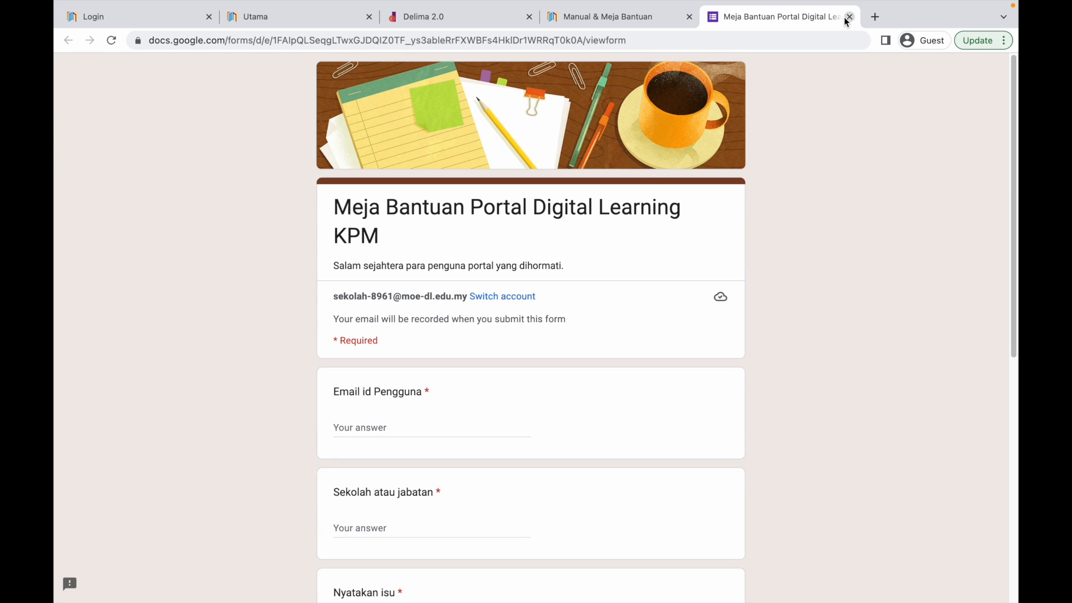
click(849, 17)
Close the Manual & Meja Bantuan tab to return to the SK PUJUT CORNER dashboard.
click(688, 17)
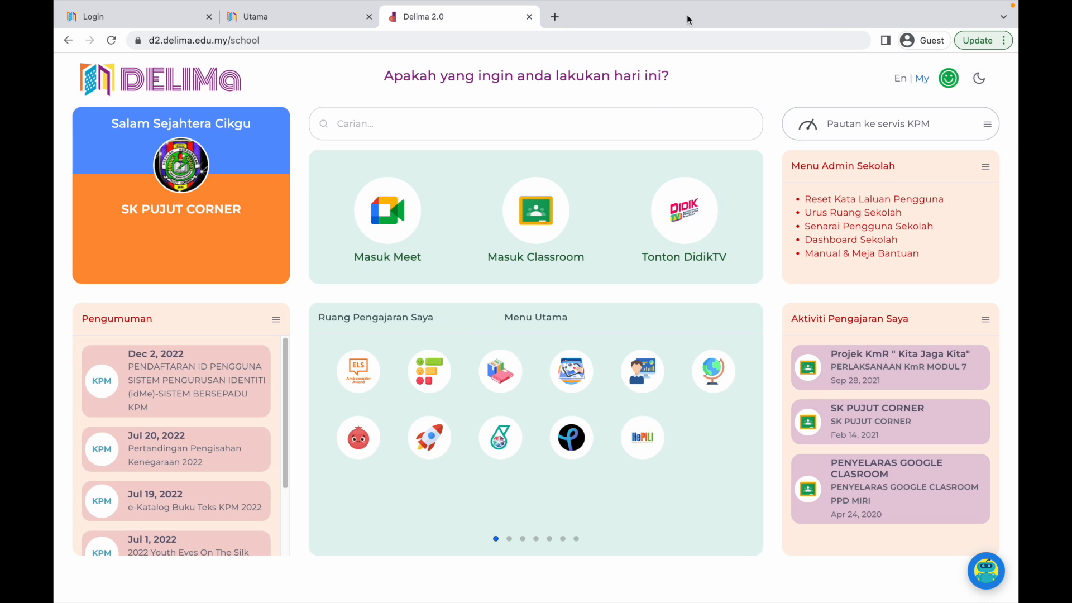